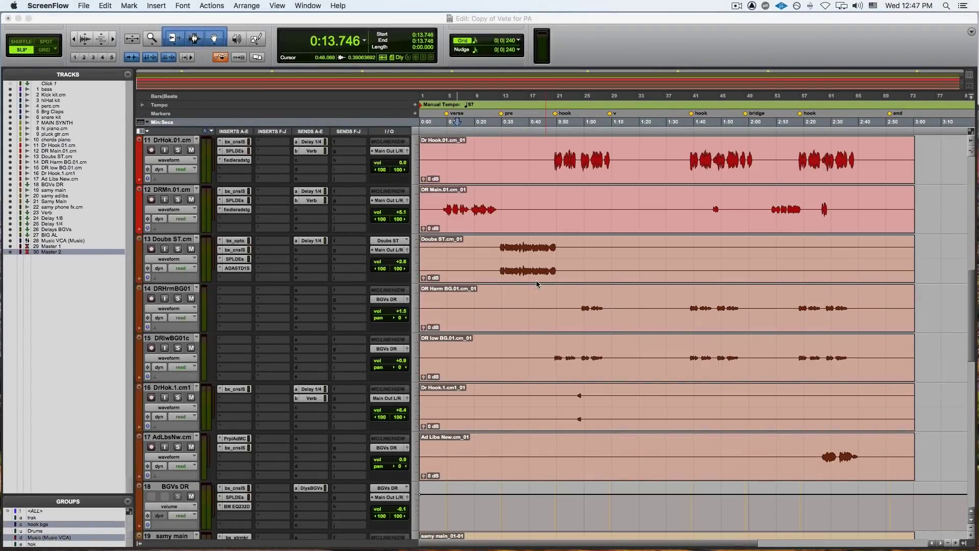
Step: Examine the vocal and effects tracks, and follow the song's playback from the drums and synths through the vocal tracks
scroll(537, 280, down, 2)
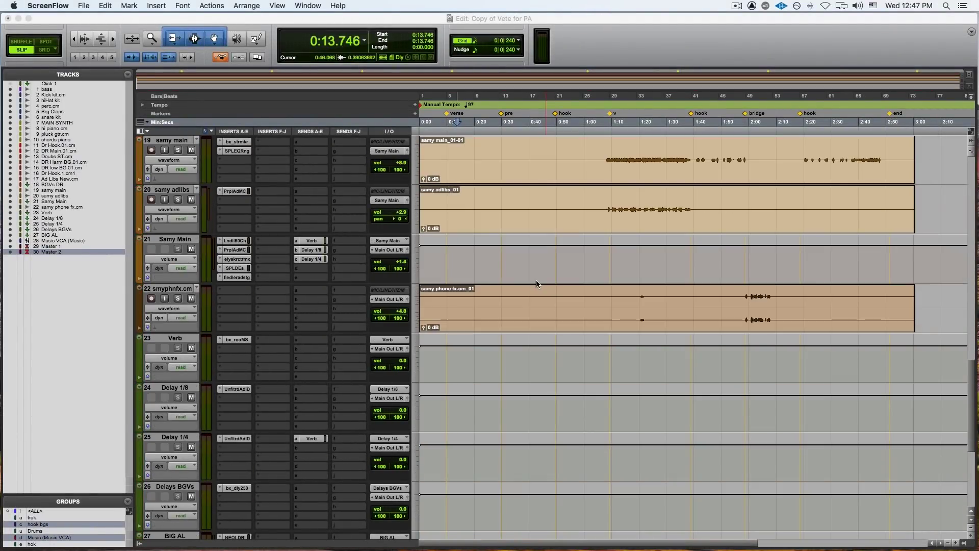
scroll(536, 280, up, 2)
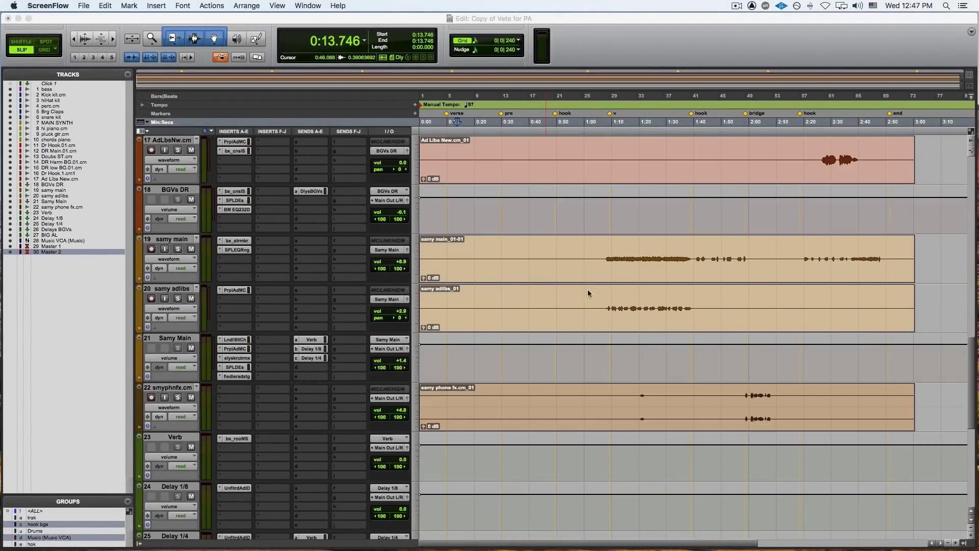
scroll(668, 305, up, 15)
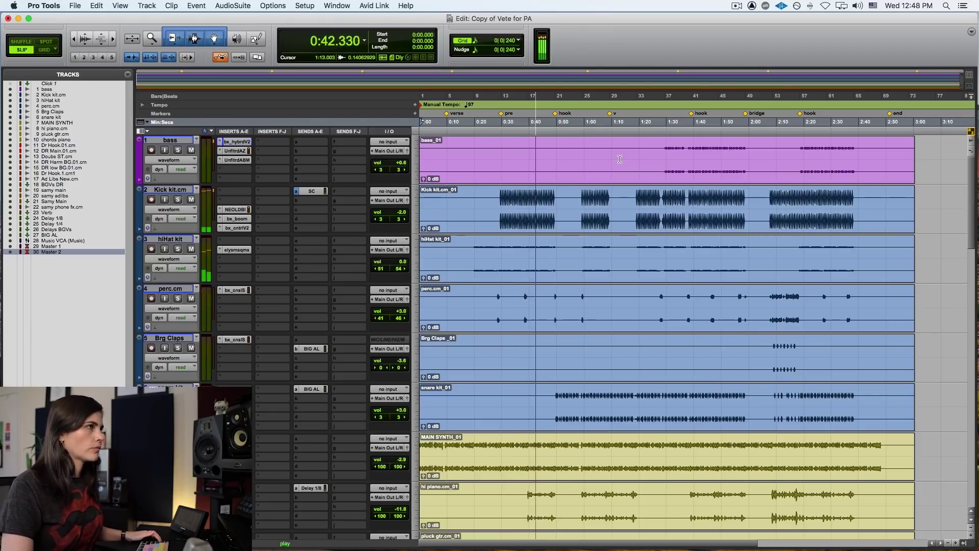
scroll(619, 159, down, 6)
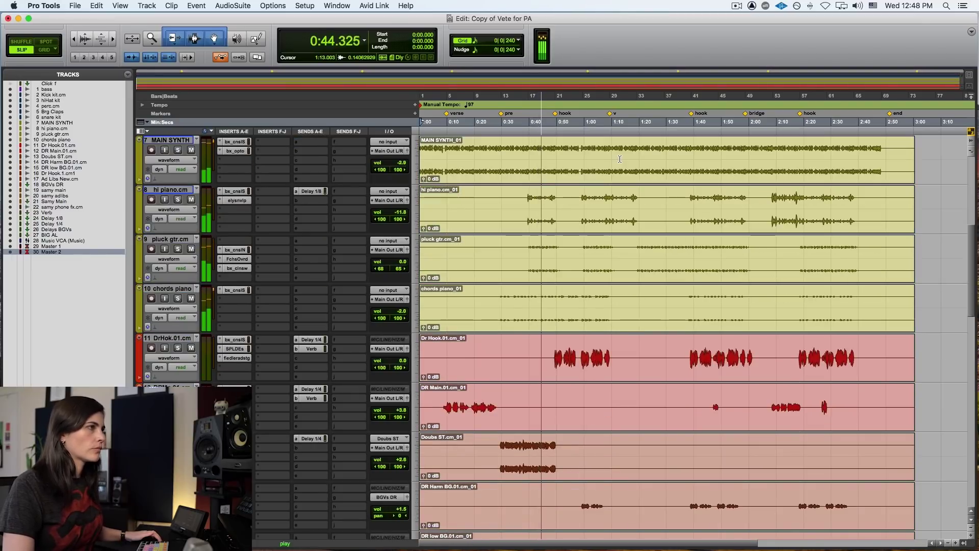
scroll(619, 159, down, 1)
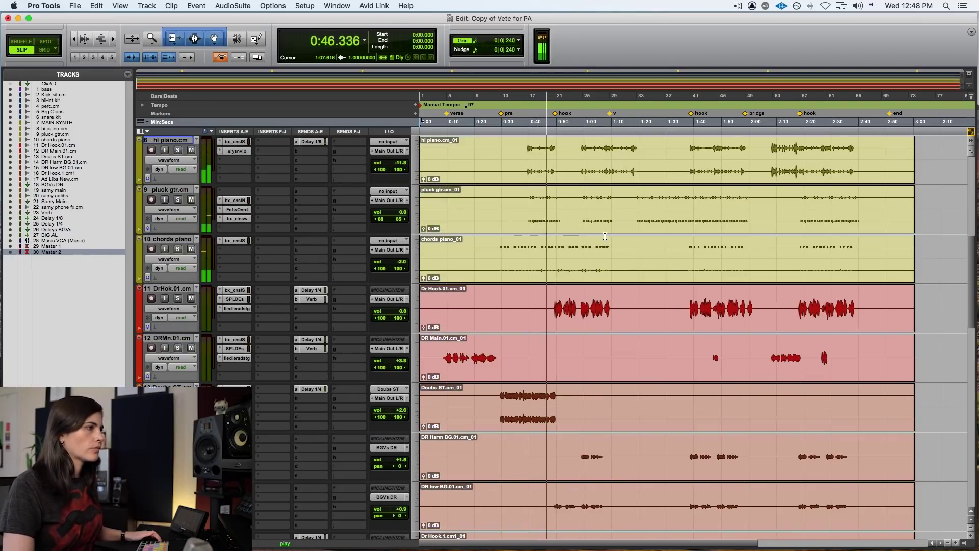
scroll(605, 235, down, 3)
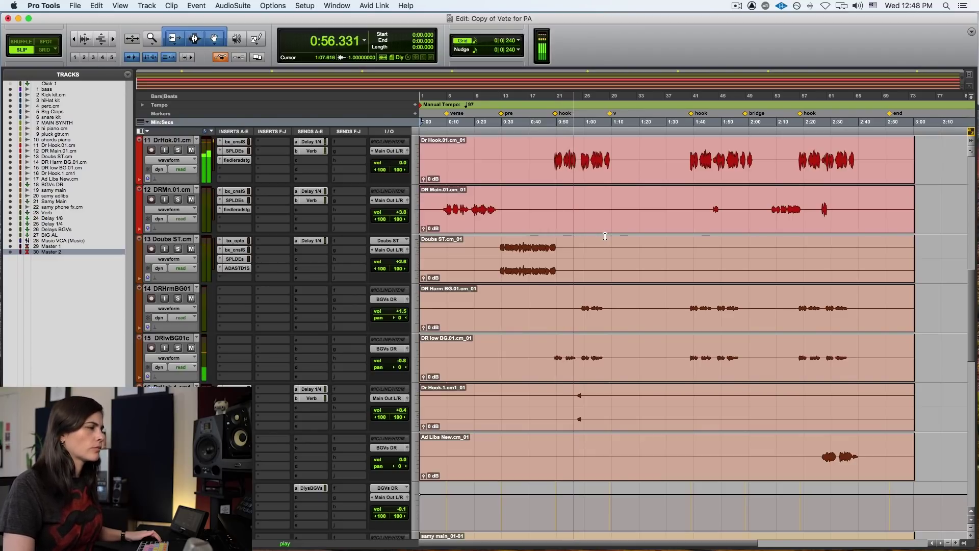
scroll(605, 236, down, 2)
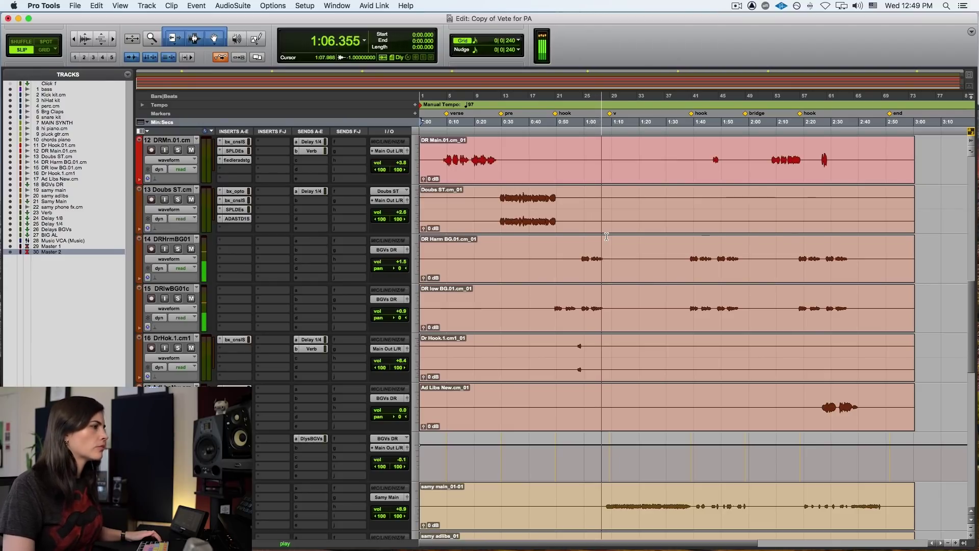
scroll(607, 236, down, 3)
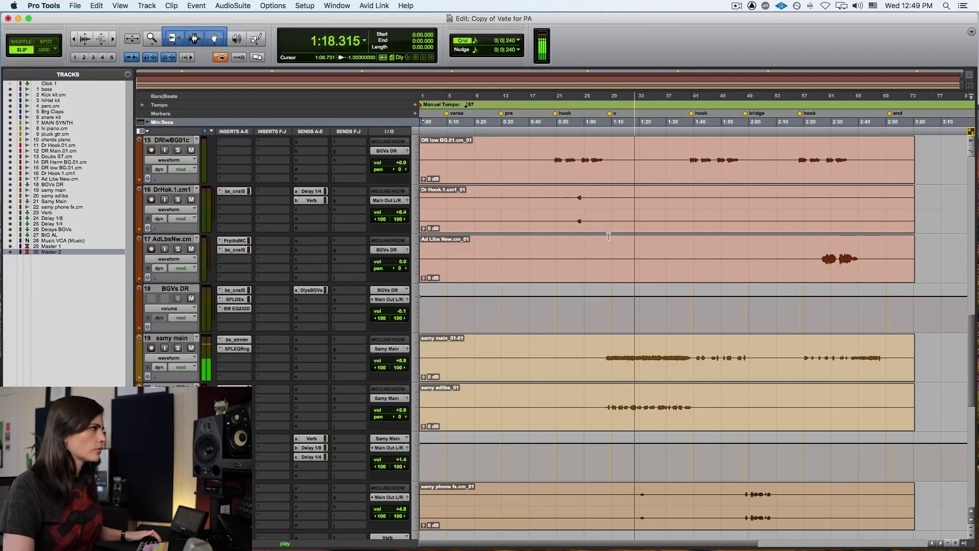
Step: Examine the drum, instrument and vocal tracks while the song plays to its end, and stop the playback
scroll(608, 236, up, 4)
scroll(608, 236, up, 10)
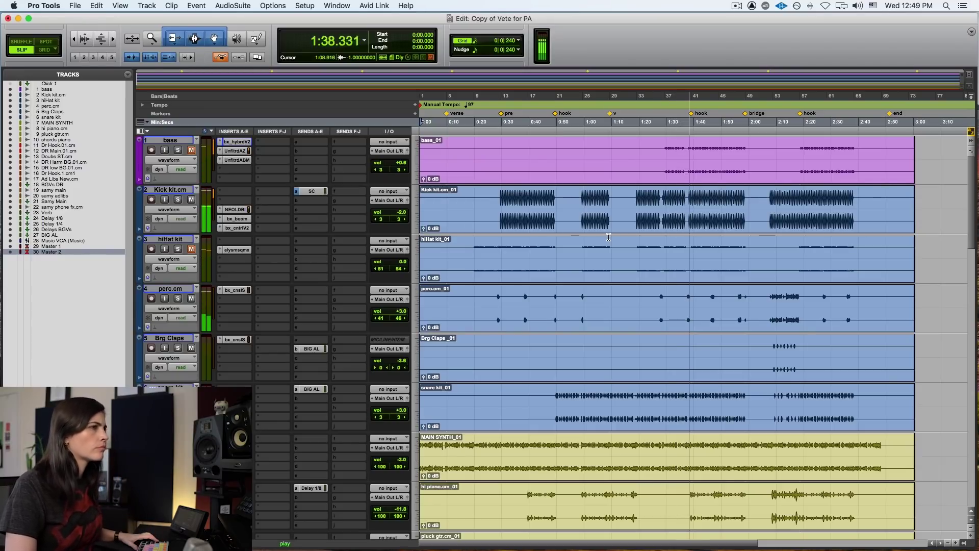
scroll(608, 237, down, 2)
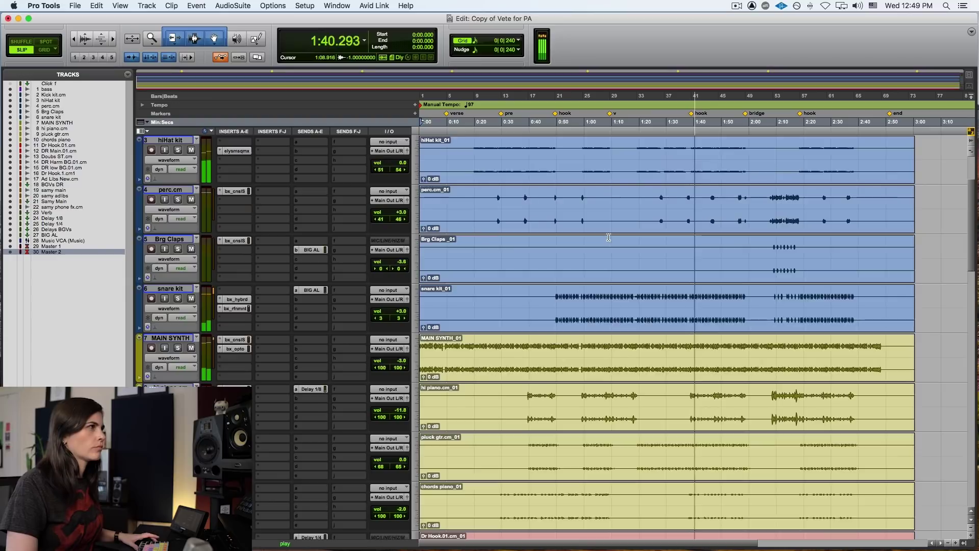
scroll(608, 237, down, 2)
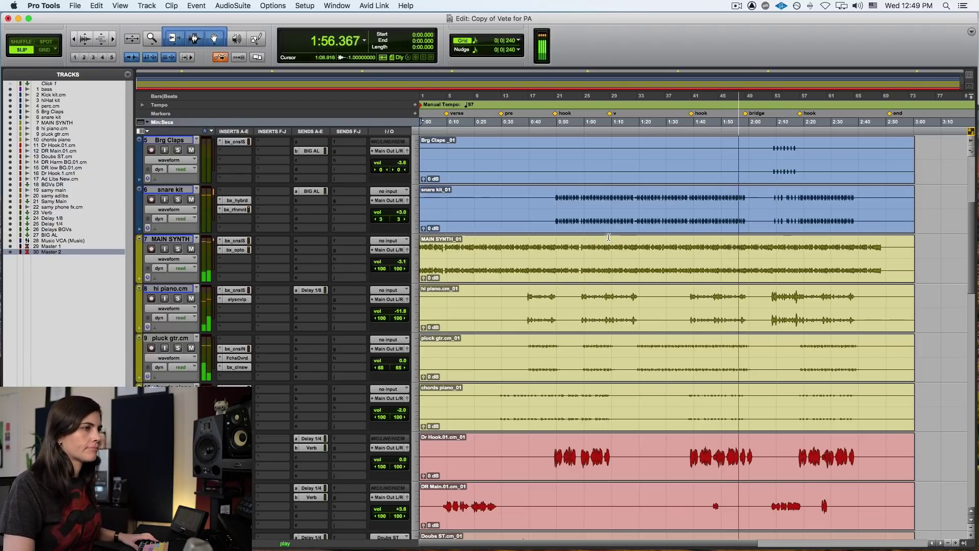
scroll(638, 319, down, 3)
scroll(643, 318, down, 3)
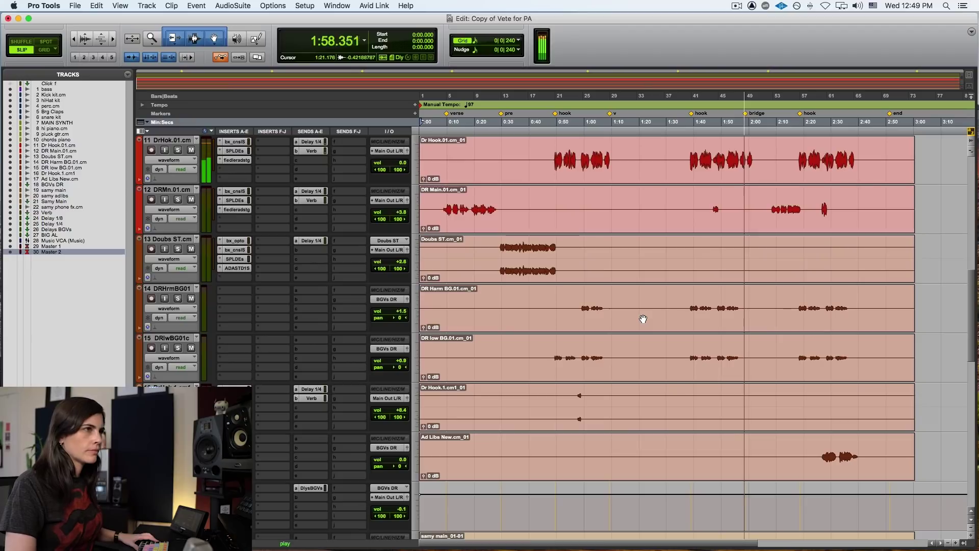
scroll(643, 319, up, 7)
scroll(643, 318, up, 3)
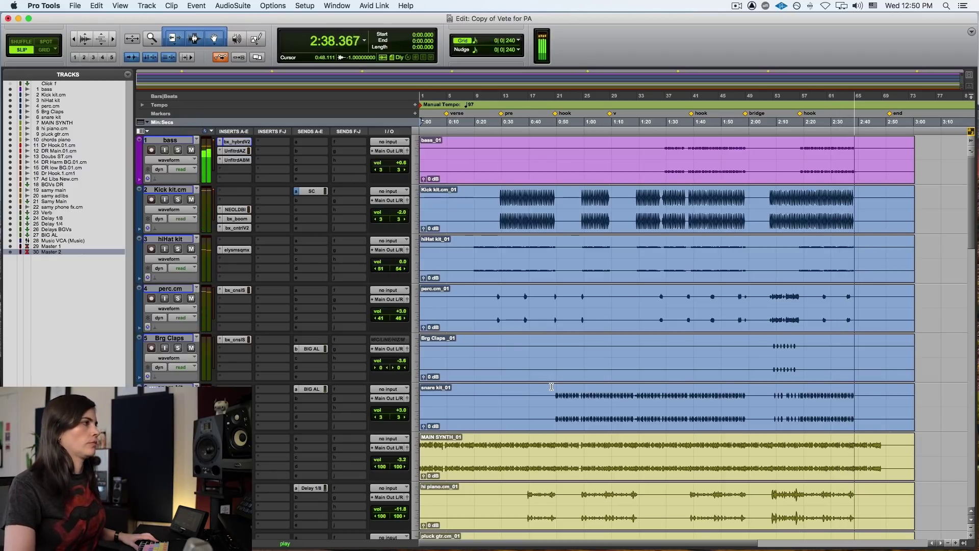
scroll(553, 387, down, 4)
scroll(556, 387, down, 10)
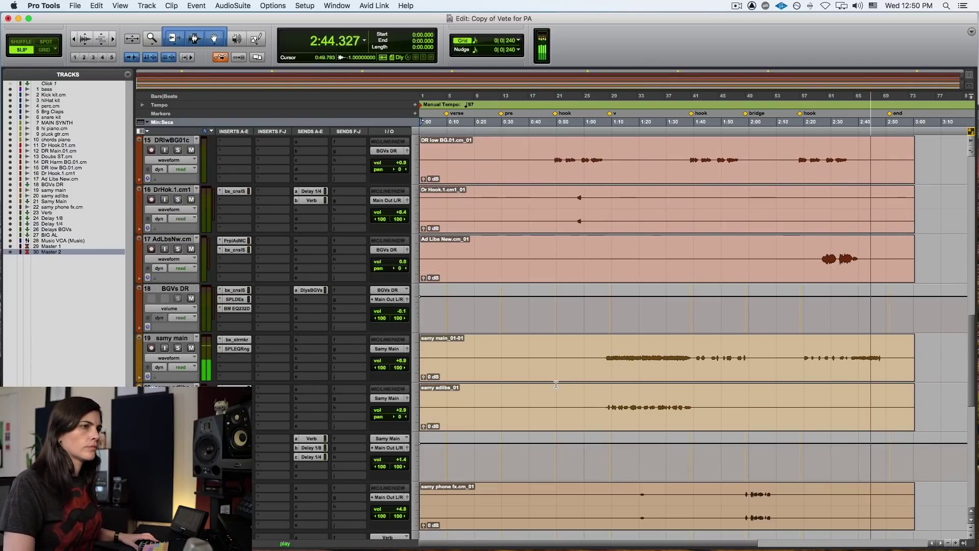
scroll(558, 388, down, 1)
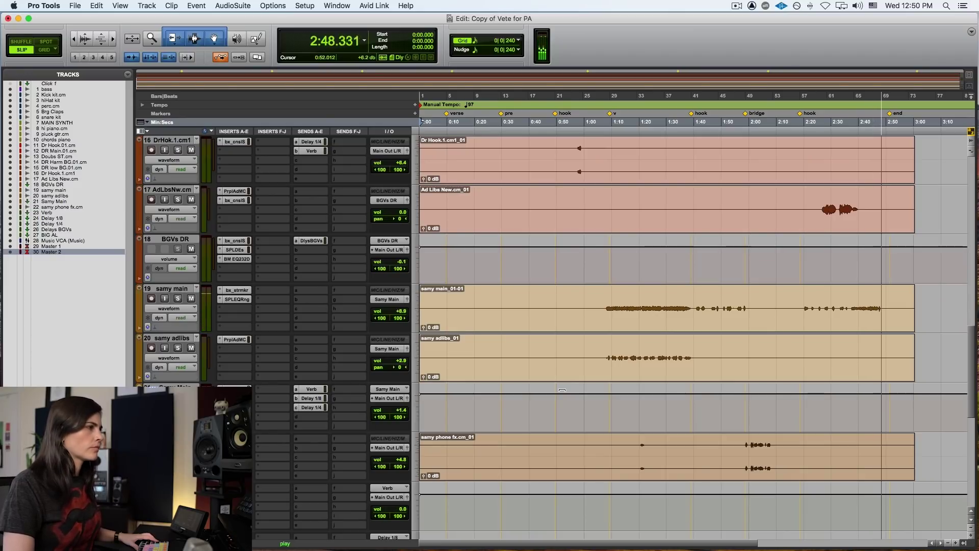
key(space)
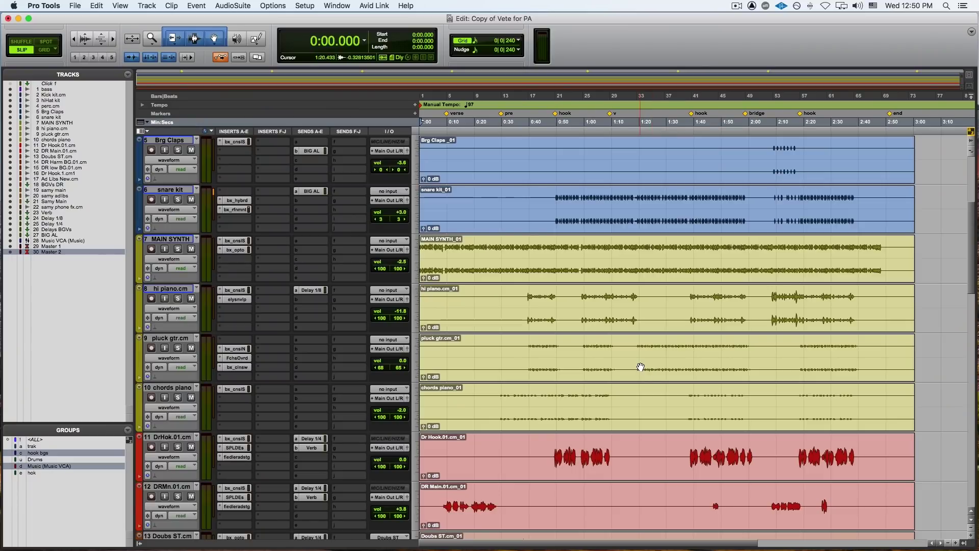
scroll(640, 368, up, 4)
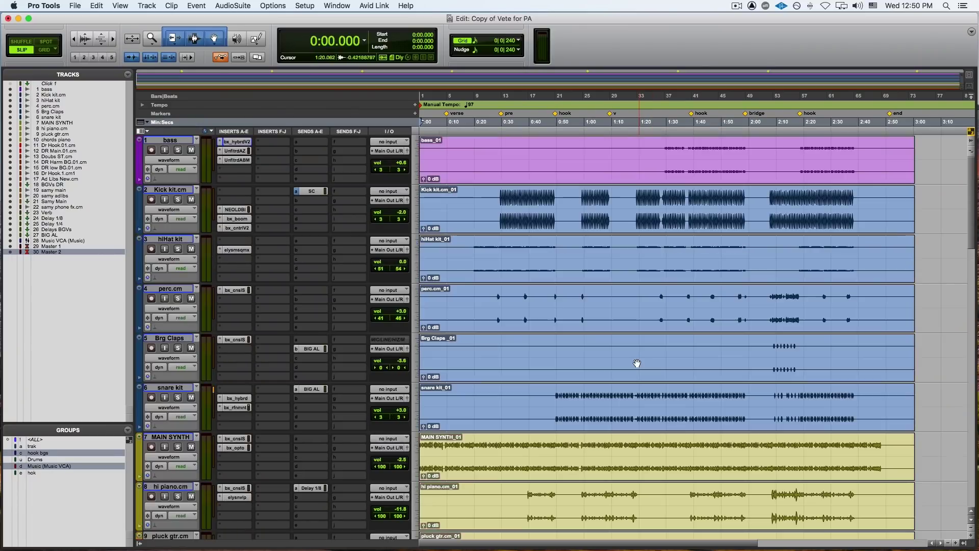
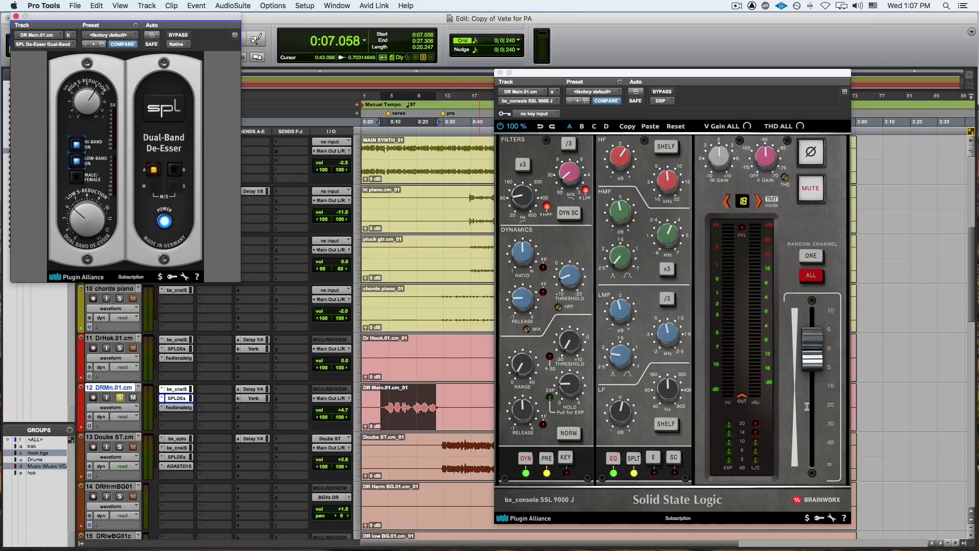
Step: Bypass the fiedler audio stage plug-in on DR Main.01.cm and play the verse vocal selected from 0:08.359 to 0:28.235
drag(153, 24, 280, 43)
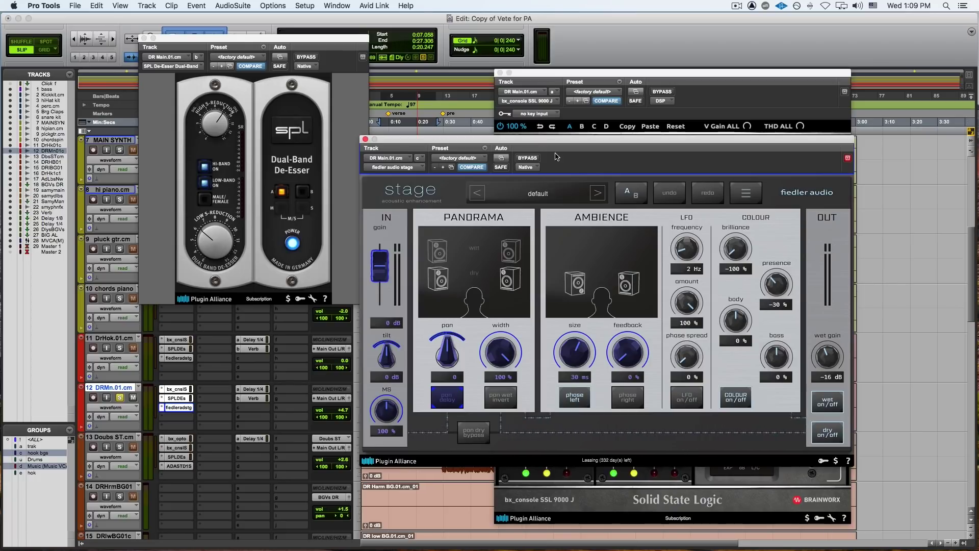
click(528, 158)
drag(513, 141, 602, 135)
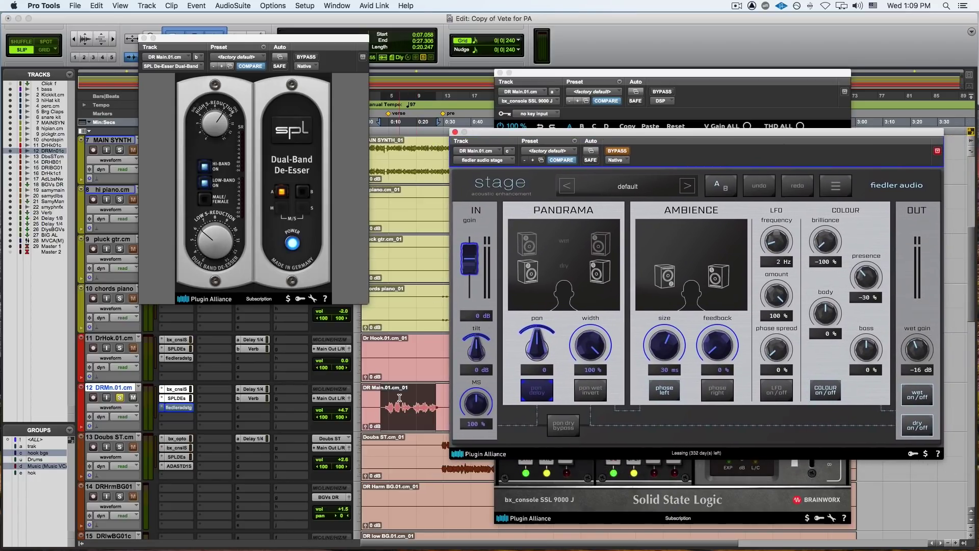
drag(384, 402, 438, 405)
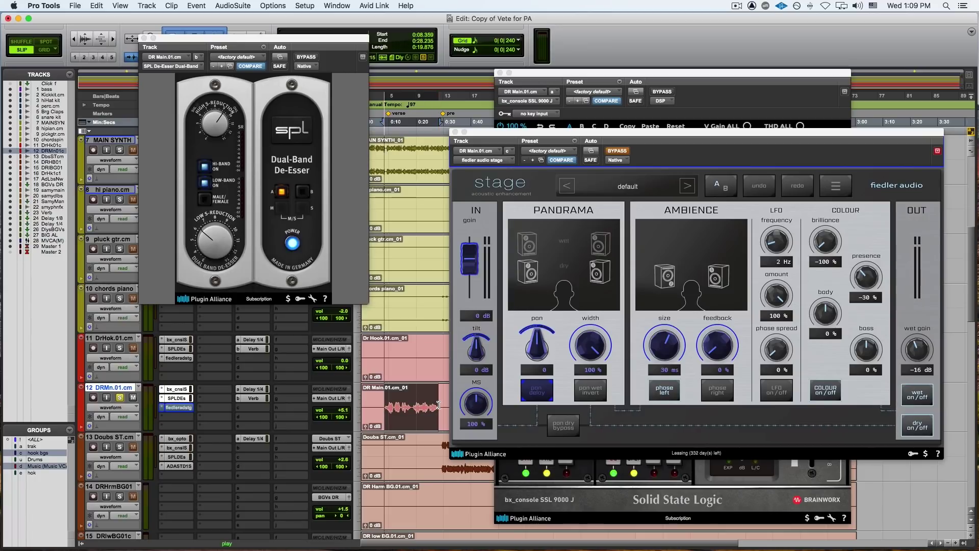
key(space)
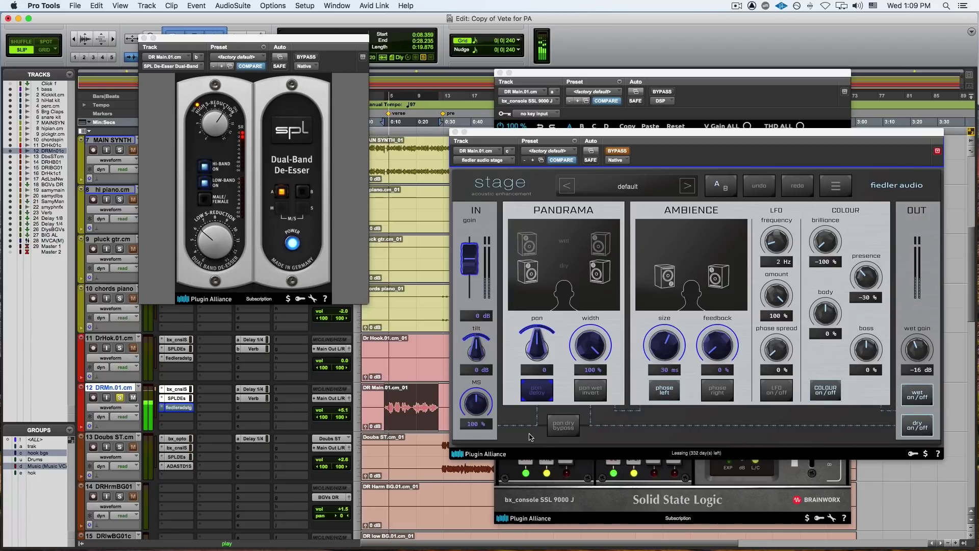
Step: Compare the verse vocal with and without the stage plug-in by toggling its bypass, leaving the effect active
click(624, 151)
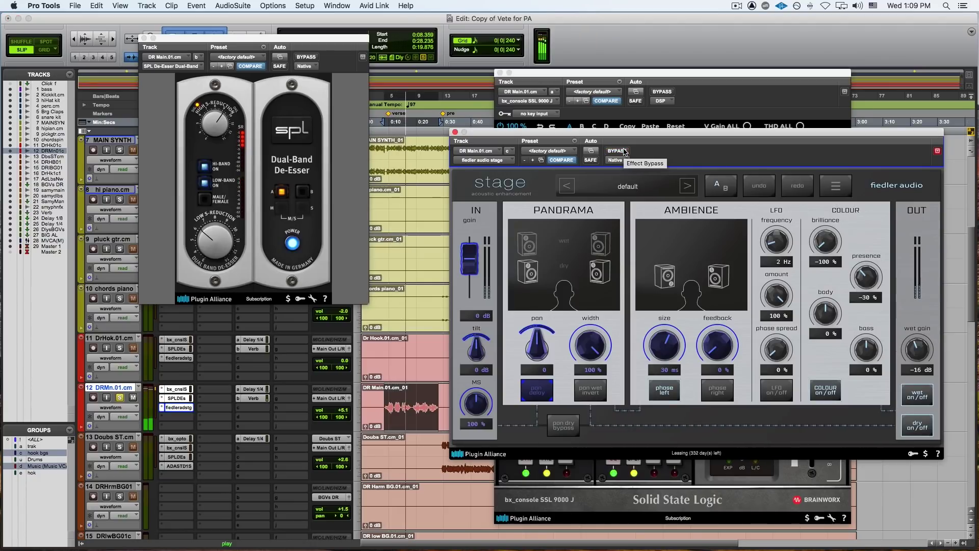
click(623, 152)
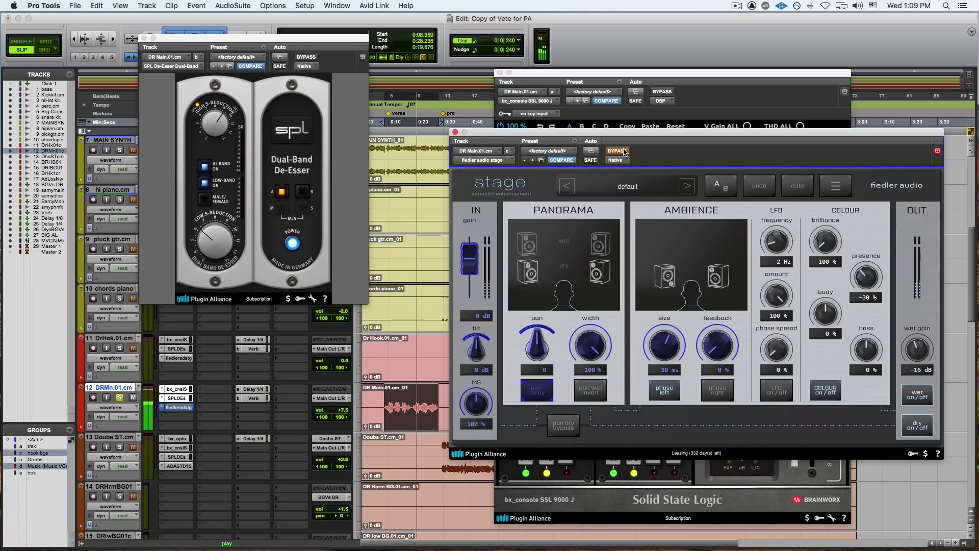
click(624, 151)
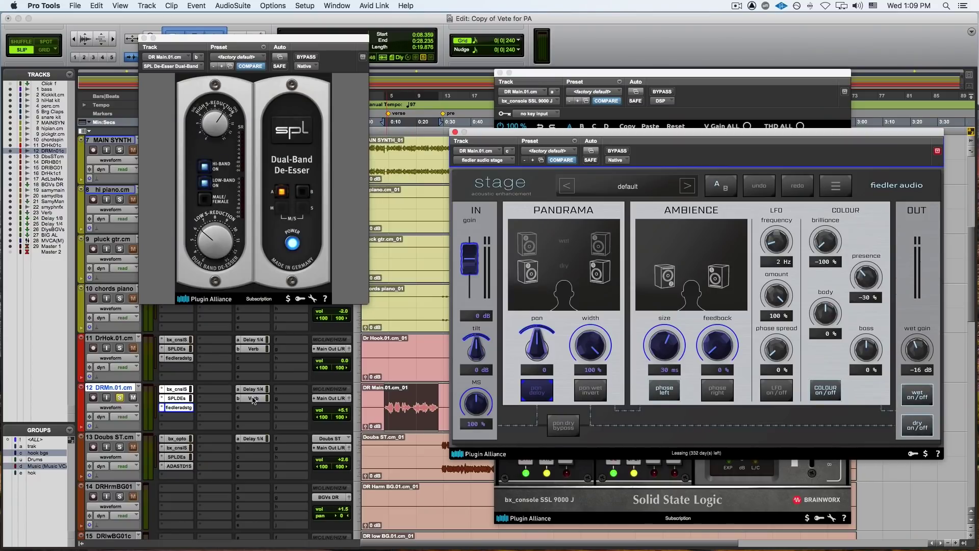
Step: Close the open de-esser, console and stage plug-in windows of the DR Main.01.cm track
scroll(276, 402, down, 2)
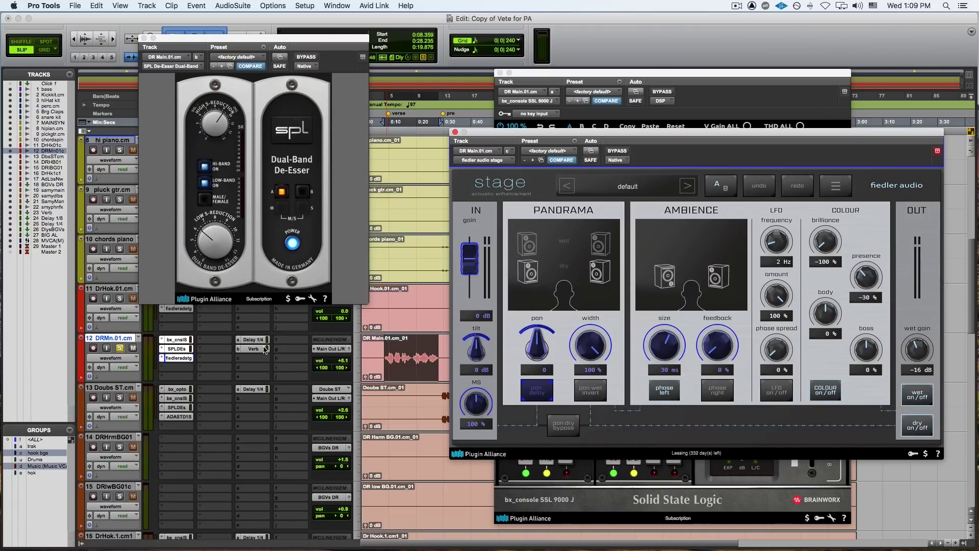
scroll(259, 351, down, 5)
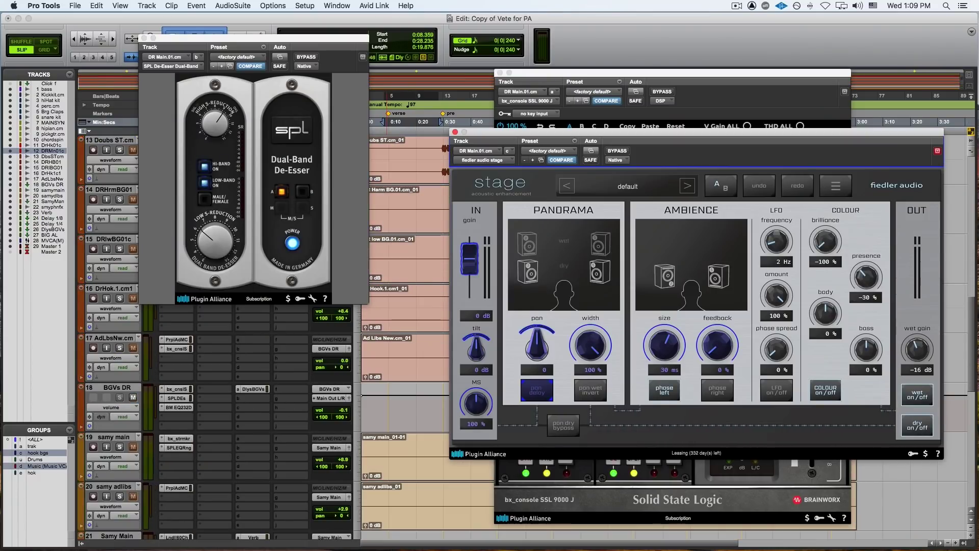
click(145, 39)
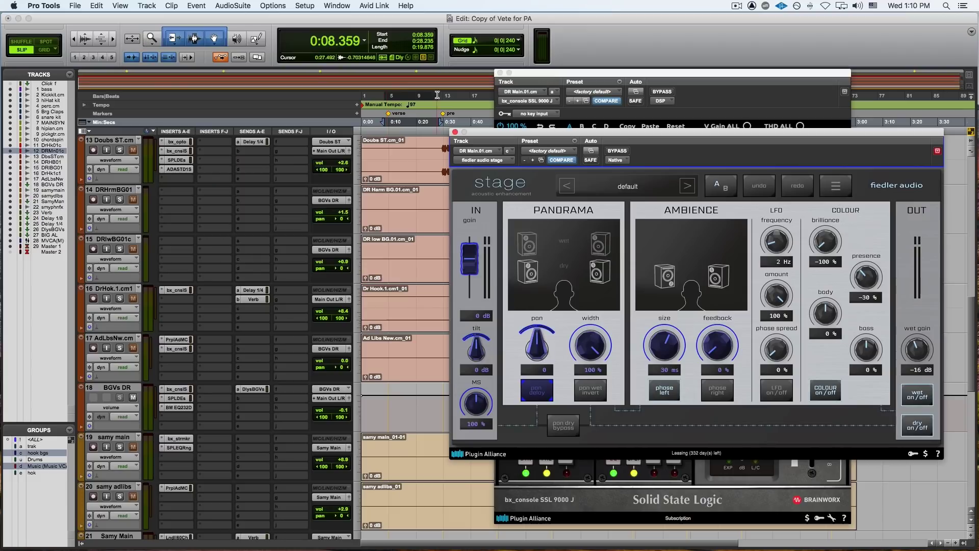
alt+click(455, 132)
Step: Open the bx_rooM/S reverb on the Verb track and examine its settings
scroll(403, 208, down, 3)
scroll(402, 208, down, 3)
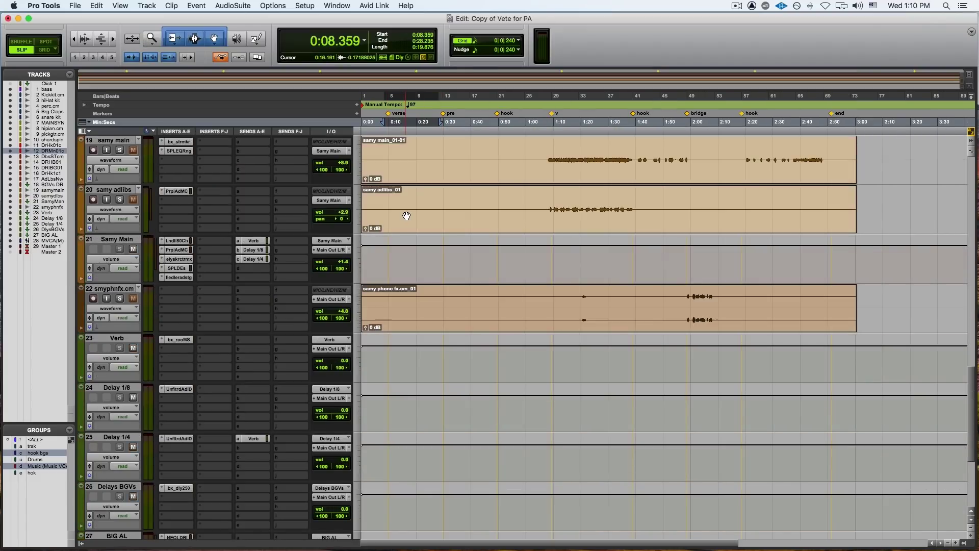
click(178, 340)
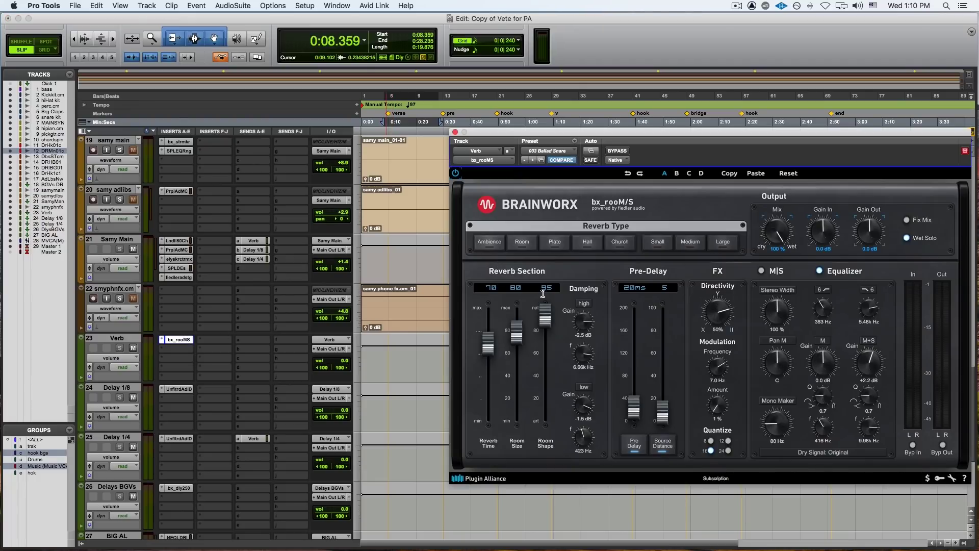
drag(664, 170, 597, 173)
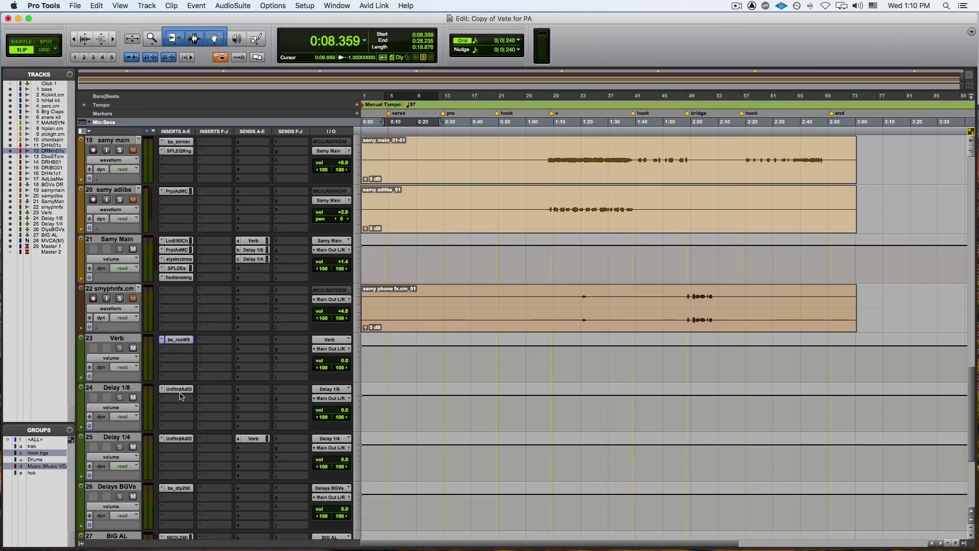
Step: Examine the Instant Delay plug-ins on the Delay 1/8 and Delay 1/4 tracks and the Delay 1/4 track's Verb send
click(179, 389)
click(179, 438)
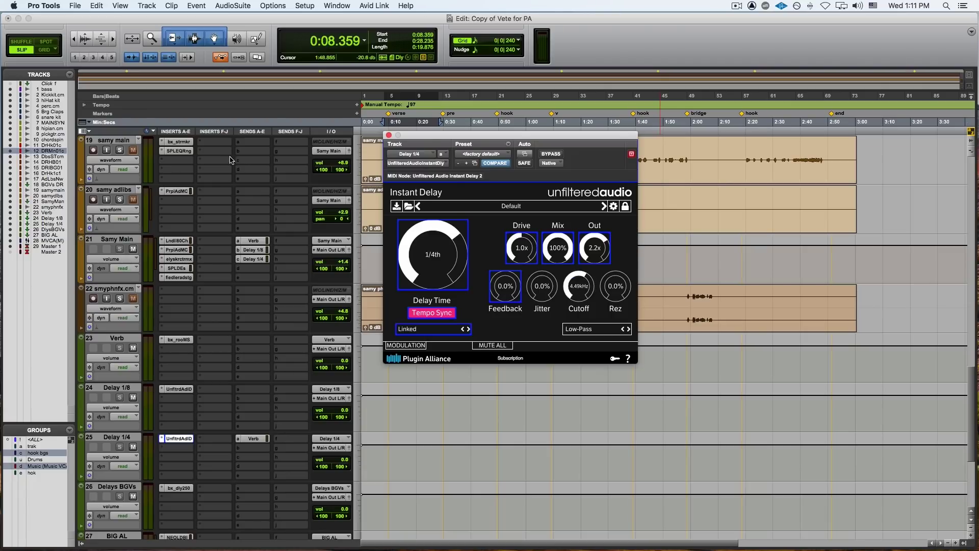
click(389, 135)
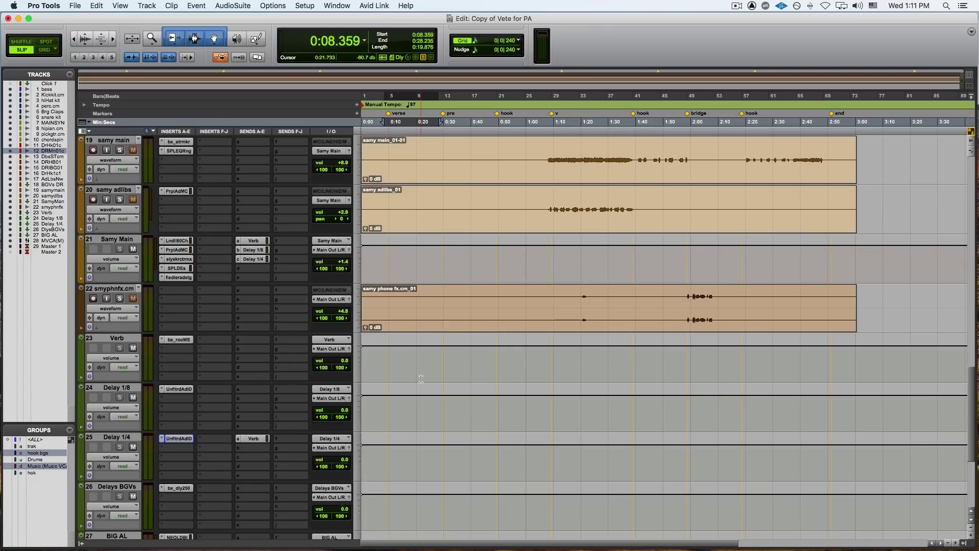
click(253, 439)
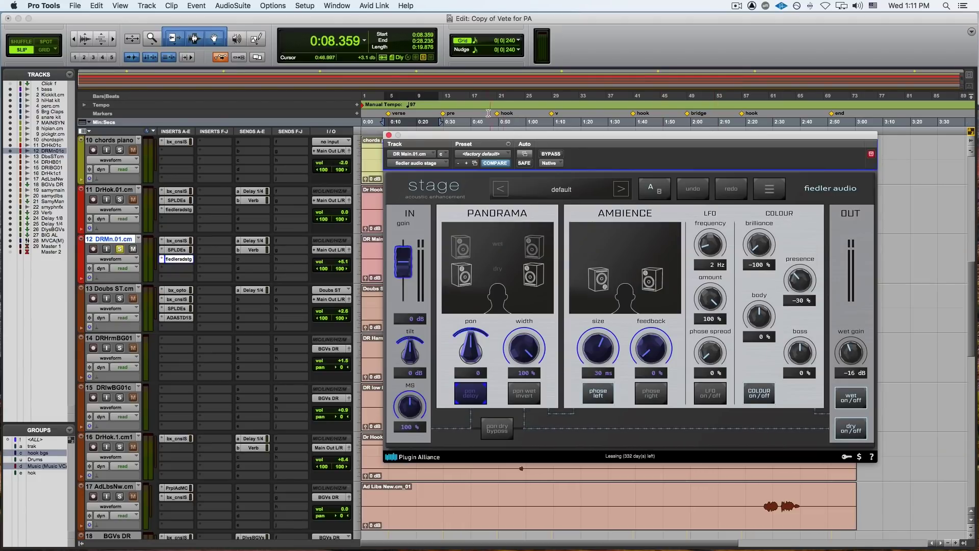
Step: Close the stage plug-in window and play the selected verse vocal on the DR Main.01.cm track
click(389, 135)
key(space)
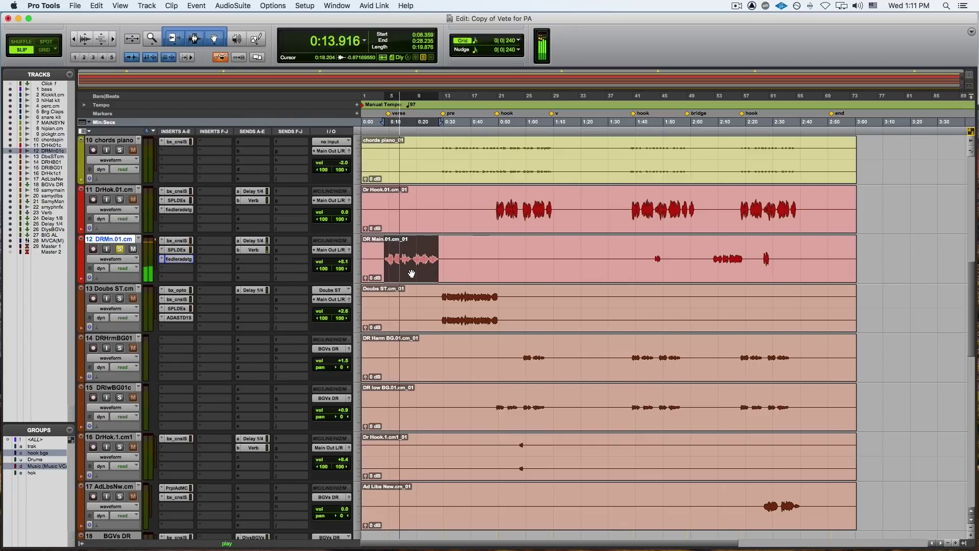
Step: Stop playback, switch the solo from DR Main.01.cm to the Doubs ST.cm track, and select its doubles in the pre section
key(space)
click(120, 250)
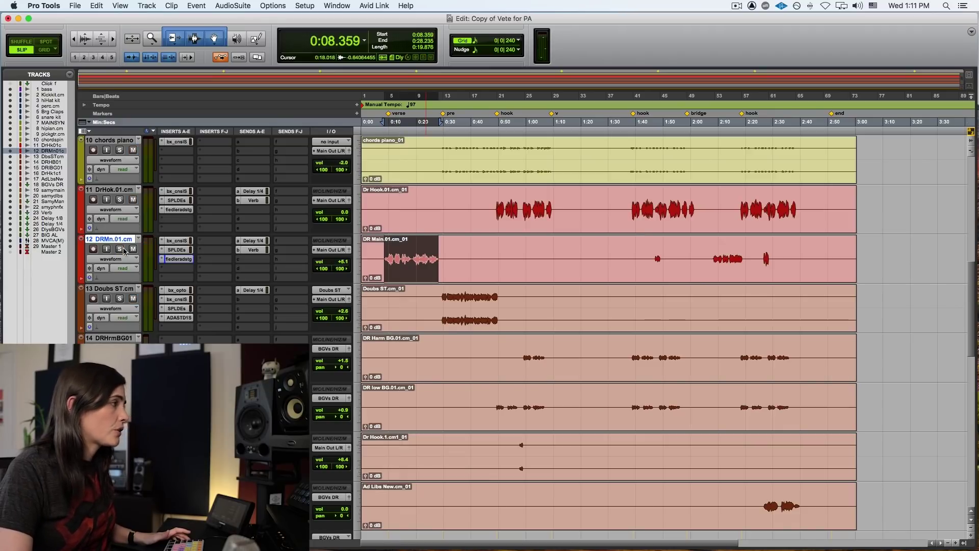
click(118, 300)
drag(443, 295, 501, 296)
Step: Bypass the insert plug-ins on the Doubs ST.cm track and mute its Delay 1/4 send
super+click(185, 292)
super+click(177, 300)
super+click(176, 309)
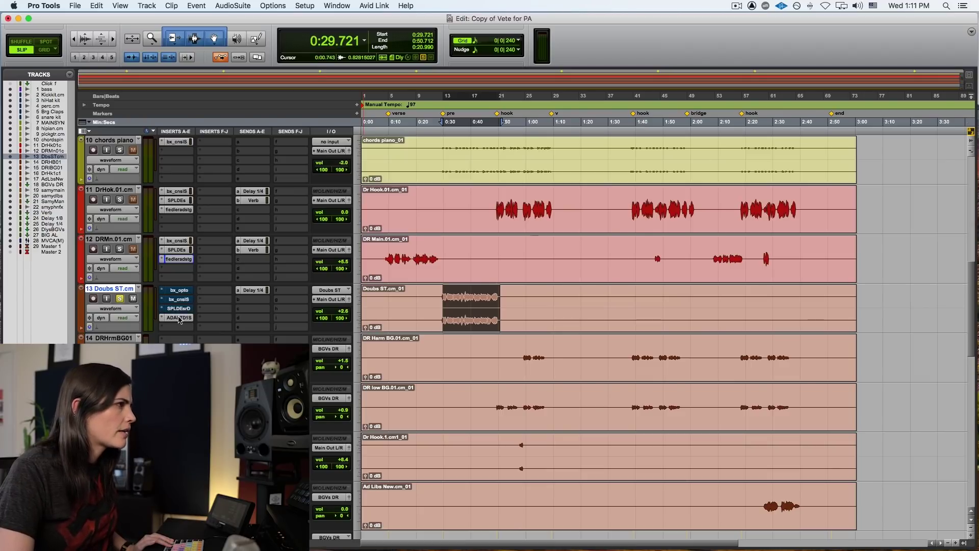
super+click(250, 291)
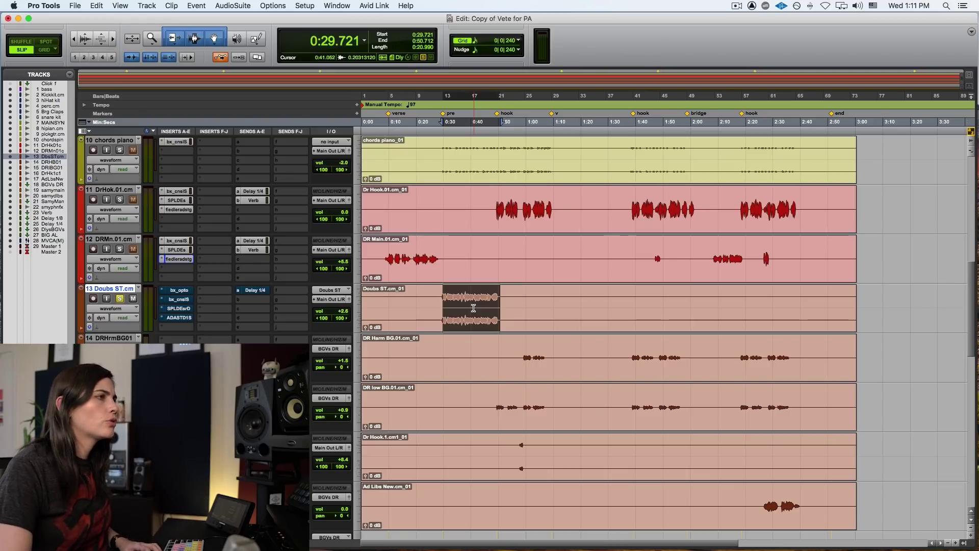
Step: Play the selected doubles and reactivate bx_opto, bx_console SSL 9000 J and the SPL Dual-Band De-Esser on Doubs ST.cm, examining each
key(space)
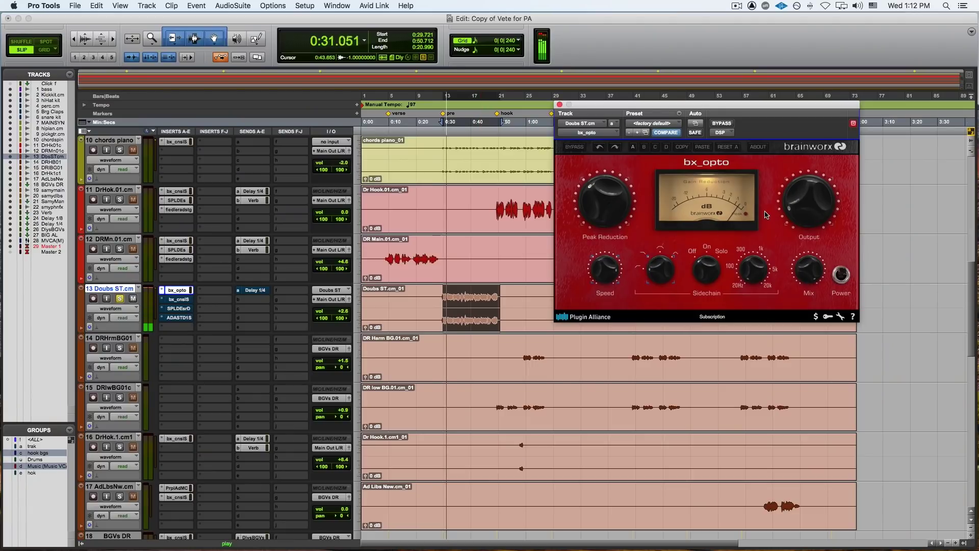
key(space)
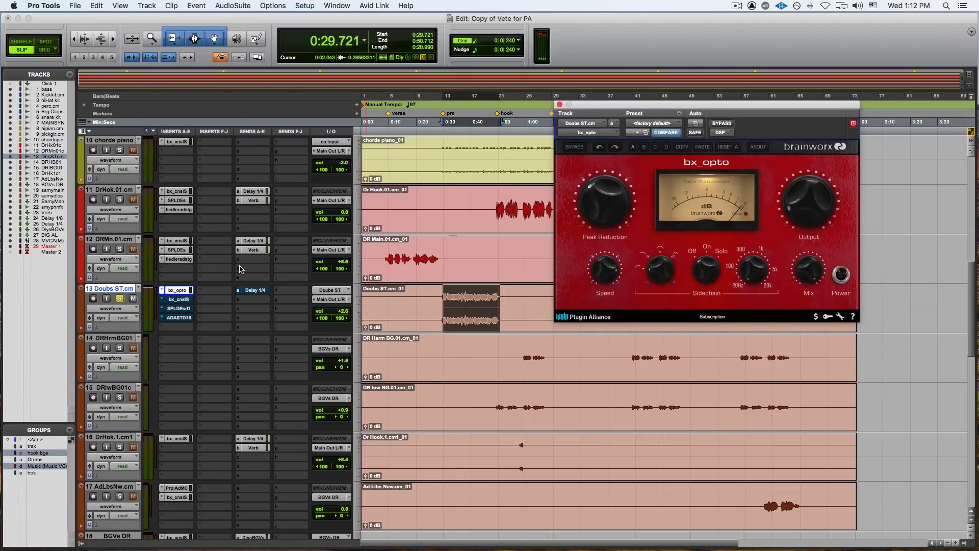
click(179, 299)
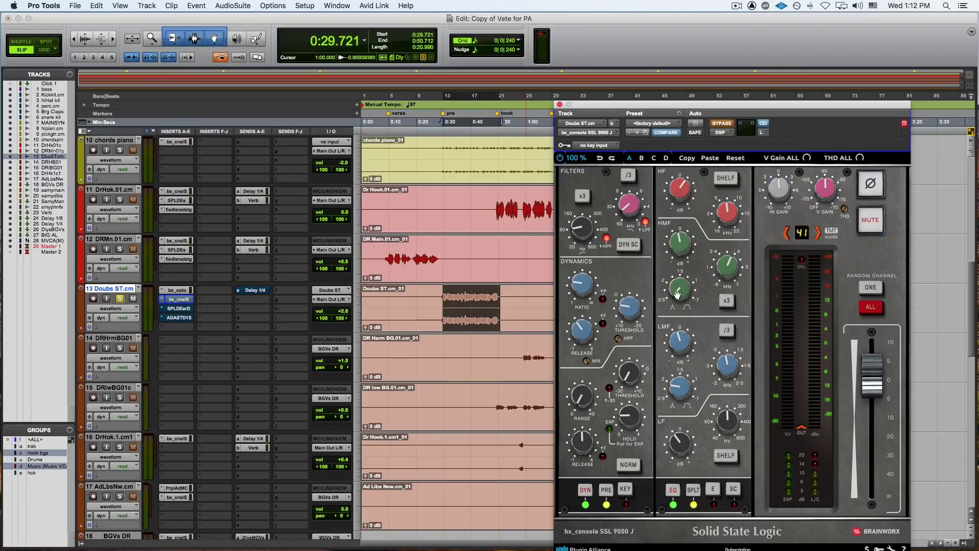
super+click(179, 299)
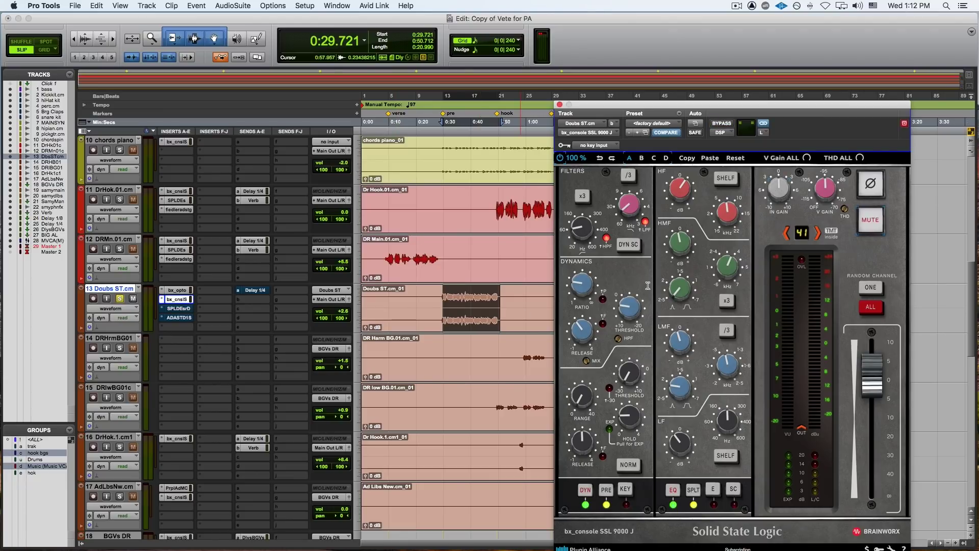
click(174, 308)
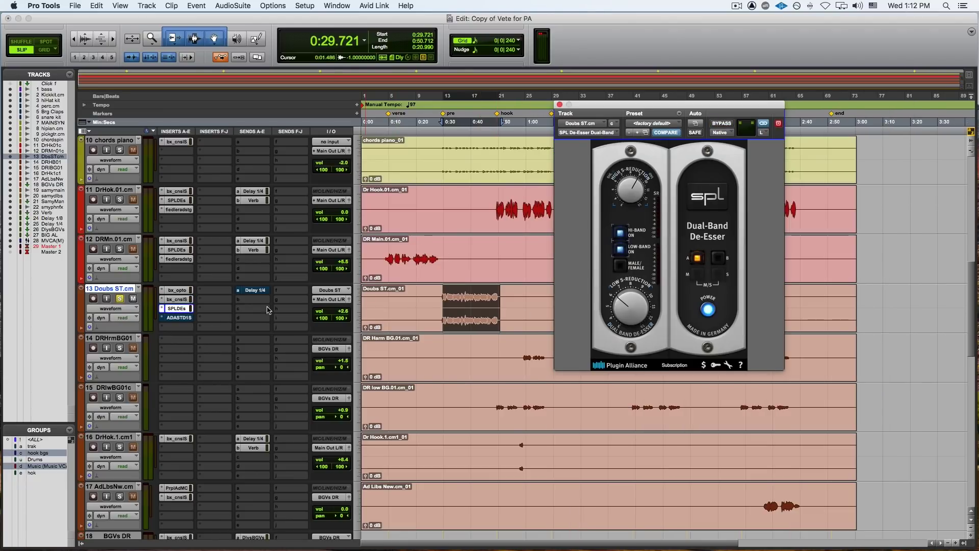
Step: Reactivate the ADA STD-1 stereo tapped delay with the 21 Stereo Flanging preset on Doubs ST.cm and play the soloed doubles
click(179, 317)
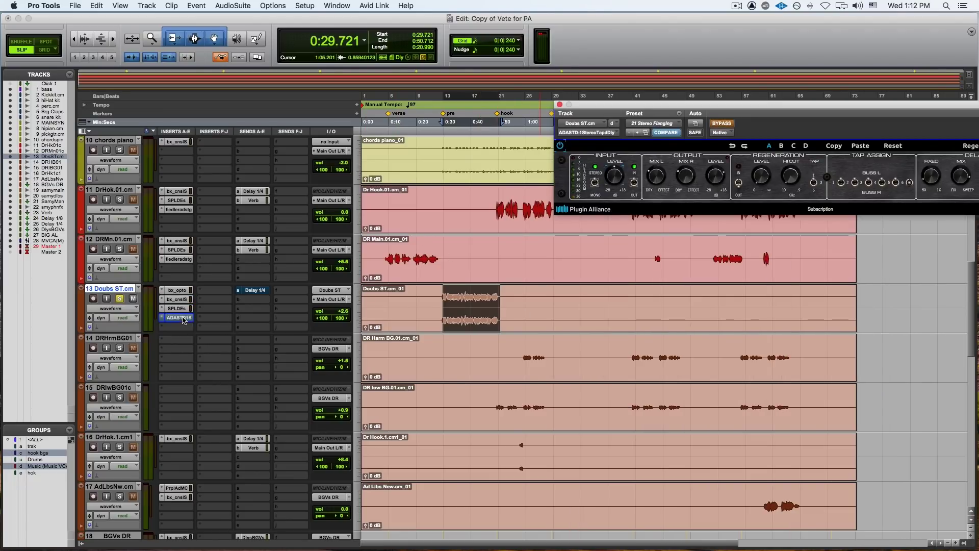
drag(846, 106, 660, 91)
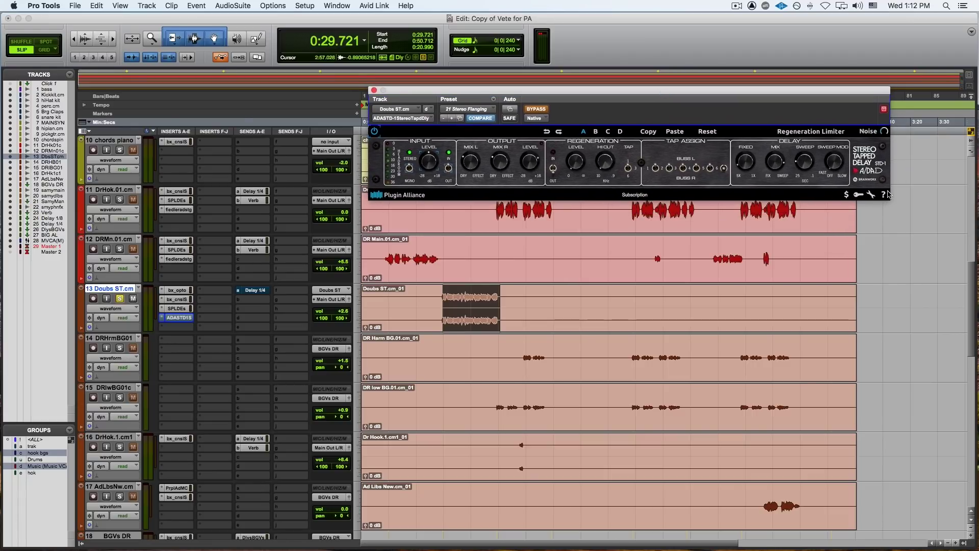
super+click(186, 319)
key(space)
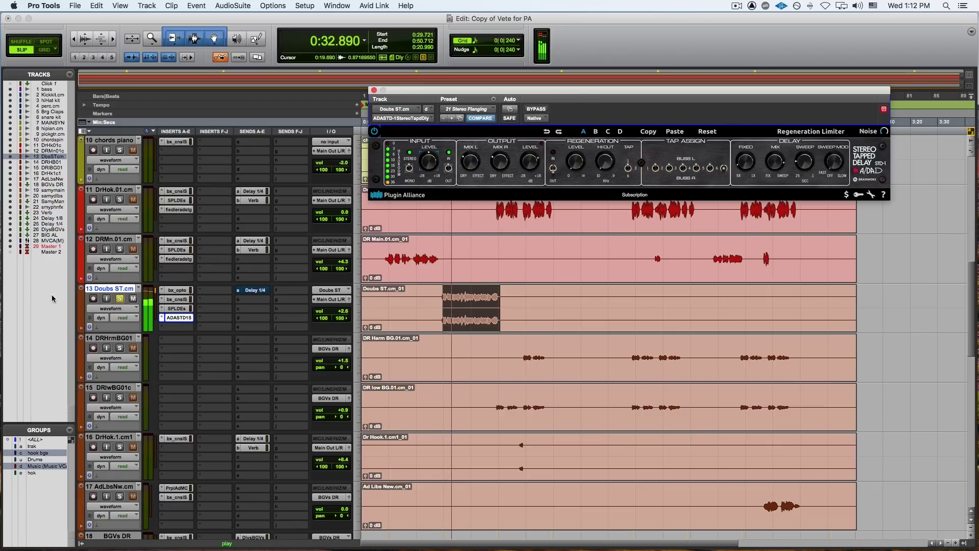
Step: Unsolo the Doubs ST.cm track during playback and compare the STD-1 delay bypassed and active within the full mix
click(120, 299)
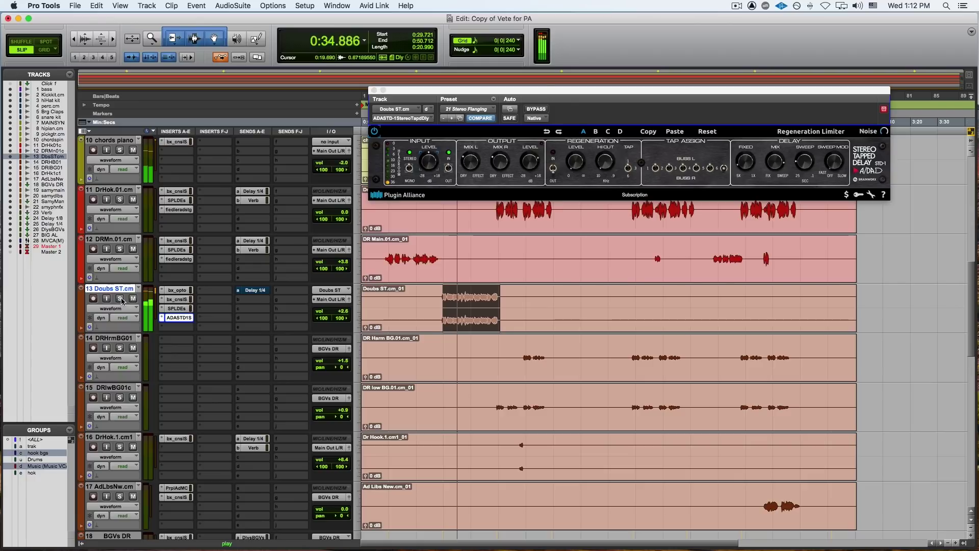
super+click(178, 319)
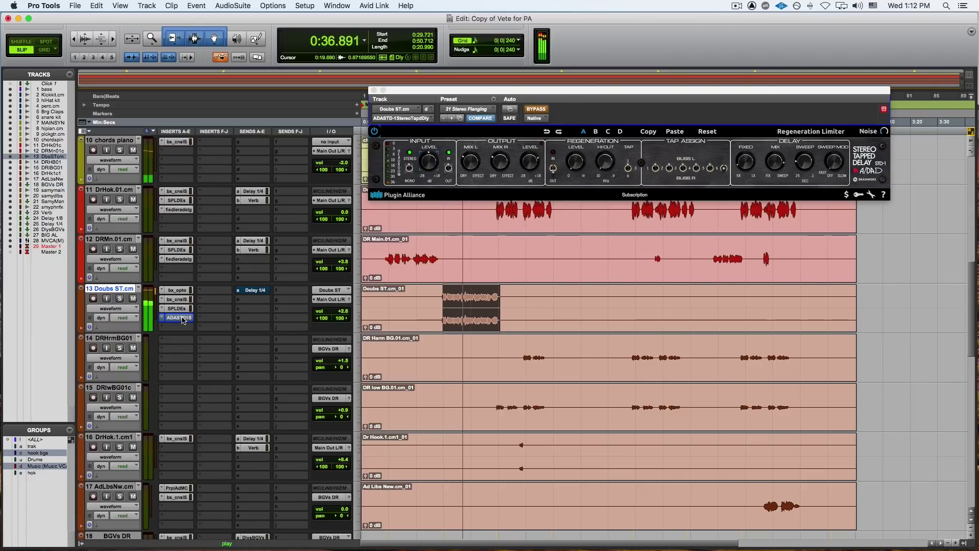
super+click(178, 318)
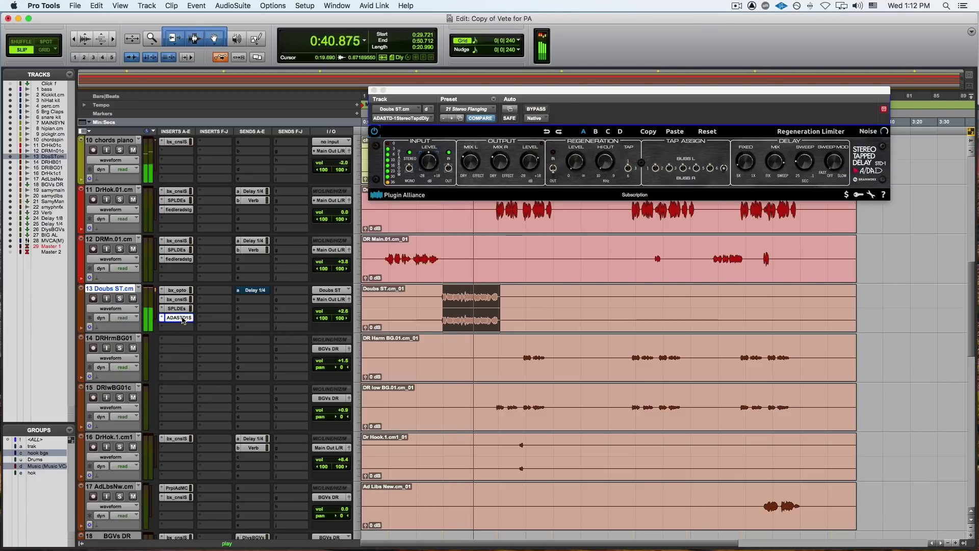
key(space)
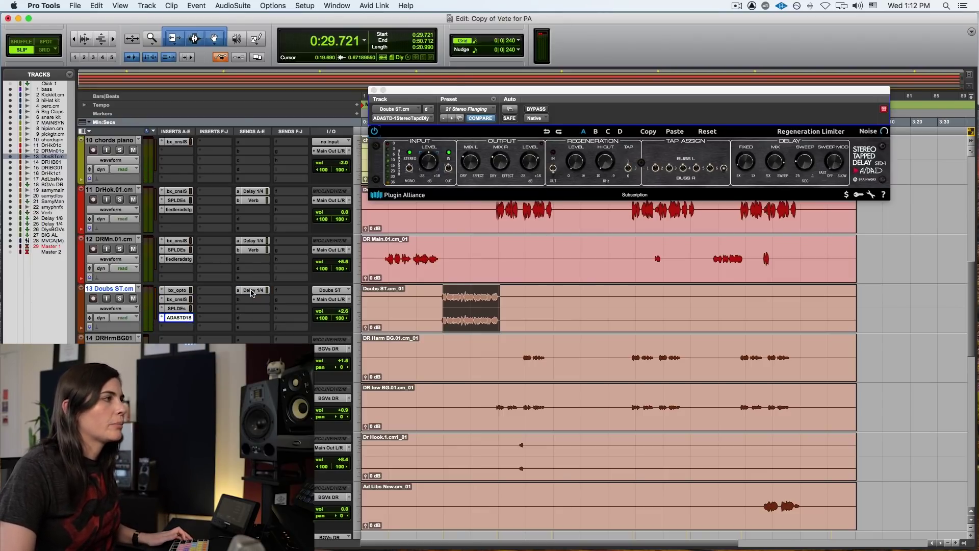
Step: Open the Doubs ST.cm track's active Delay 1/4 send, play the selected doubles with it, and close the send window
click(251, 290)
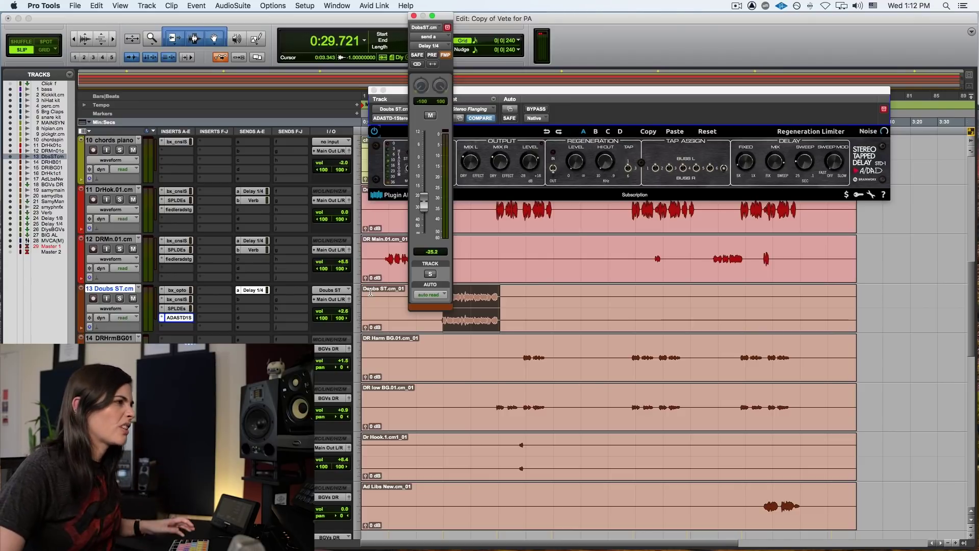
key(space)
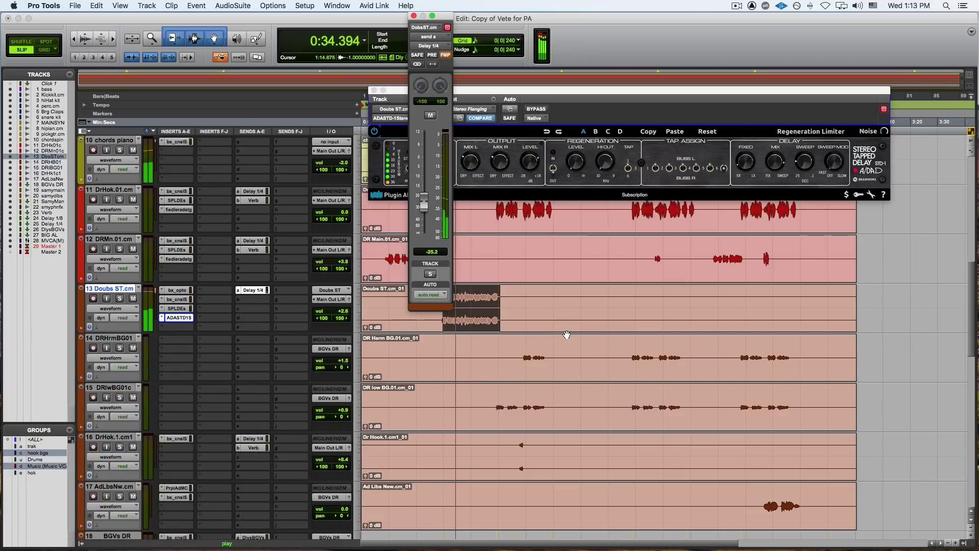
key(space)
click(413, 17)
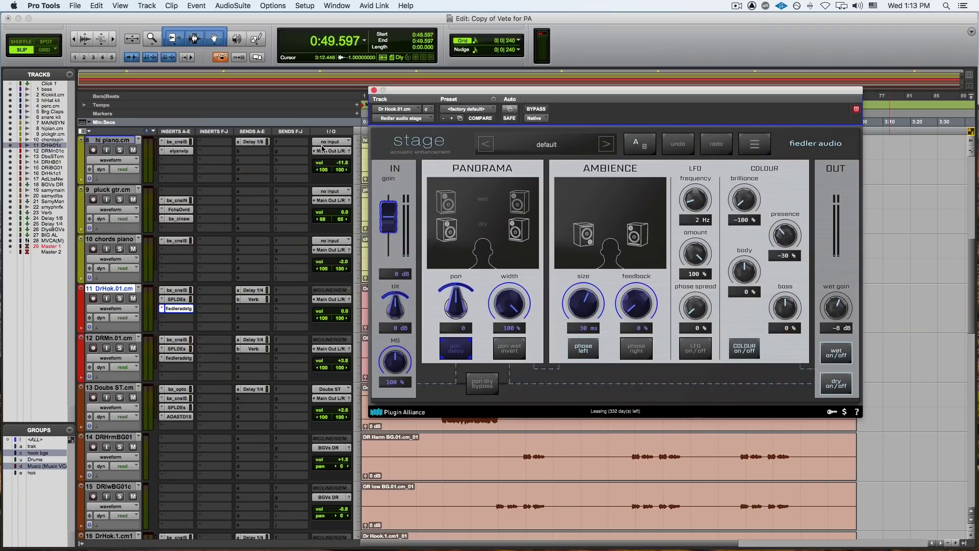
Step: Examine the stage plug-in and the Verb send of the Dr Hook.01.cm track, and close their windows
click(403, 109)
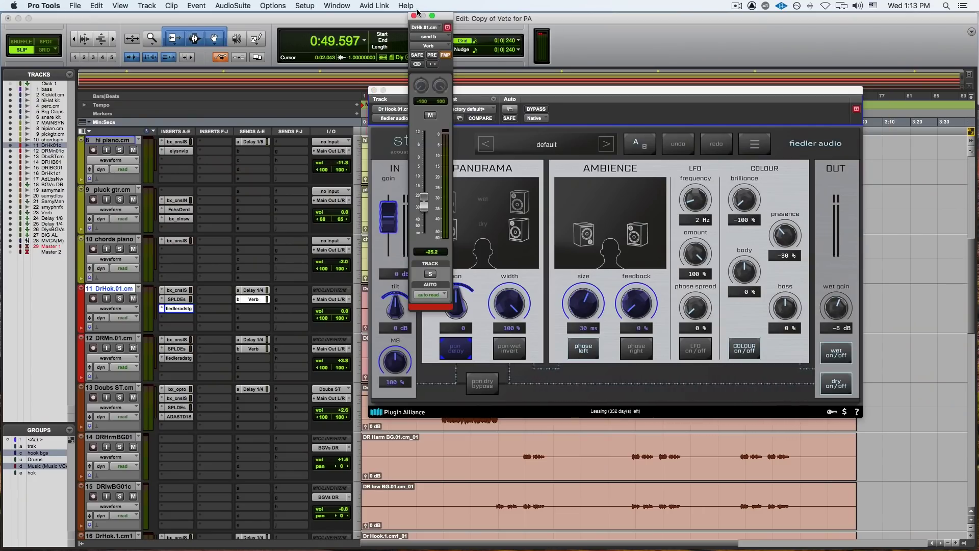
click(374, 90)
click(373, 90)
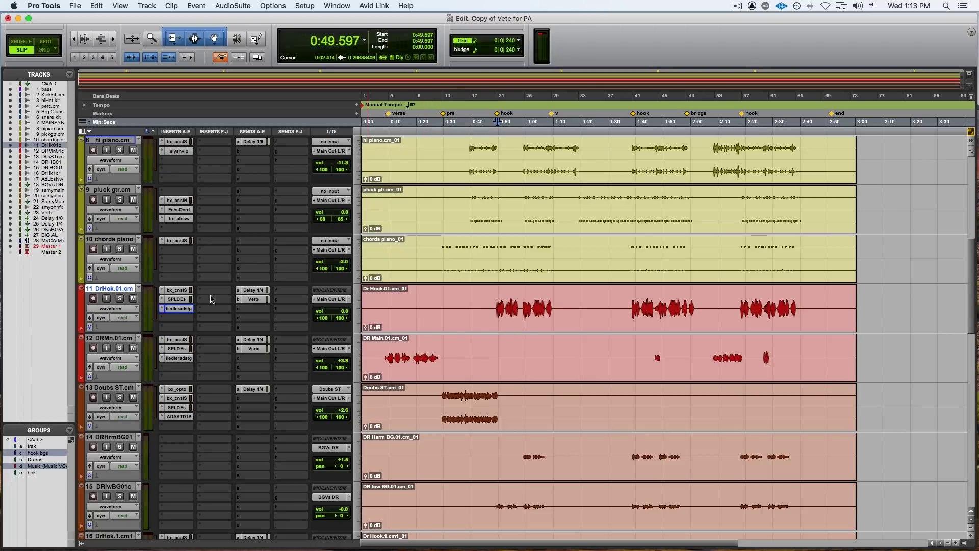
Step: Select the BGVs DR track and examine its bx_console SSL 9000 J and SPL Dual-Band De-Esser settings
scroll(530, 336, down, 1)
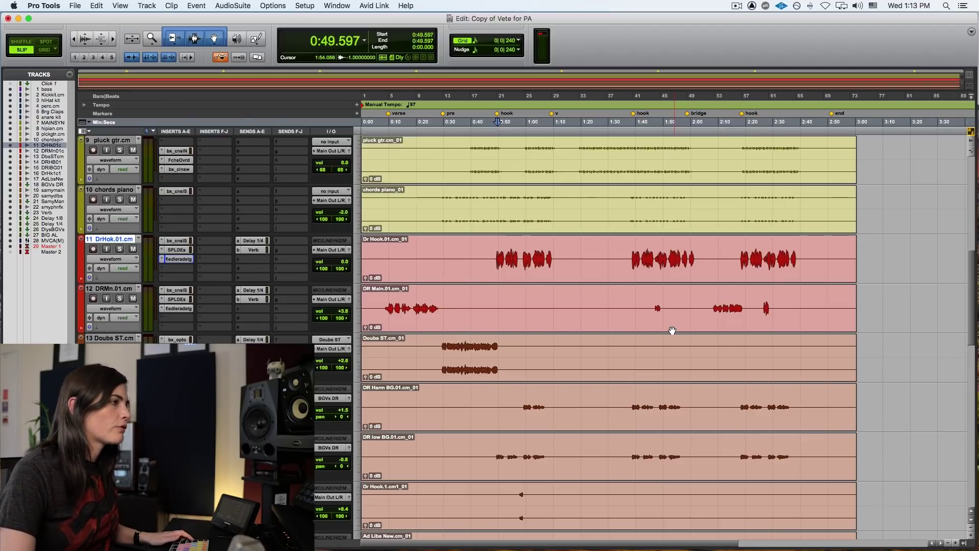
scroll(669, 331, down, 2)
scroll(303, 382, down, 2)
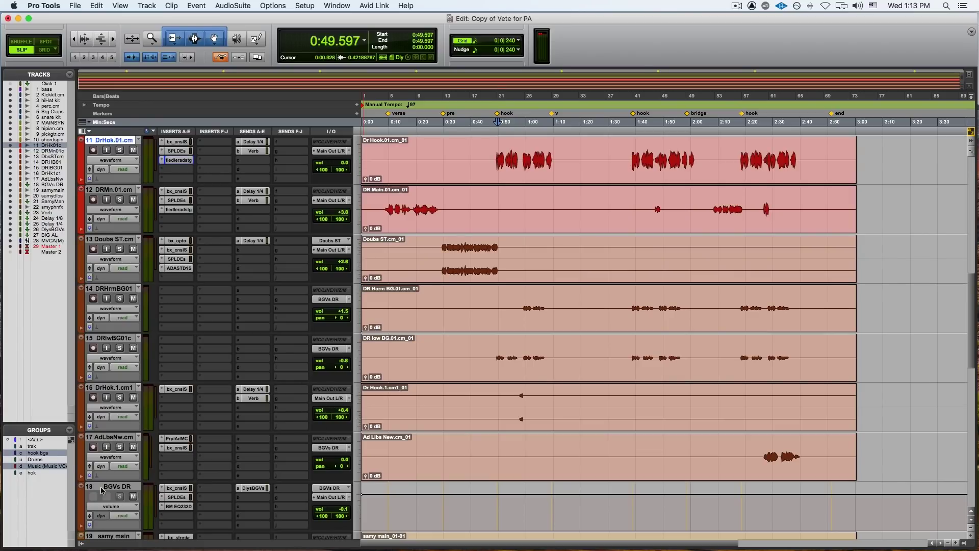
super+click(125, 487)
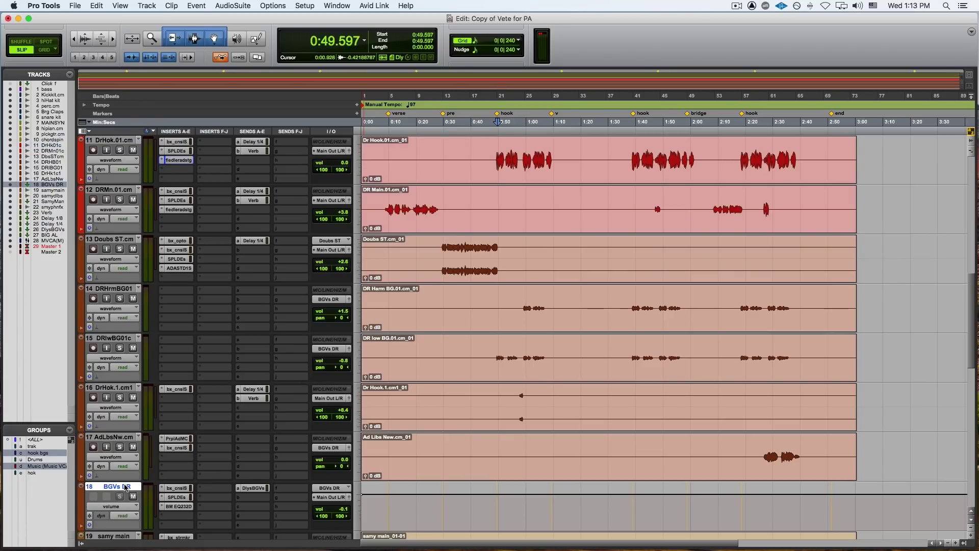
scroll(427, 483, down, 2)
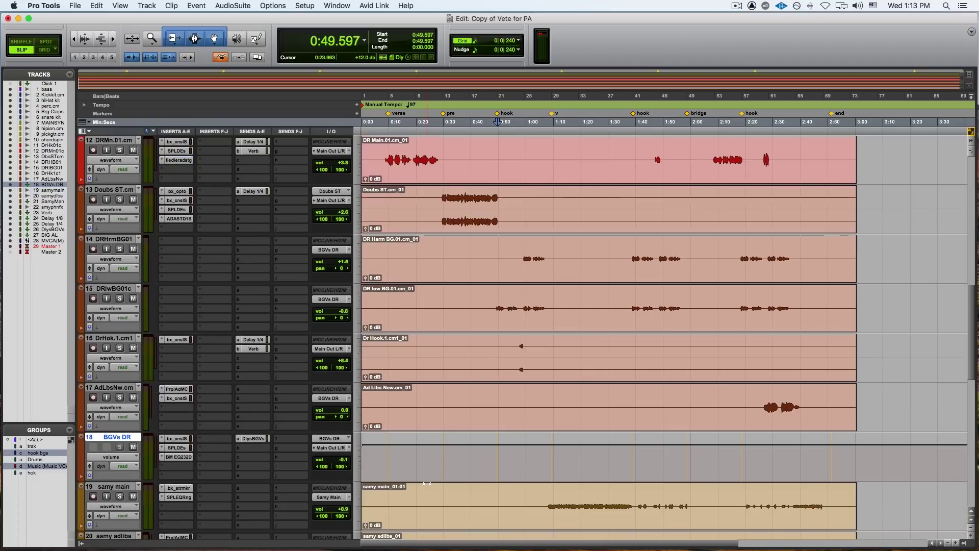
click(176, 439)
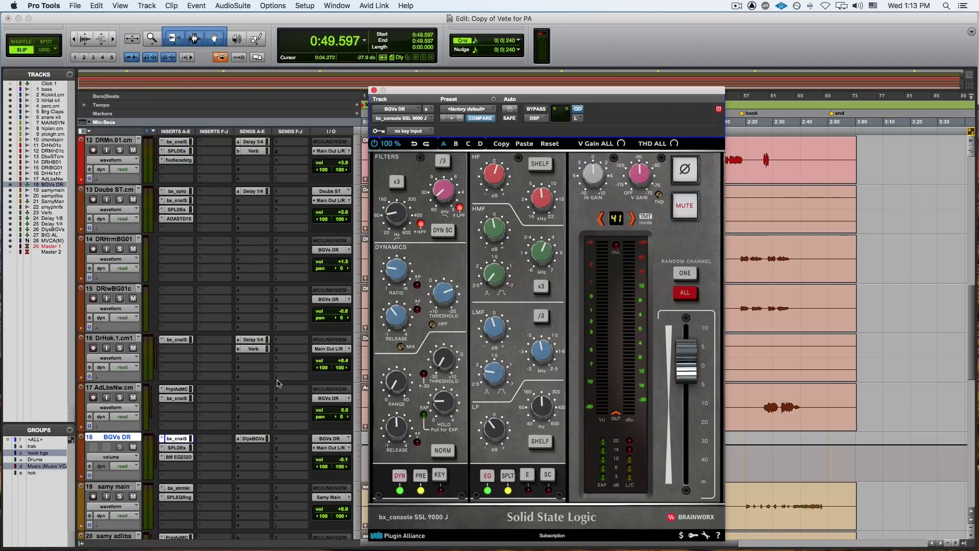
click(177, 447)
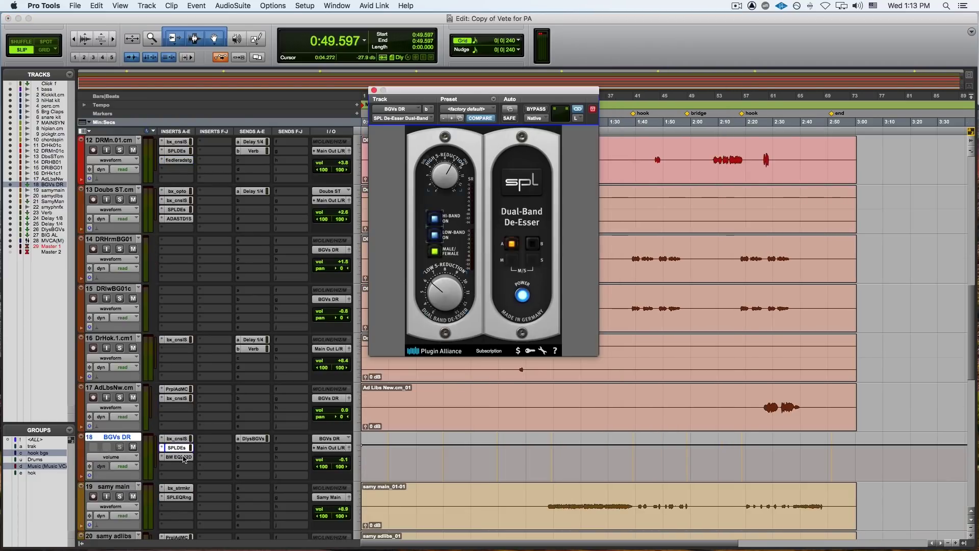
Step: Examine the Bettermaker EQ232D on BGVs DR with the preset Addicted To Music - Vocal - Bright and Wide Bus, and close it
click(179, 457)
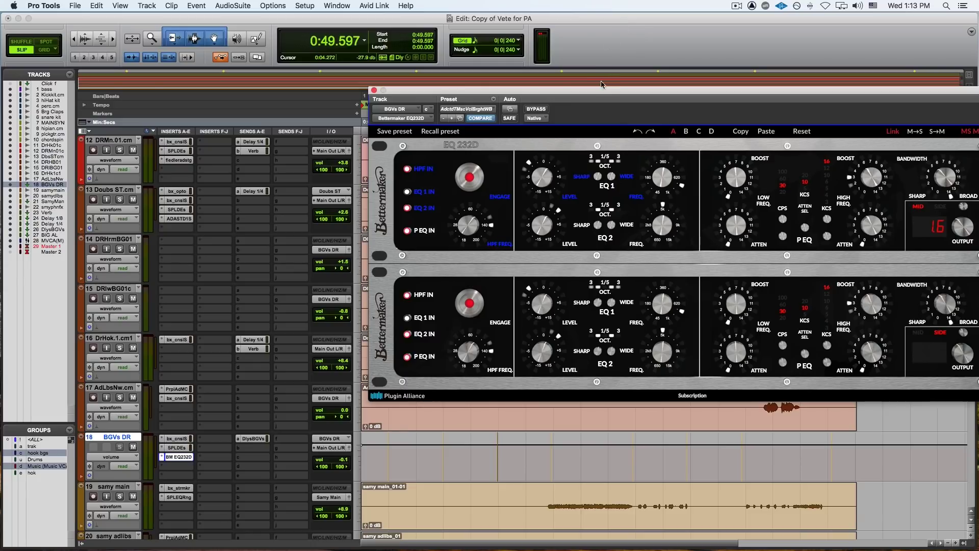
drag(597, 92, 523, 85)
click(395, 101)
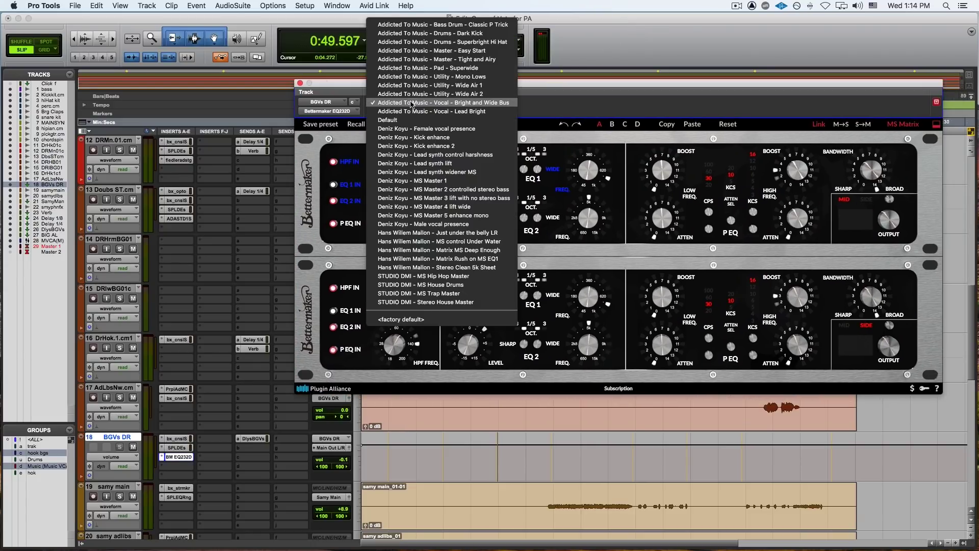
click(477, 102)
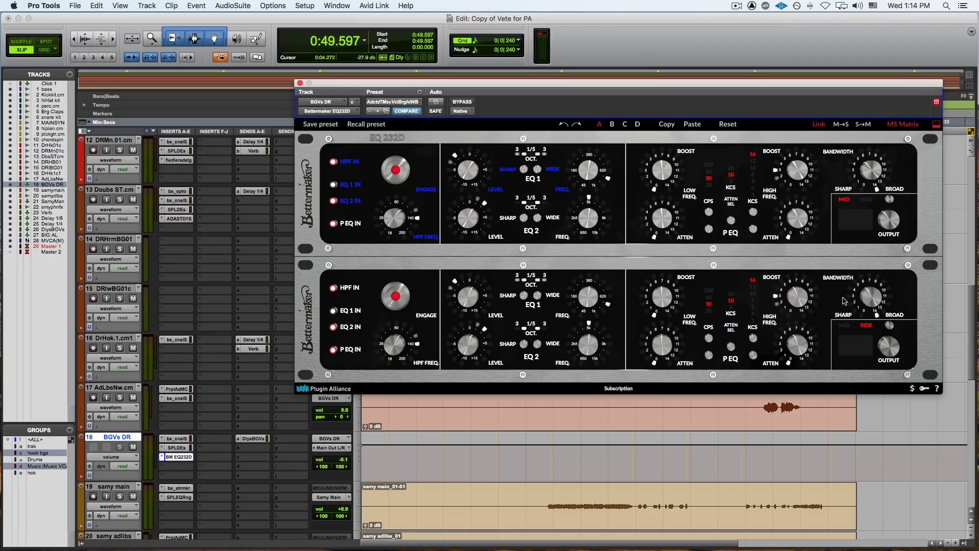
click(300, 83)
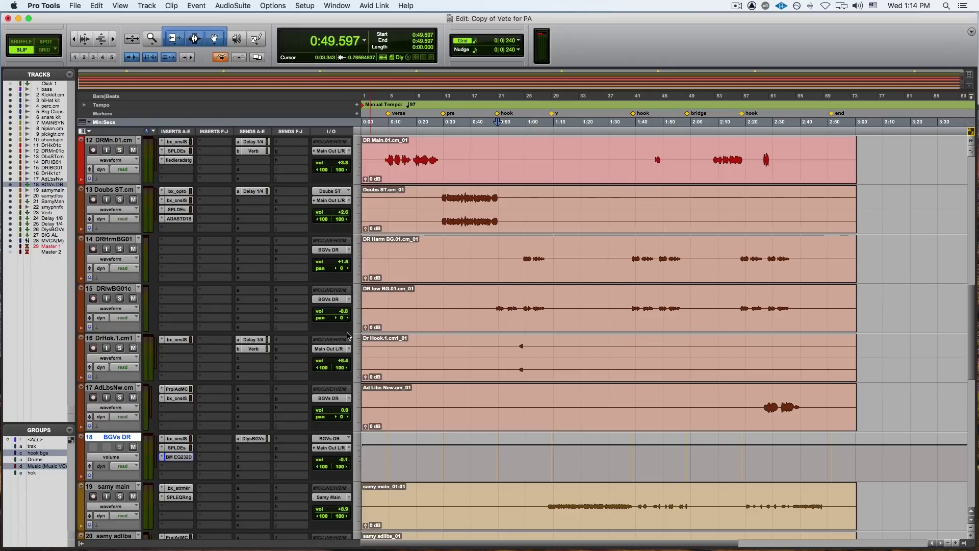
Step: Solo the DR Harm BG and DR low BG tracks and play them from the start of the second hook
drag(630, 263, 631, 308)
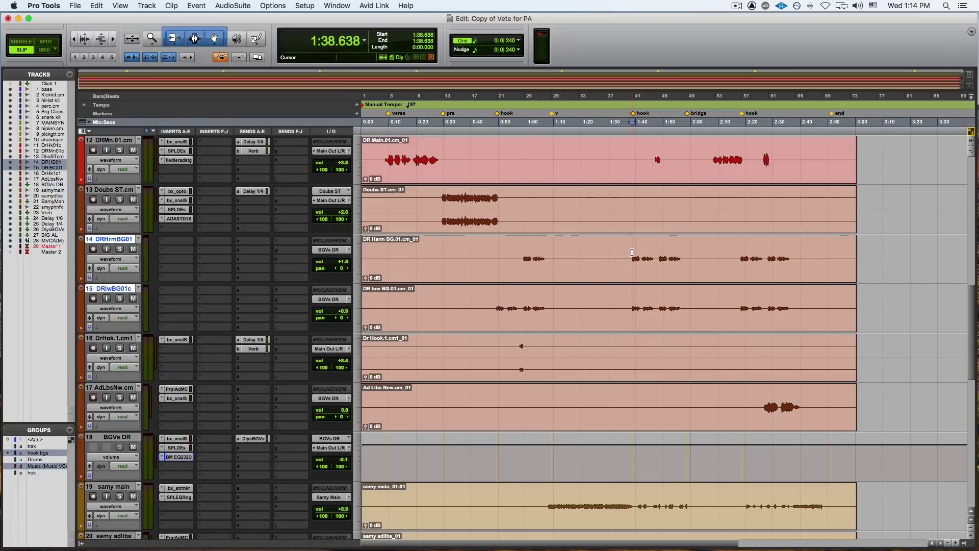
click(119, 299)
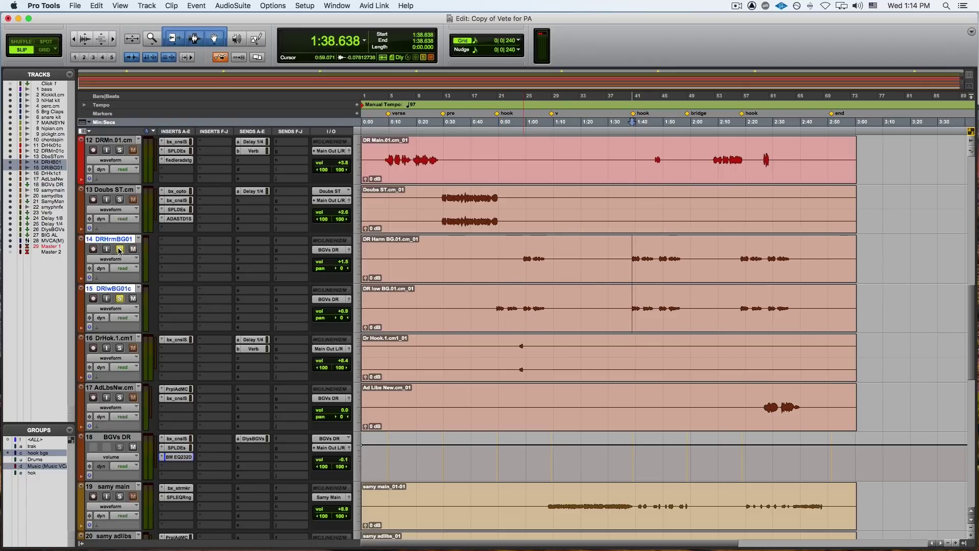
key(space)
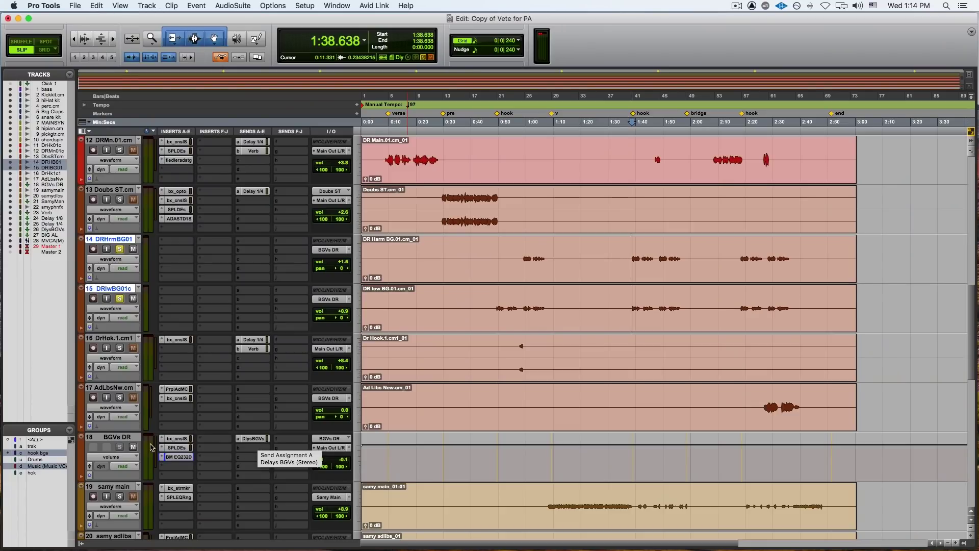
Step: Examine the Delays BGVs send of BGVs DR and the bx_delay 2500 settings on the Delays BGVs track, and close the plug-in
click(169, 458)
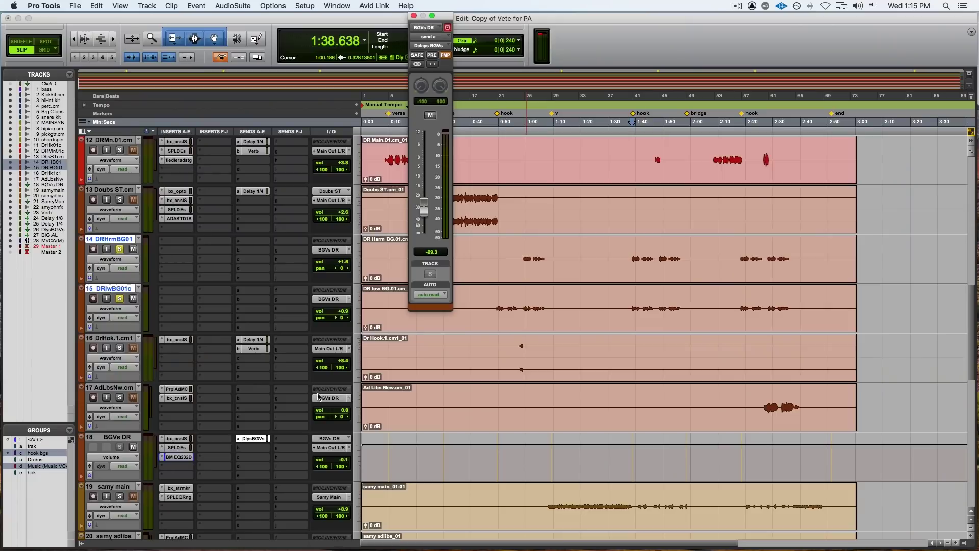
scroll(318, 397, down, 7)
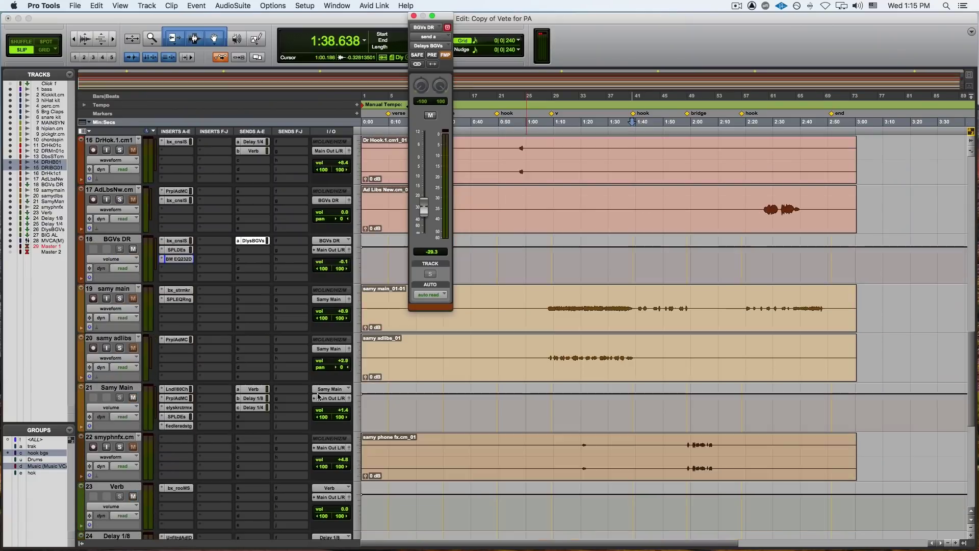
scroll(318, 396, down, 3)
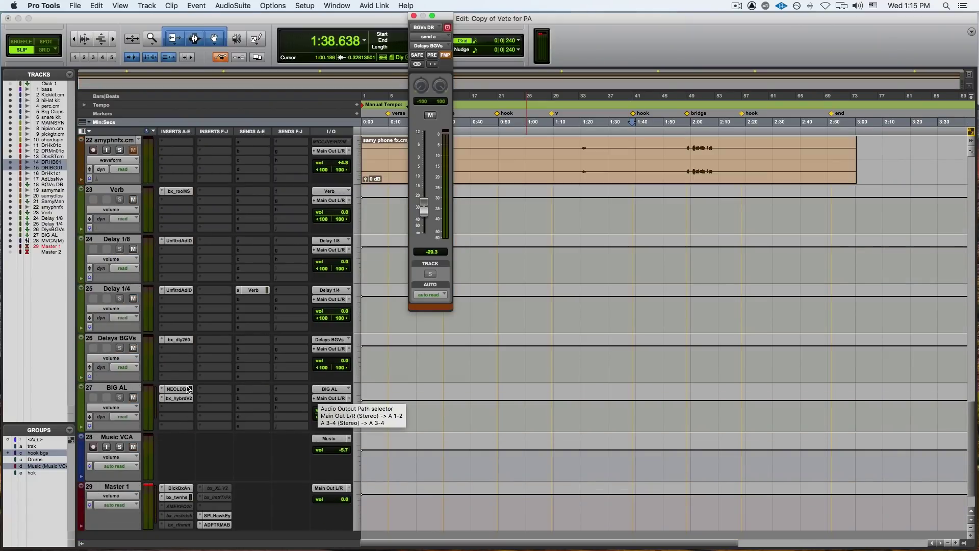
click(183, 341)
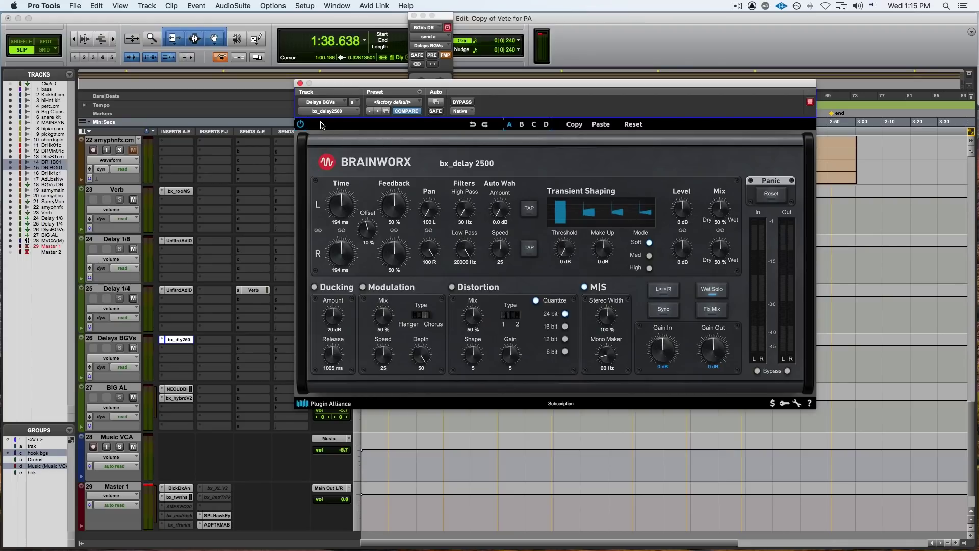
click(300, 83)
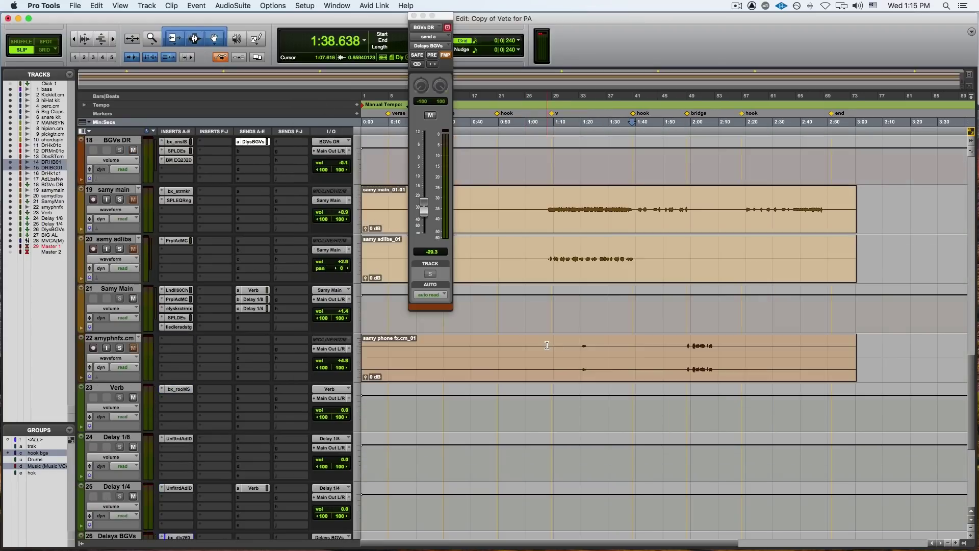
Step: Play the soloed DR Harm BG and DR low BG tracks from the second hook
scroll(624, 429, down, 4)
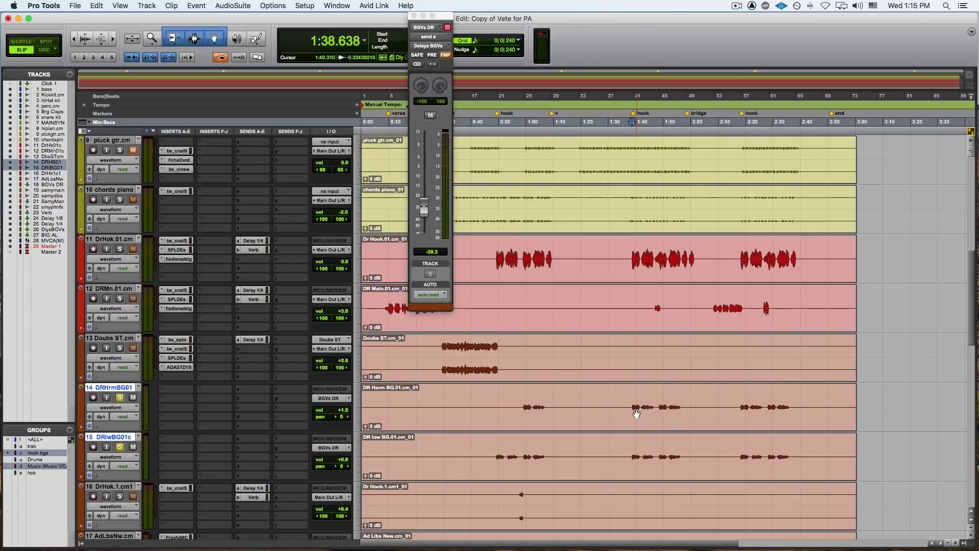
key(space)
scroll(623, 472, down, 6)
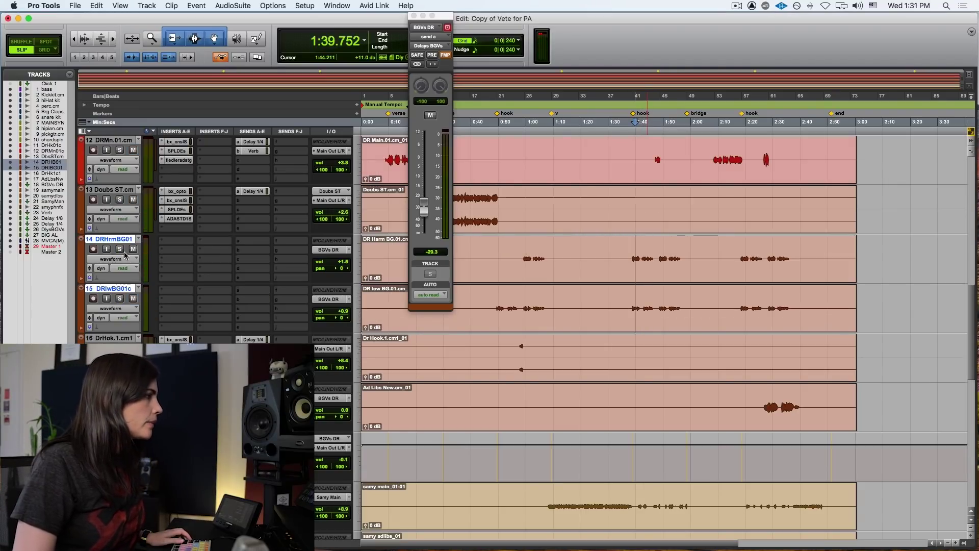
Step: Solo the samy main track at the start of its verse and open its bx_stereomaker plug-in
scroll(420, 483, down, 2)
scroll(420, 482, down, 2)
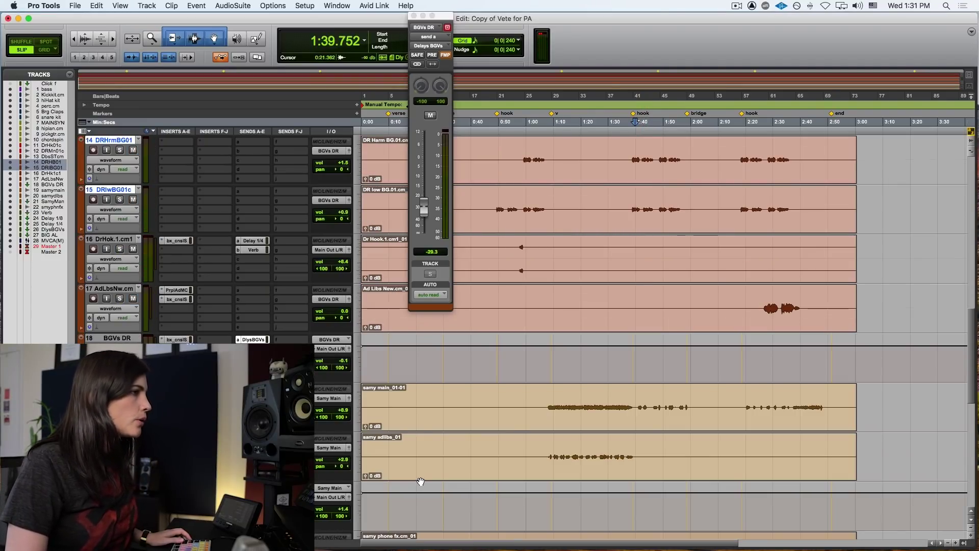
click(559, 402)
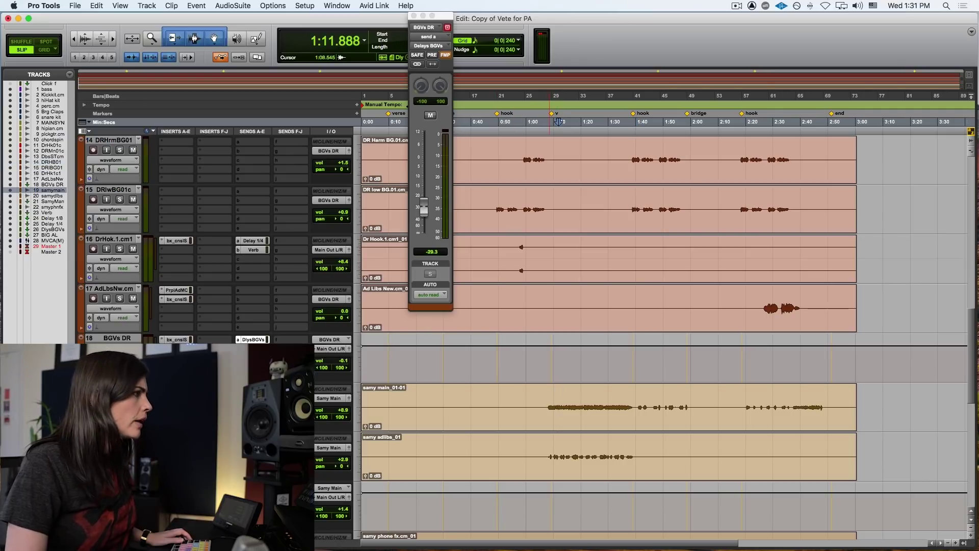
click(119, 397)
click(177, 389)
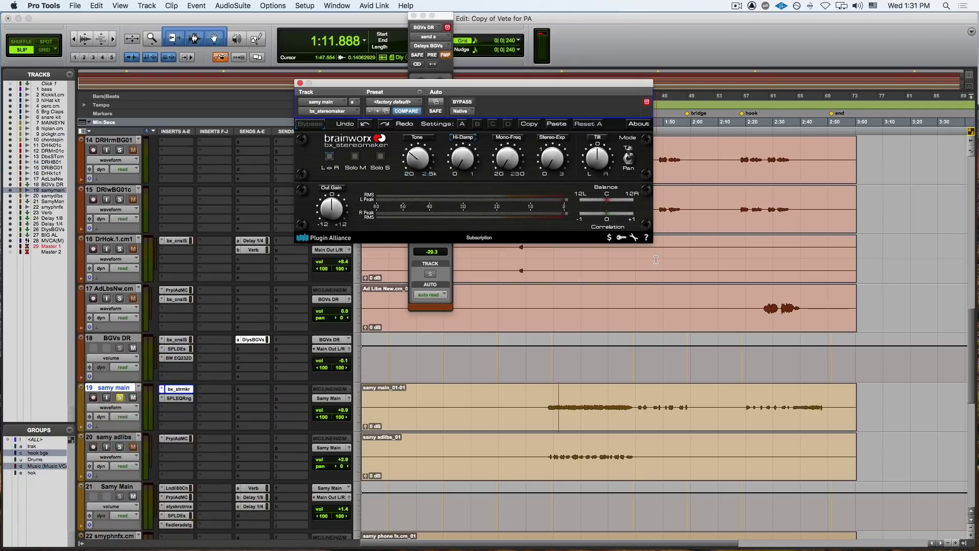
Step: Select and play the samy main verse passage, compare bx_stereomaker bypassed and active, and close the plug-in
drag(548, 403, 634, 403)
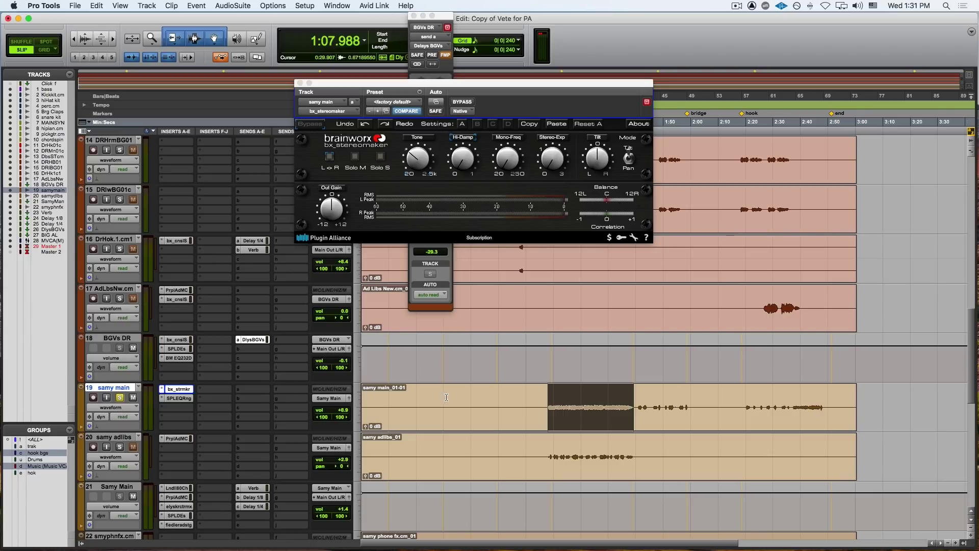
key(space)
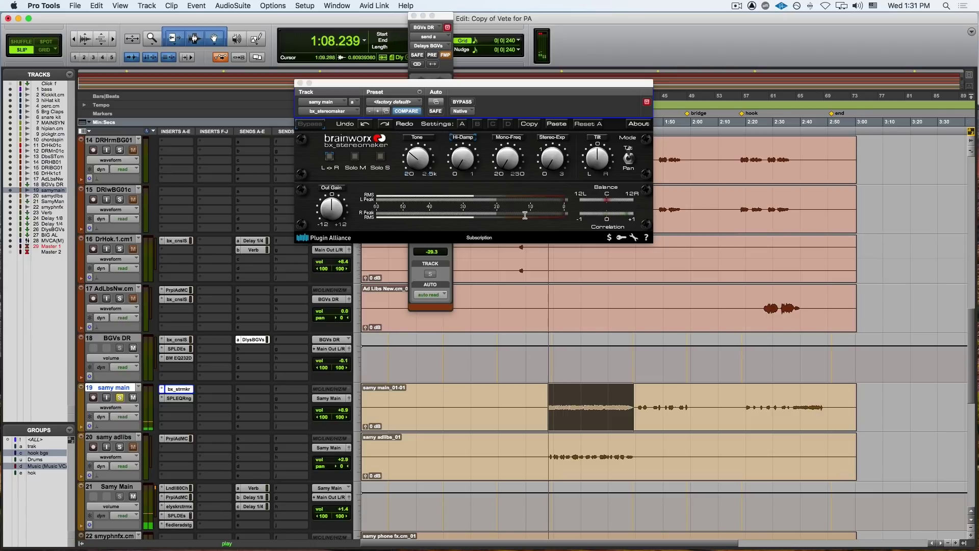
click(464, 103)
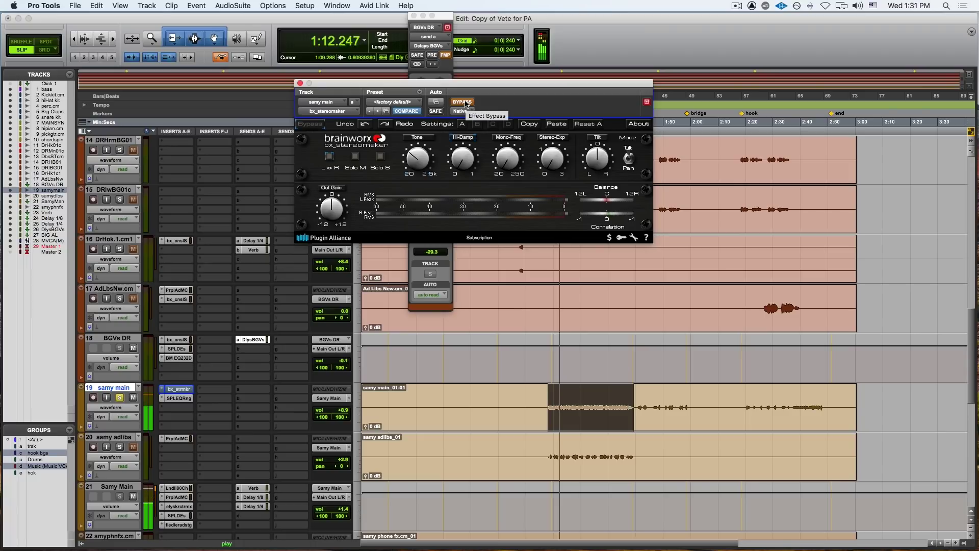
click(464, 103)
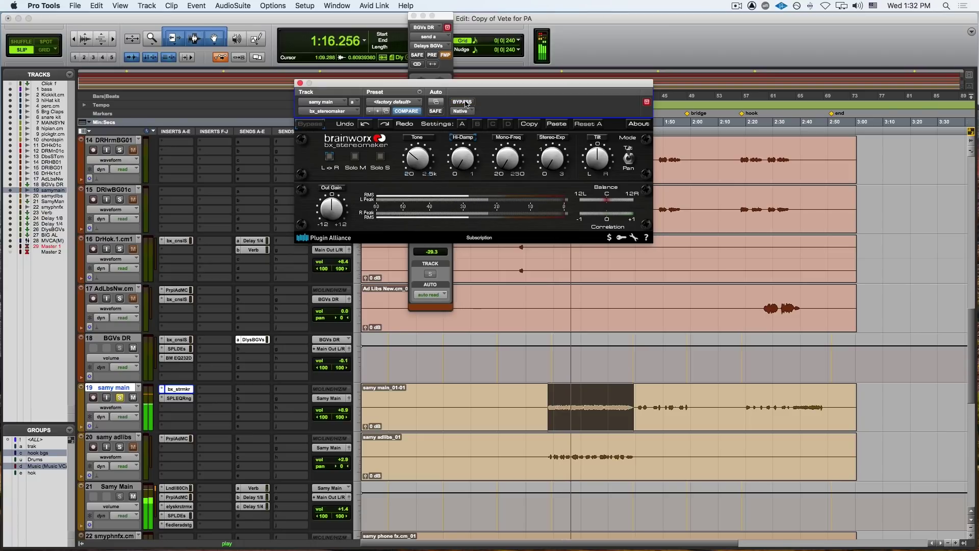
click(464, 102)
click(464, 103)
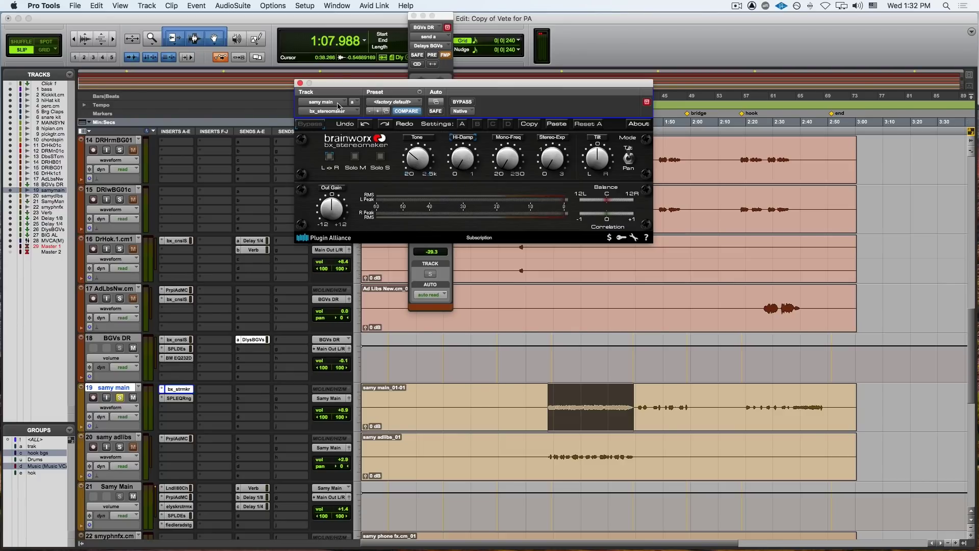
click(300, 83)
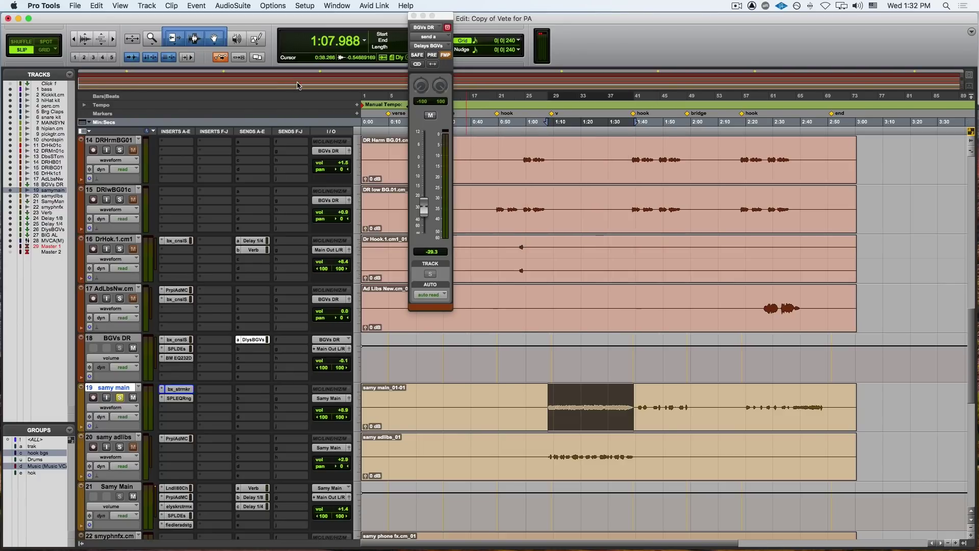
Step: Examine the SPL EQ Ranger Plus settings on samy main and close the plug-in
click(179, 398)
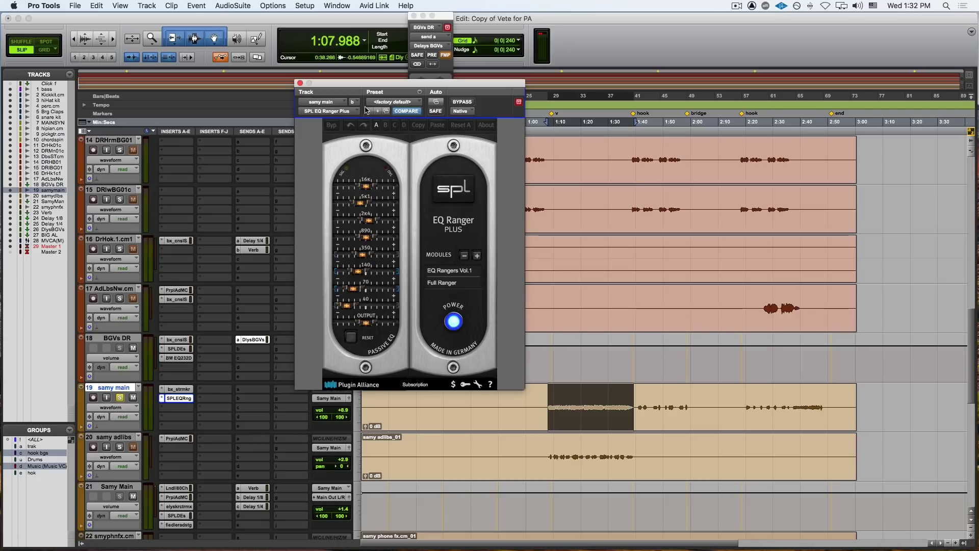
click(300, 83)
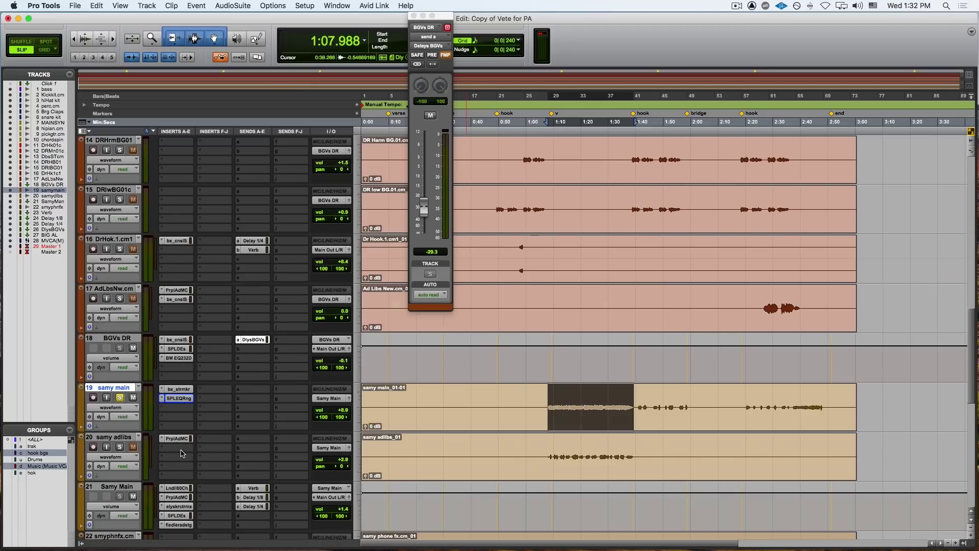
scroll(182, 454, down, 2)
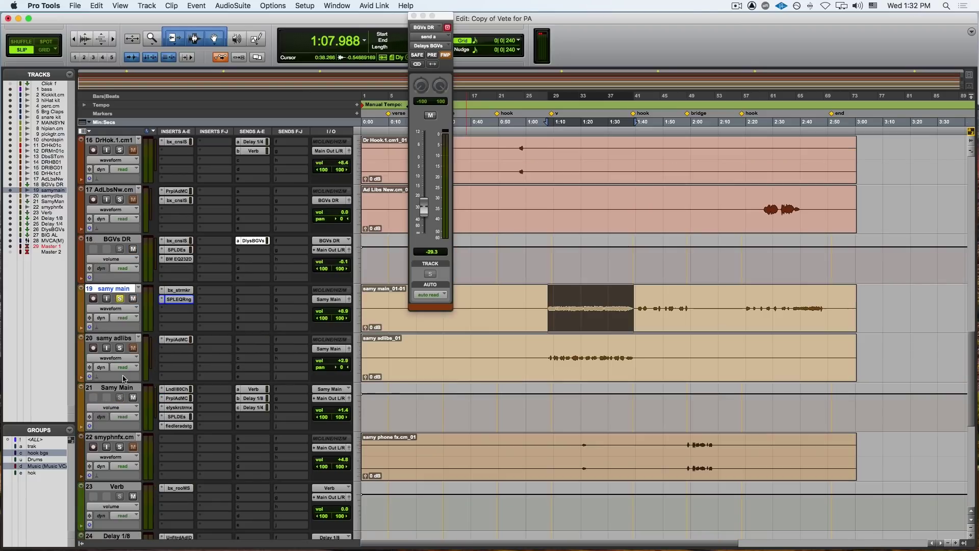
Step: Examine the Lindell 80 Channel on the Samy Main bus while playing the selected verse passage
click(174, 391)
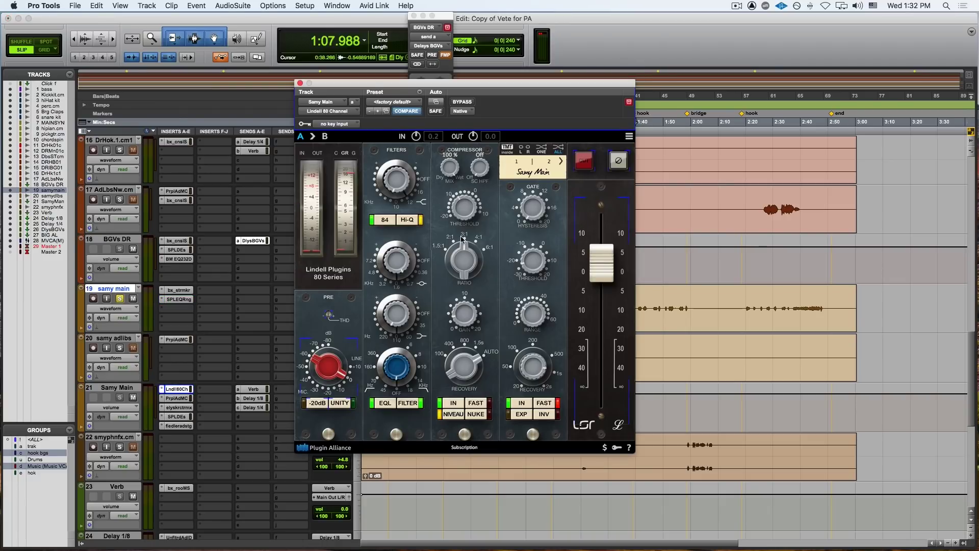
drag(460, 292, 558, 270)
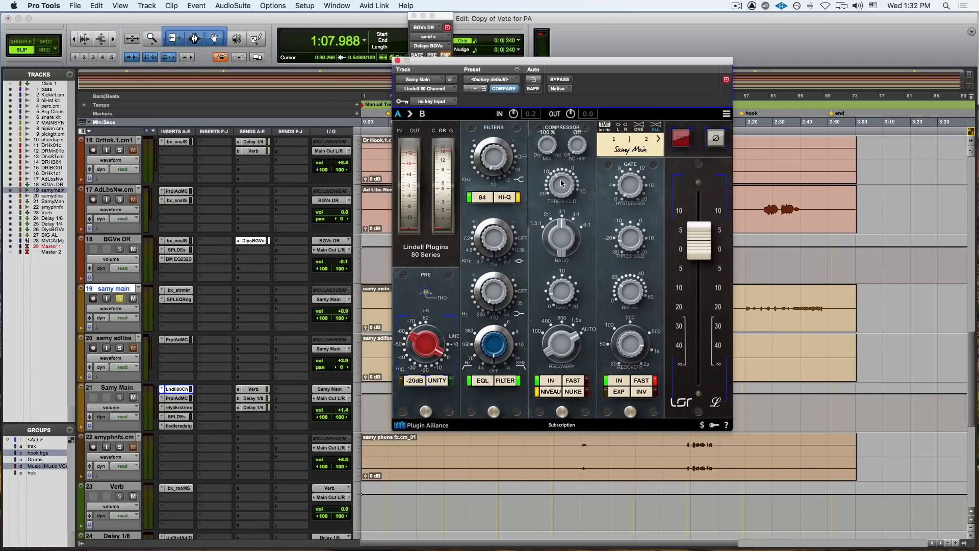
key(space)
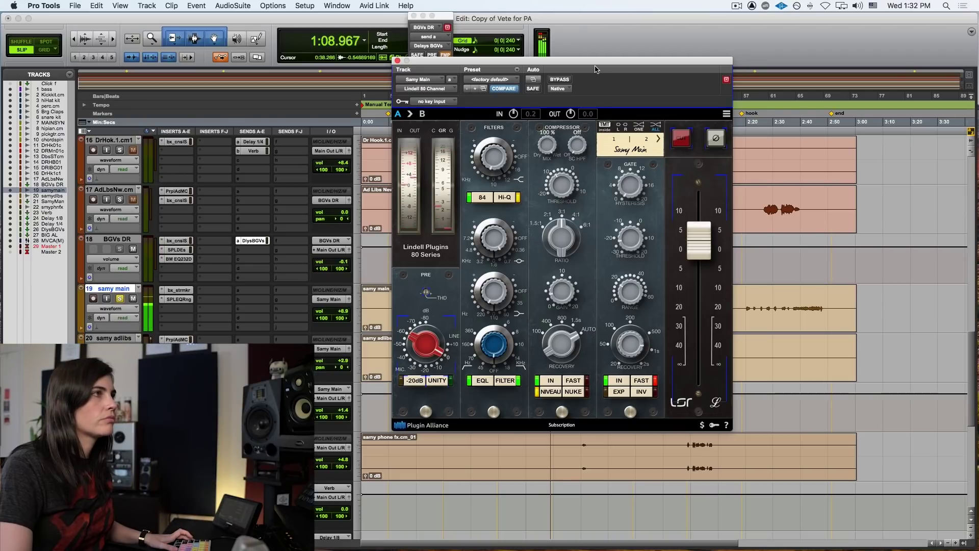
drag(591, 68, 649, 77)
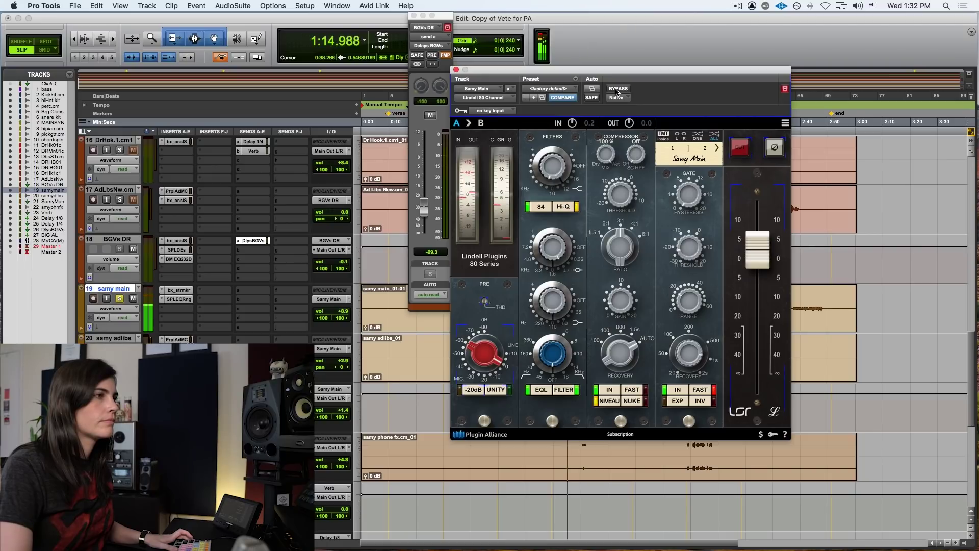
key(space)
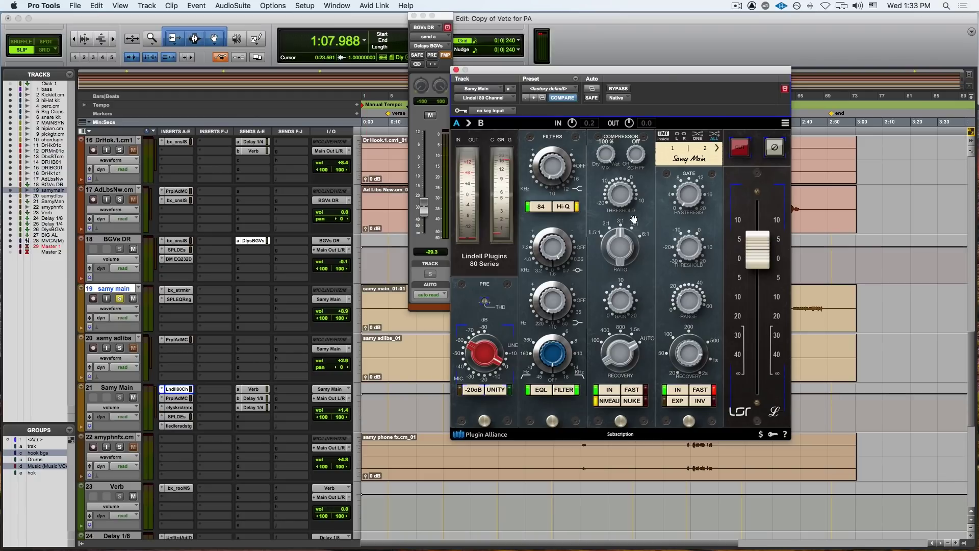
key(space)
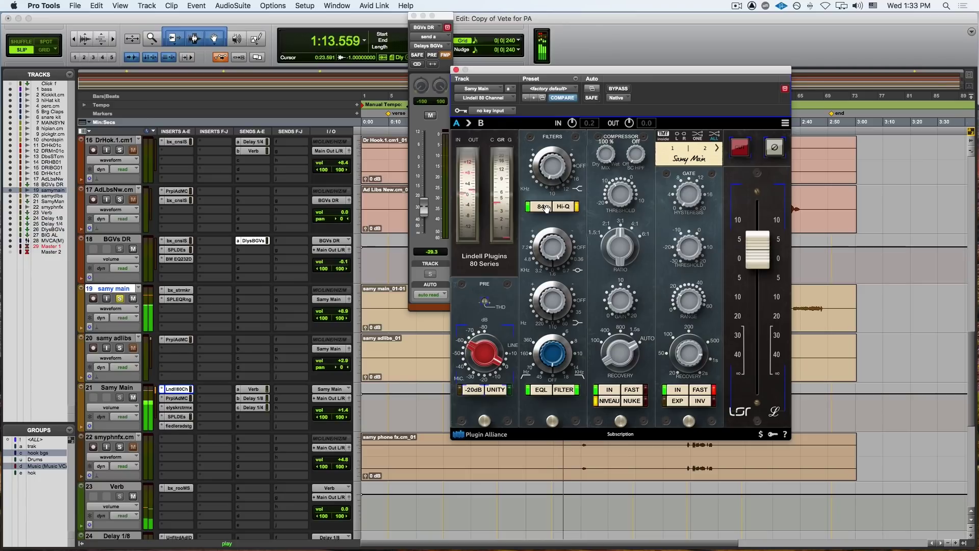
key(space)
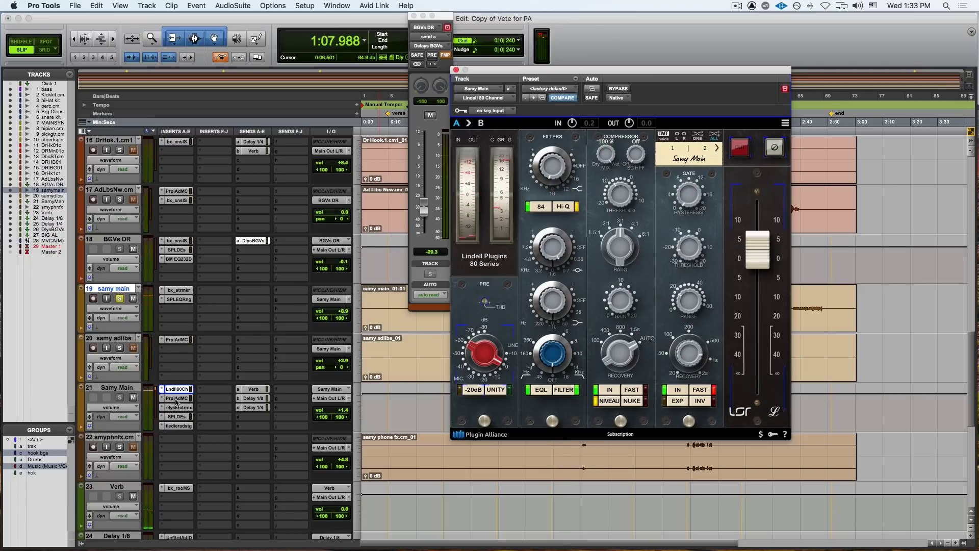
Step: Examine the Purple Audio MC 77 on the Samy Main bus and compare it bypassed and active during playback
click(176, 398)
drag(647, 74, 473, 87)
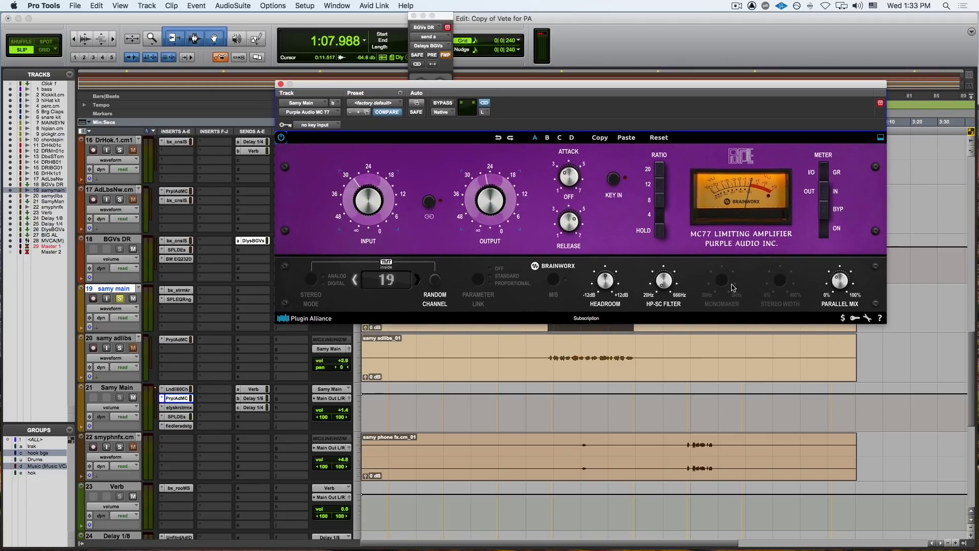
key(space)
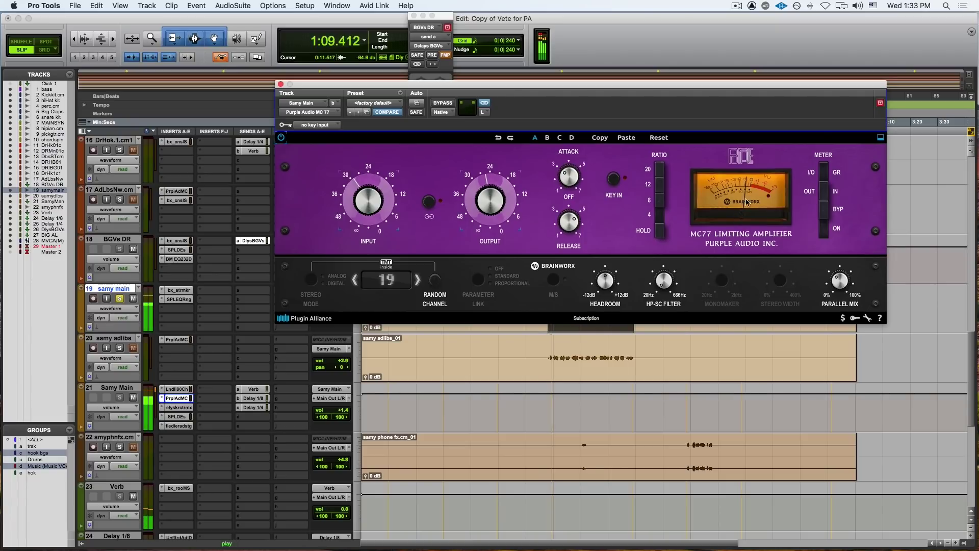
click(442, 103)
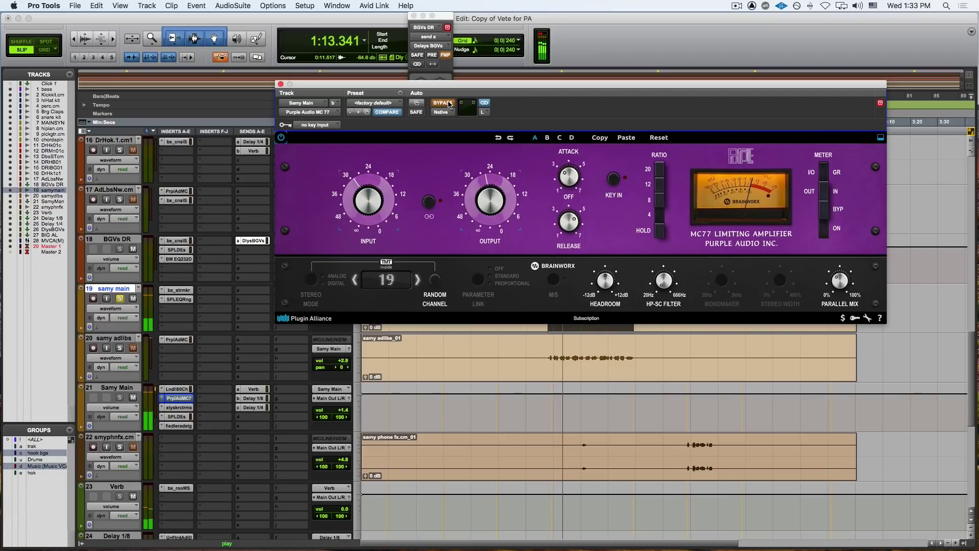
click(449, 104)
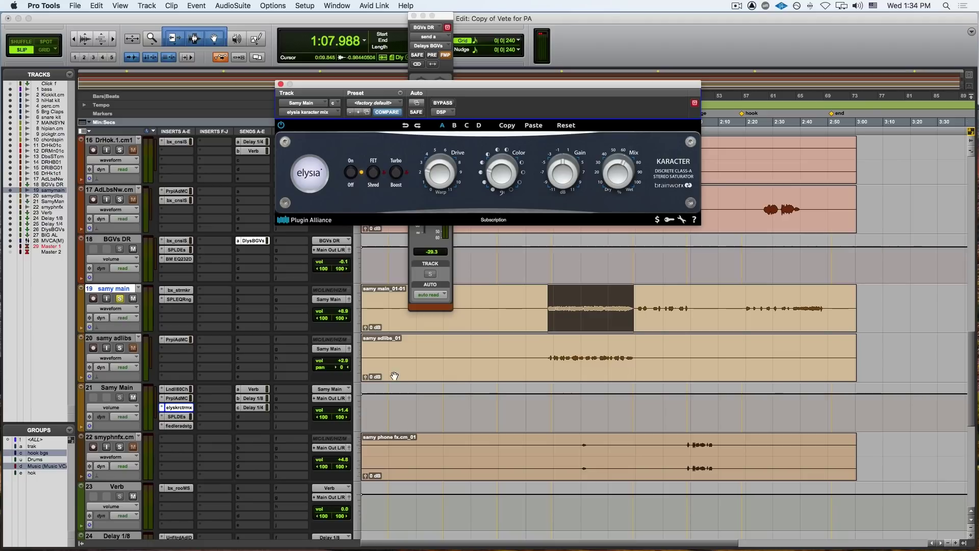
Step: Compare the elysia karacter mix on the Samy Main bus bypassed and active, soloed and in the full mix, and close the plug-in
key(space)
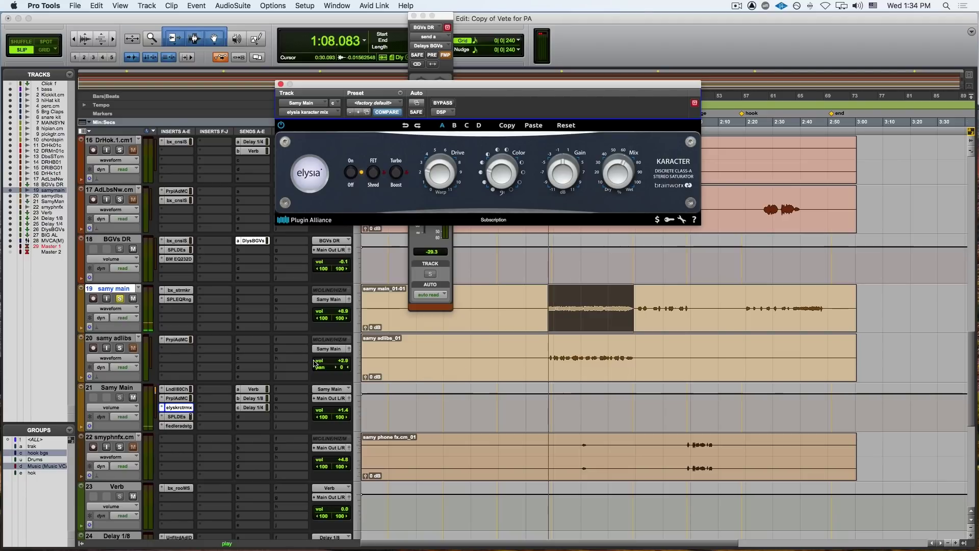
super+click(189, 408)
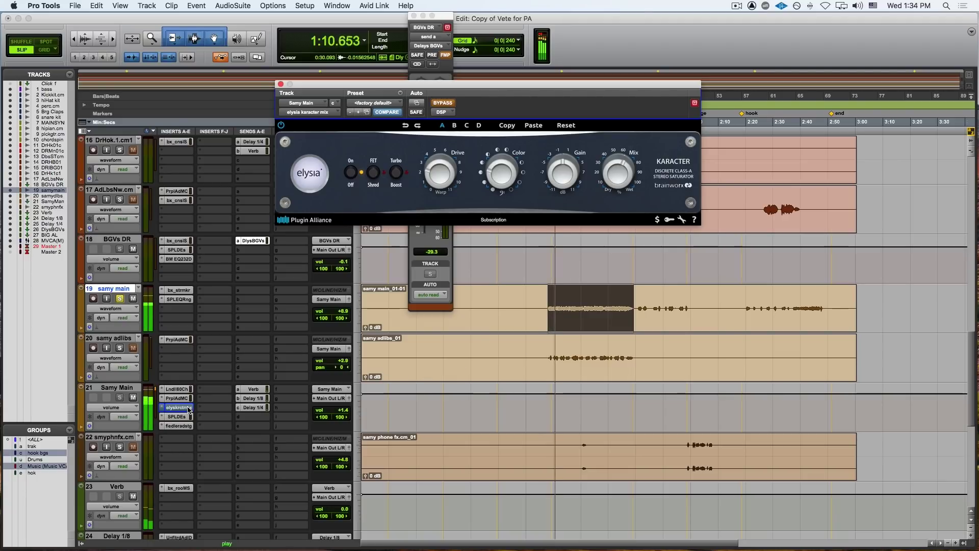
super+click(190, 408)
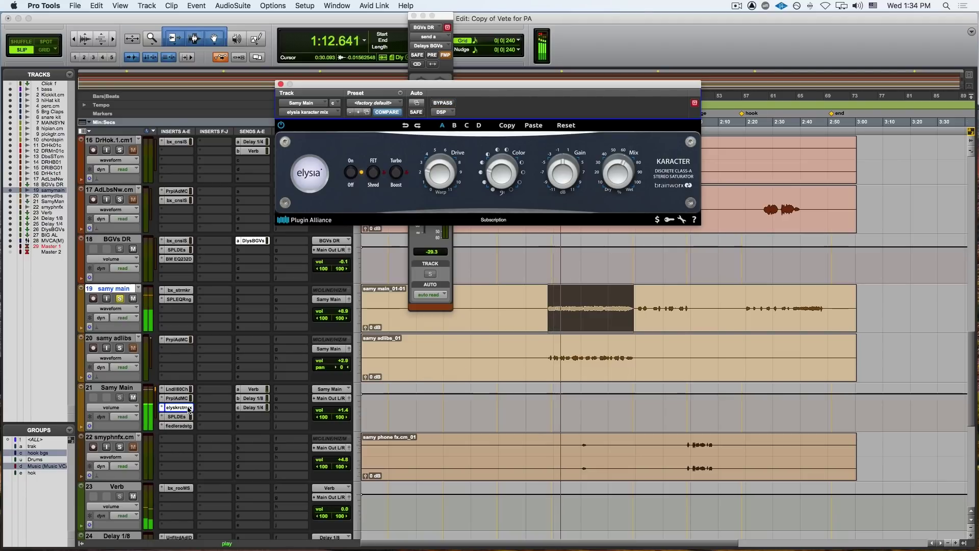
click(120, 299)
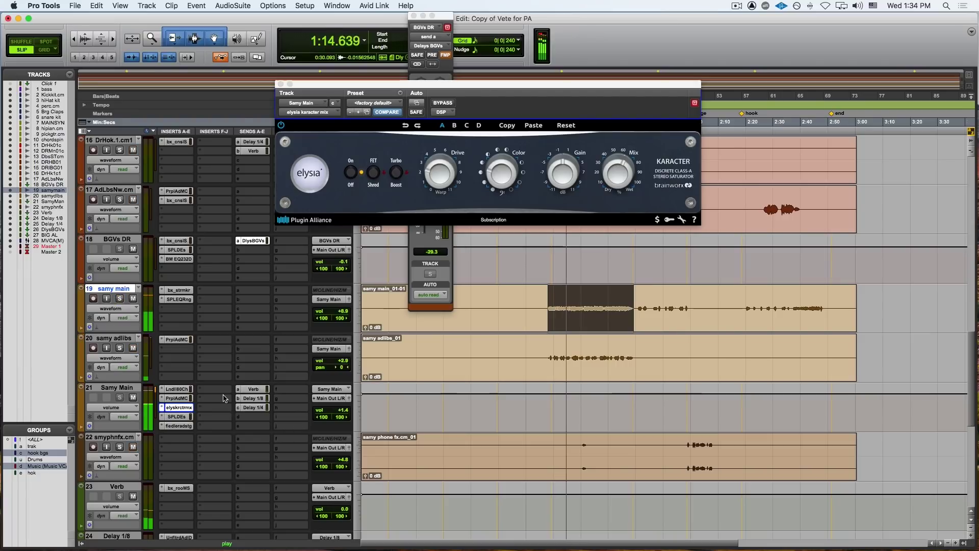
super+click(189, 408)
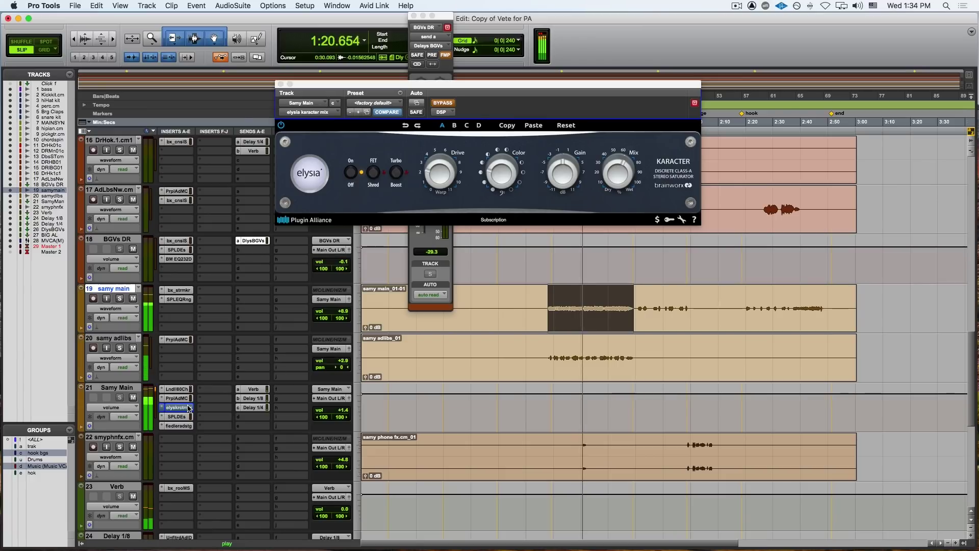
super+click(188, 408)
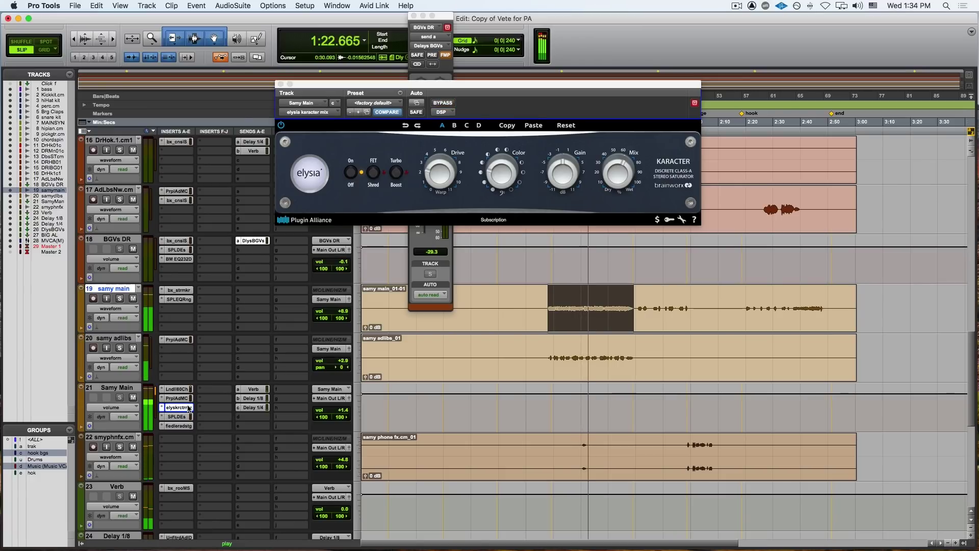
key(space)
click(280, 83)
Step: Lower the Master 1 output level to -6.5 dB while playing from 0:33.250, and close its output window
scroll(350, 447, down, 10)
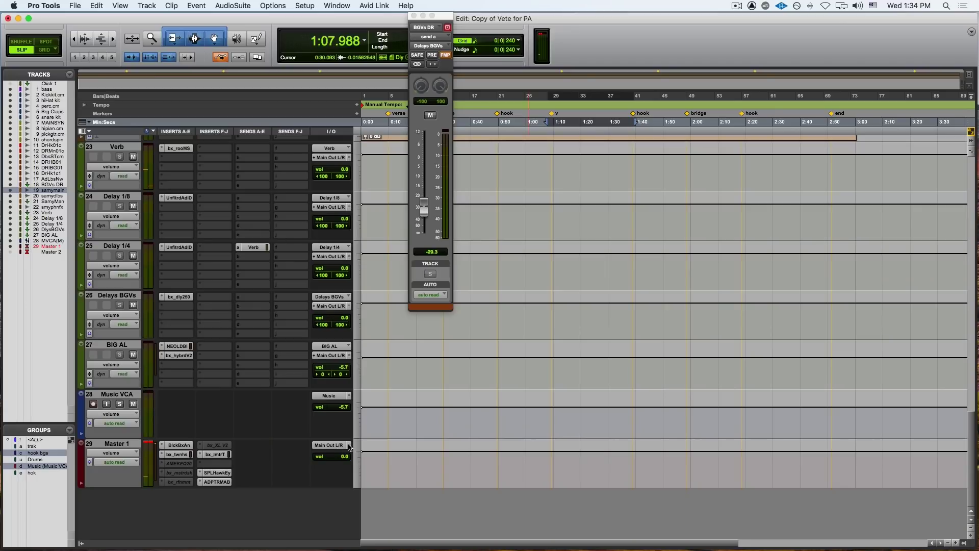
click(349, 446)
drag(424, 142, 424, 147)
click(451, 477)
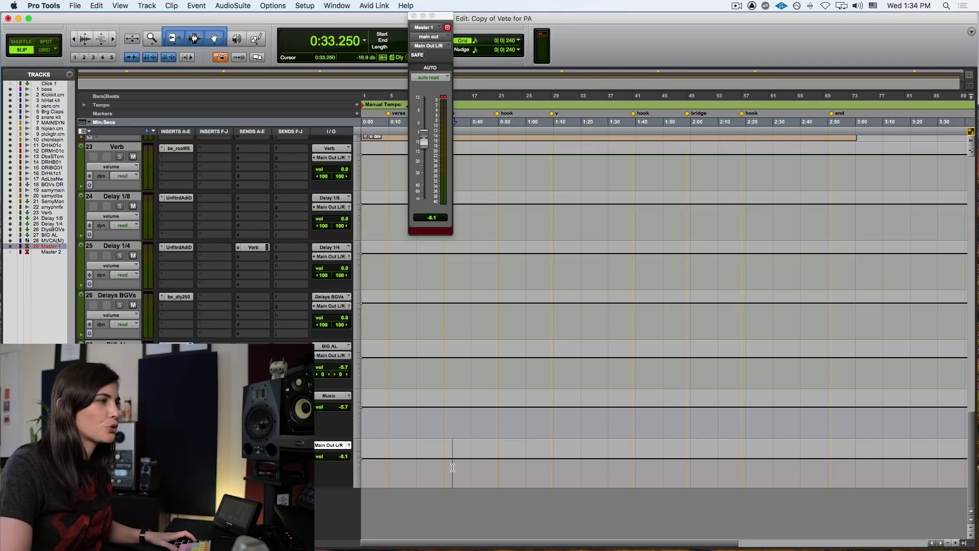
key(space)
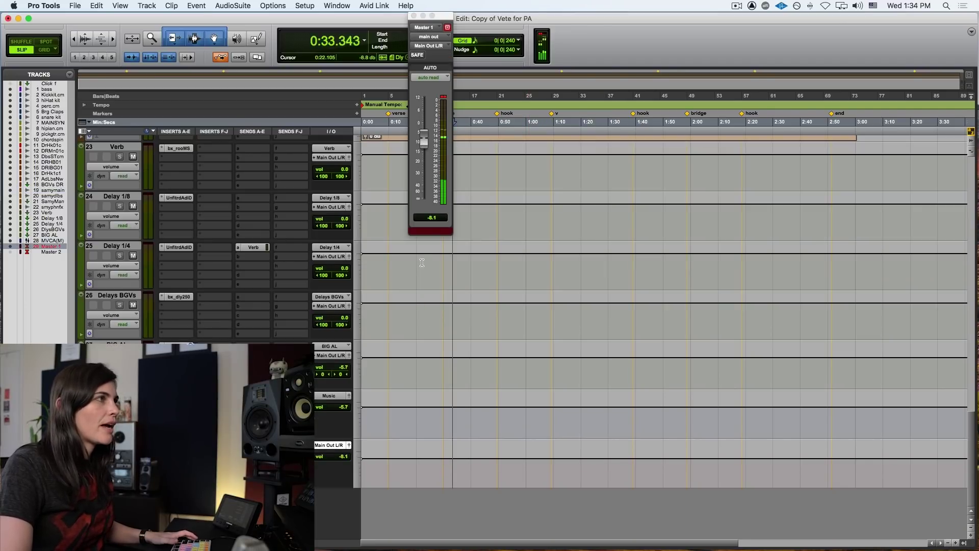
drag(426, 140, 427, 139)
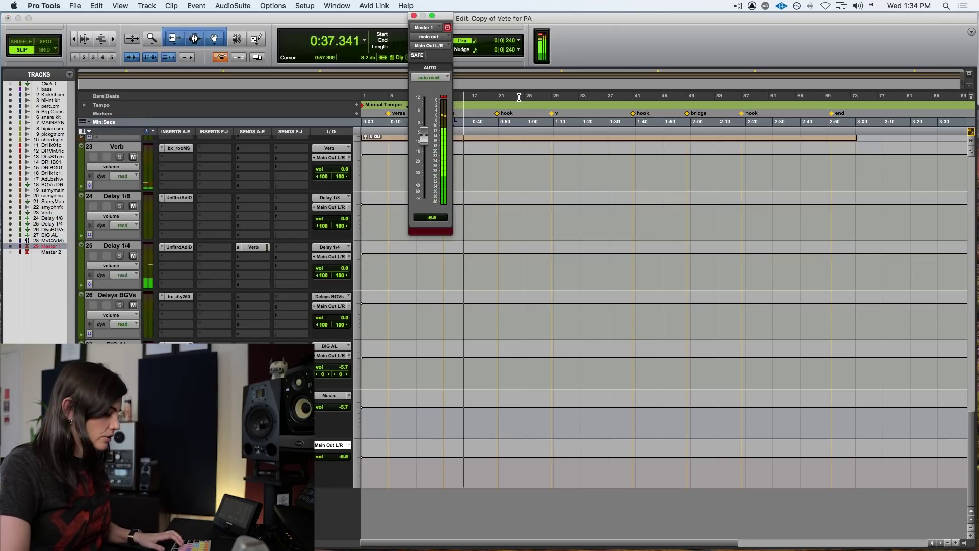
key(space)
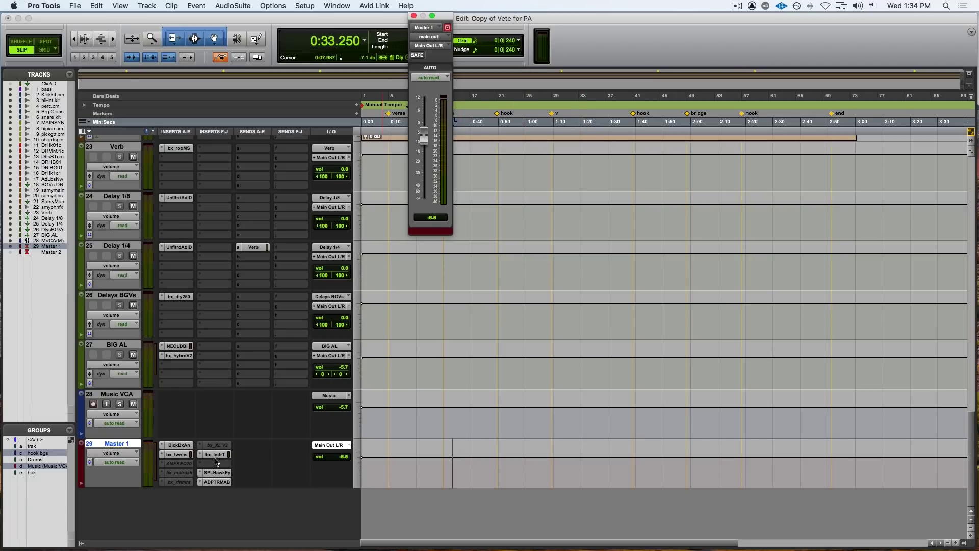
click(330, 449)
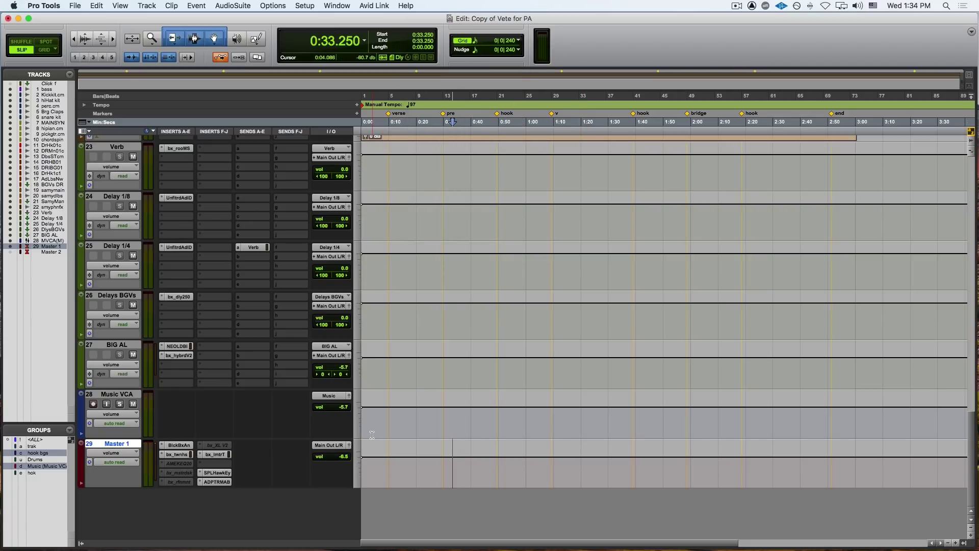
Step: Examine the SPL De-Esser Dual-Band settings on the Samy Main bus and close the plug-in
scroll(371, 433, up, 5)
click(174, 317)
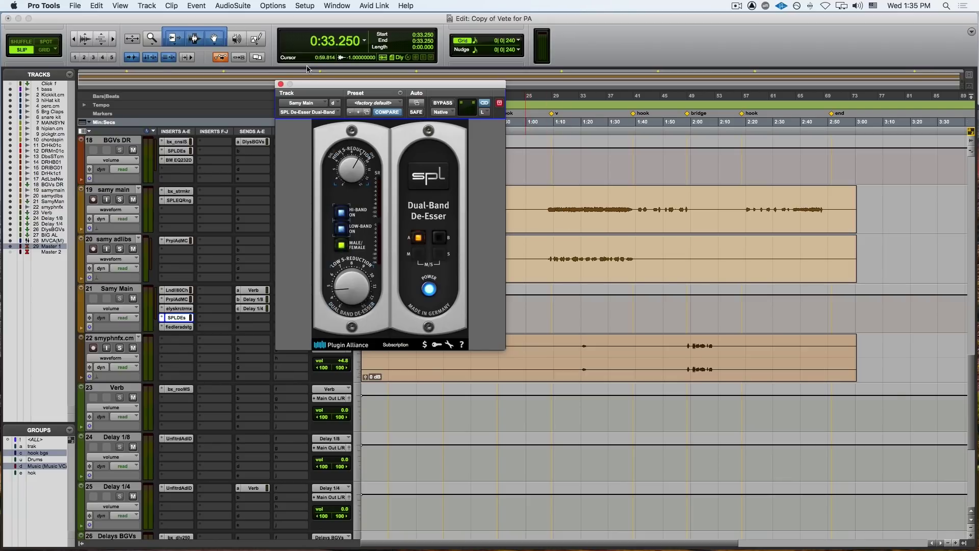
click(280, 85)
Step: Examine the fiedler audio stage settings with the Vocal stereo maker preset on the Samy Main bus and close the plug-in
click(190, 328)
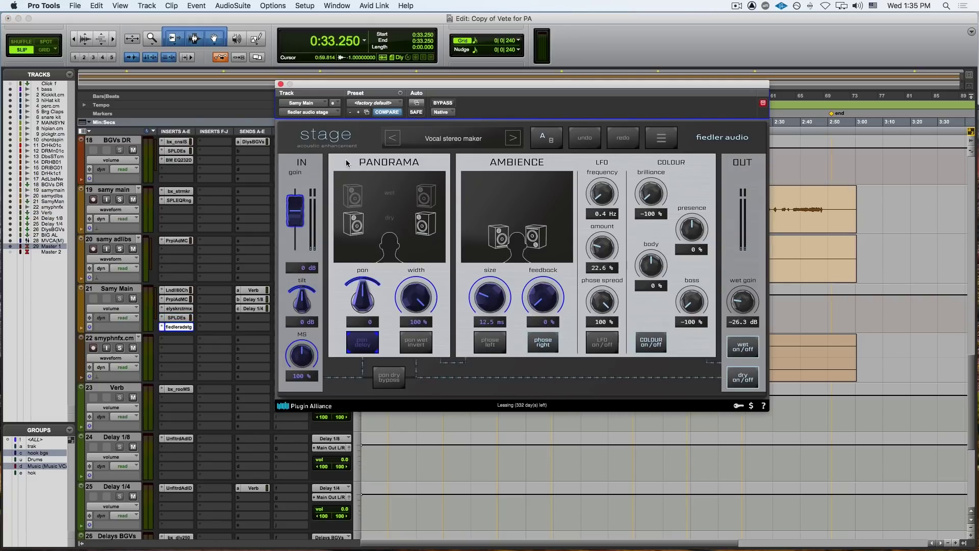
click(281, 85)
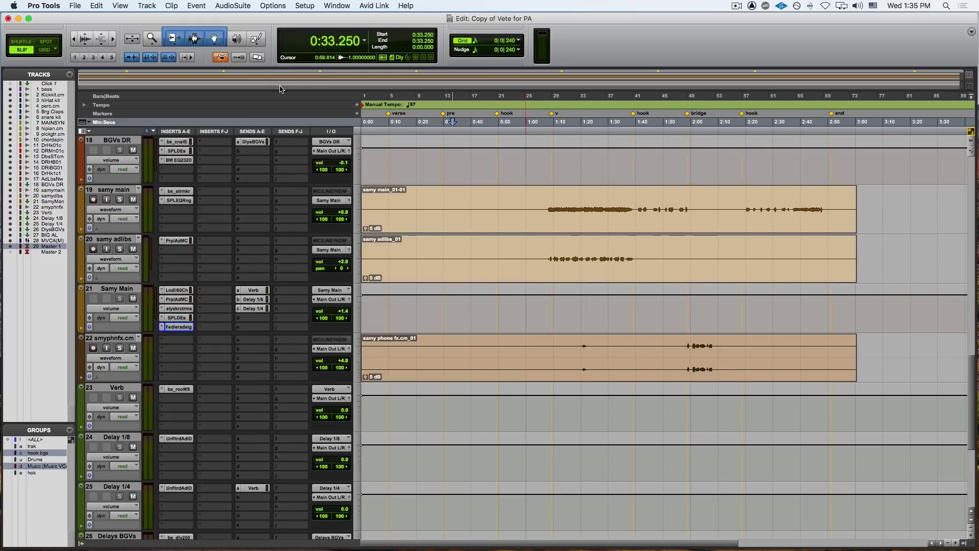
click(171, 329)
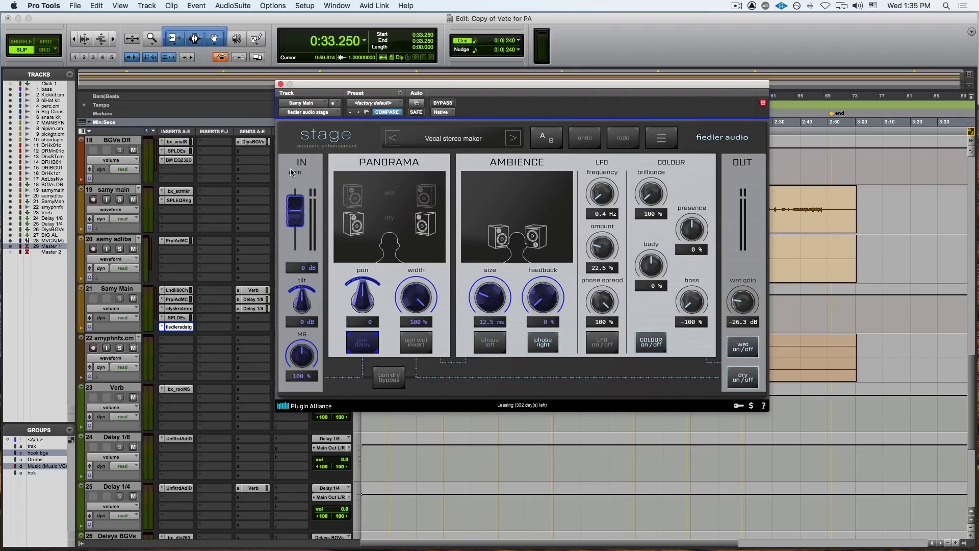
click(280, 85)
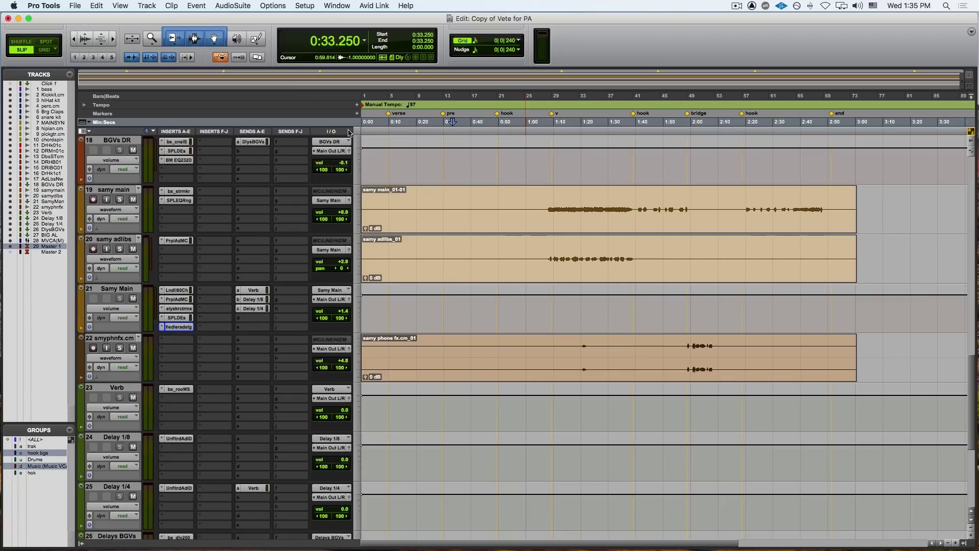
Step: Play the samy main verse soloed from 1:11.517 and compare fiedler audio stage bypassed and active on its bus
click(559, 202)
key(space)
click(119, 199)
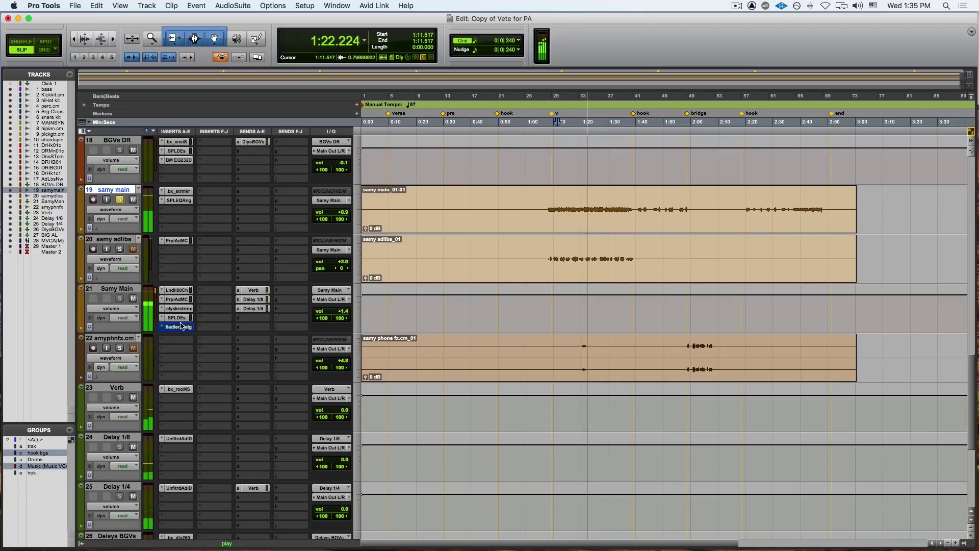
key(space)
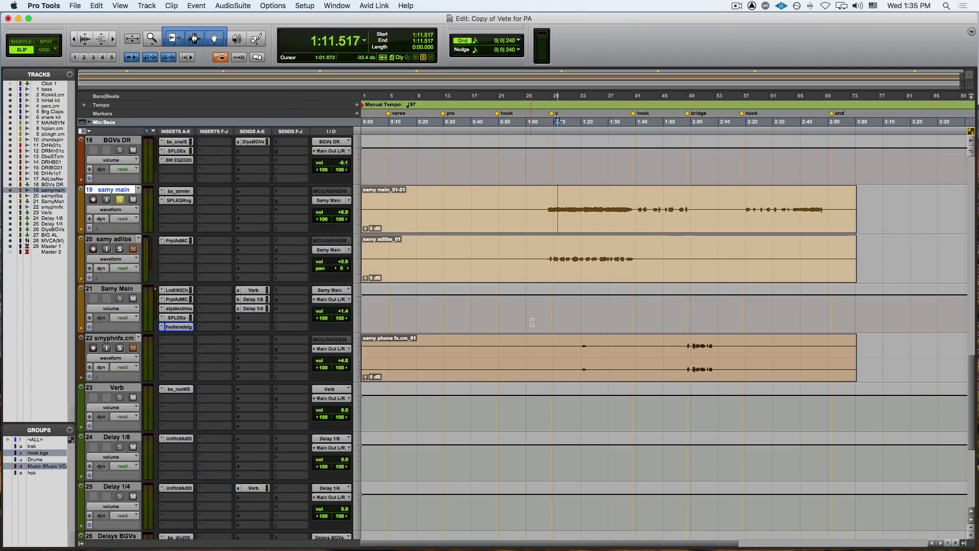
Step: Solo the samy phone fx track and play its phrase at the bridge from 2:01.672
scroll(543, 325, up, 5)
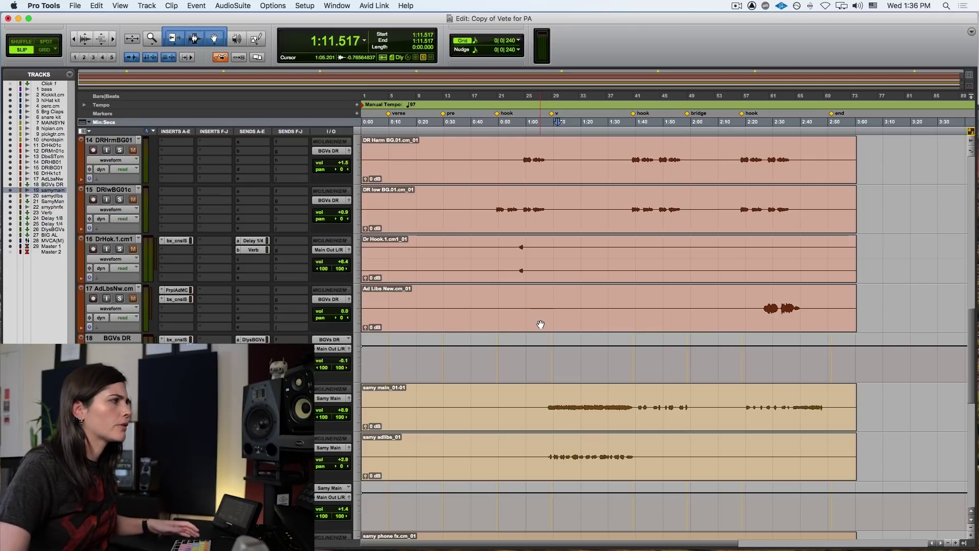
scroll(352, 442, down, 10)
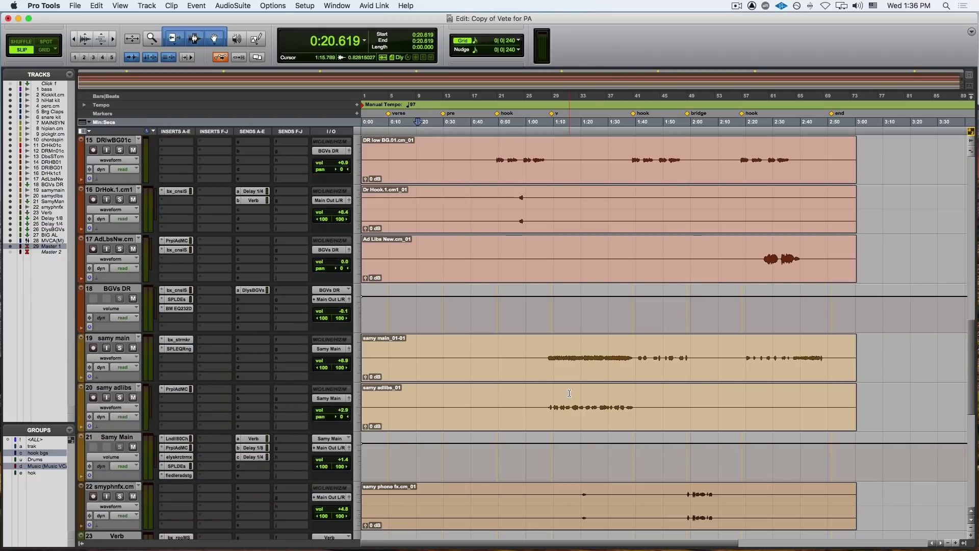
scroll(569, 393, down, 1)
click(119, 447)
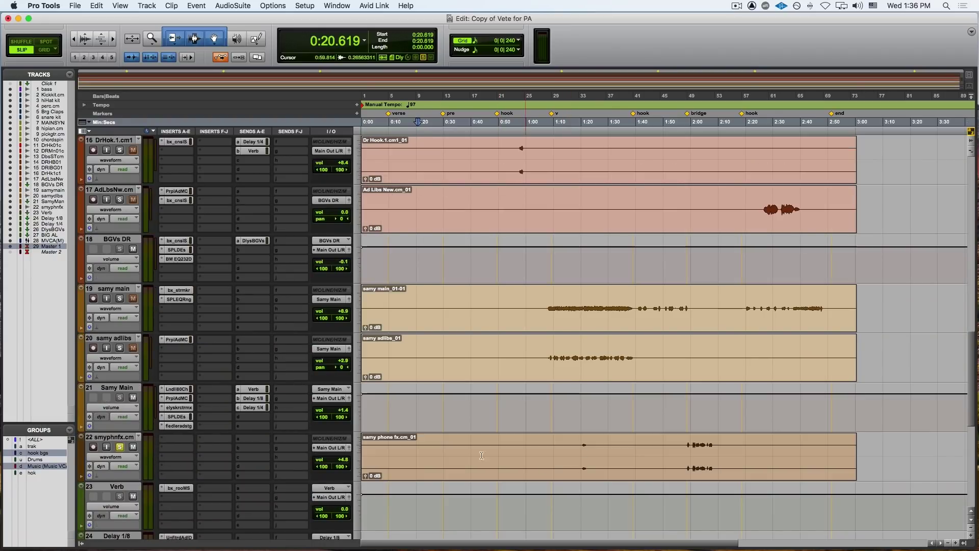
click(694, 444)
key(space)
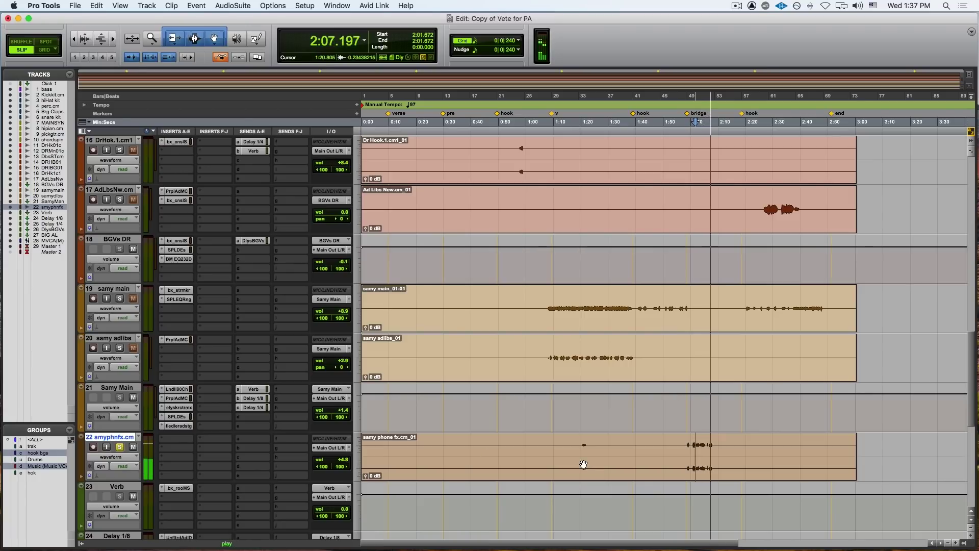
key(space)
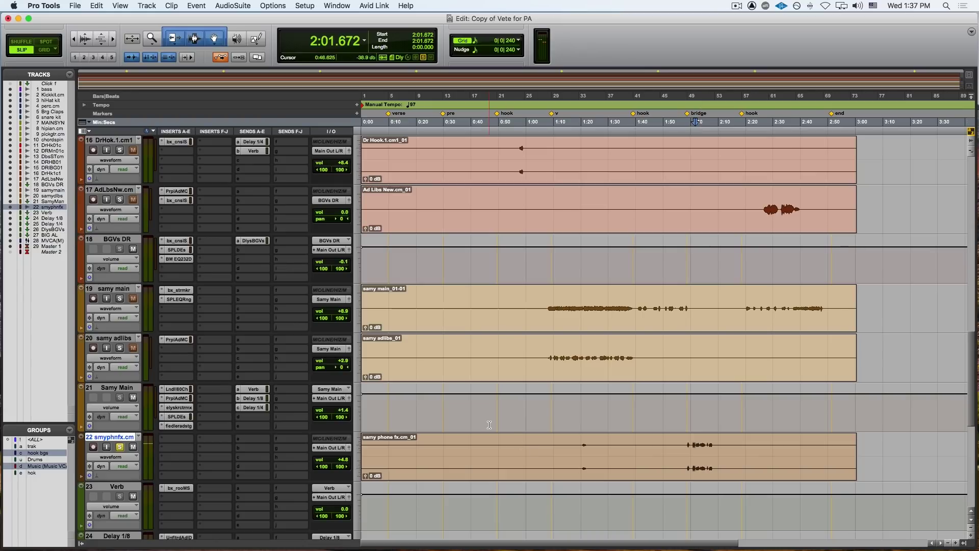
Step: Select the Kick kit passage from 0:29.721 to 0:47.925 in the pre section and play it soloed and in the full mix
scroll(489, 424, down, 1)
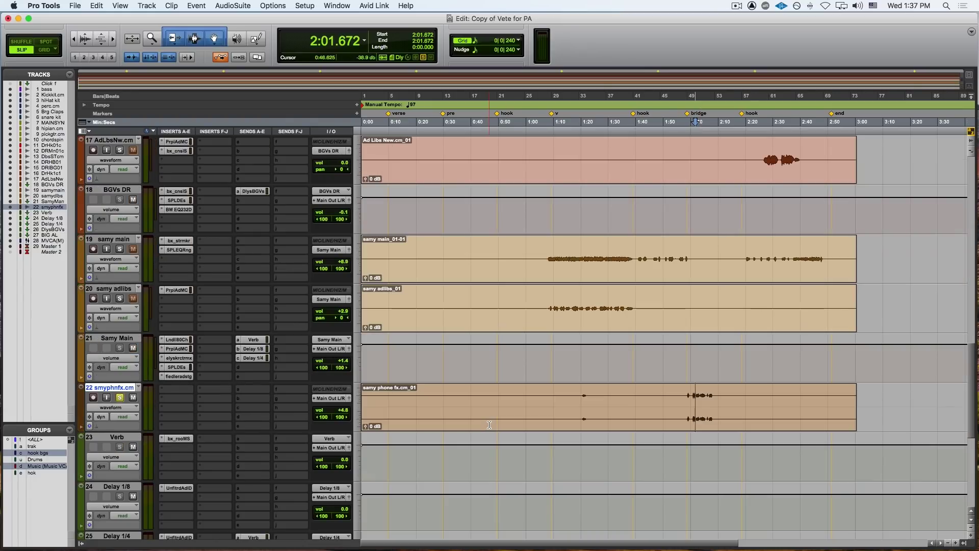
scroll(489, 425, down, 2)
scroll(489, 425, down, 4)
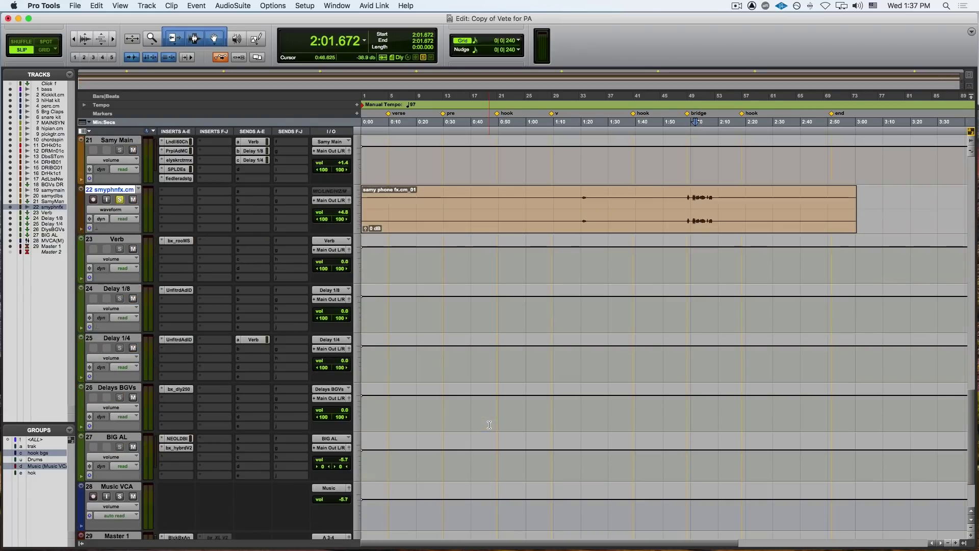
scroll(489, 424, up, 4)
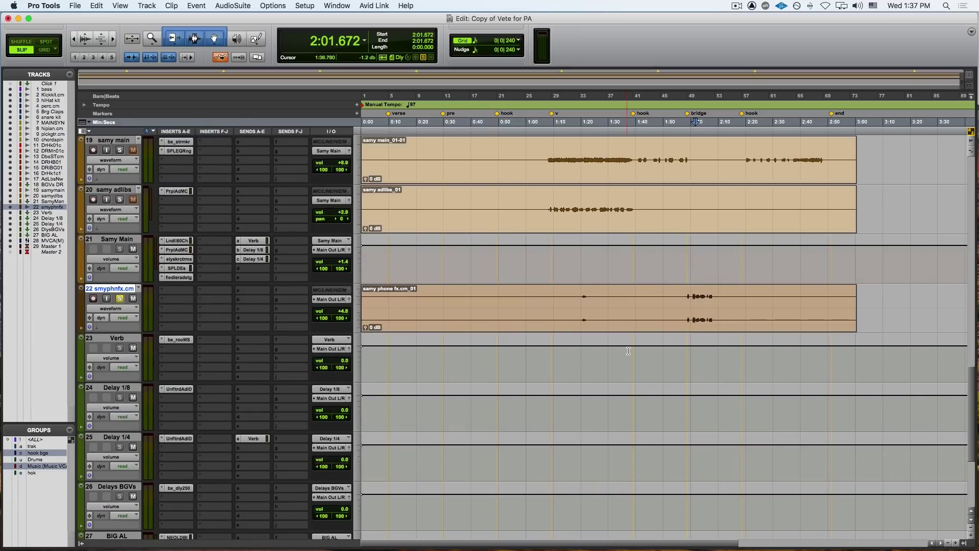
scroll(629, 351, down, 2)
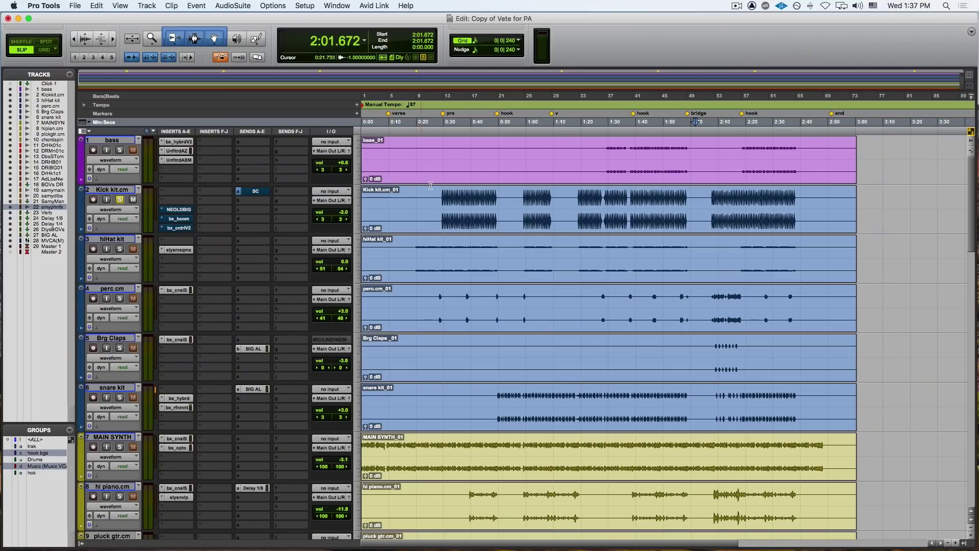
drag(442, 196, 488, 198)
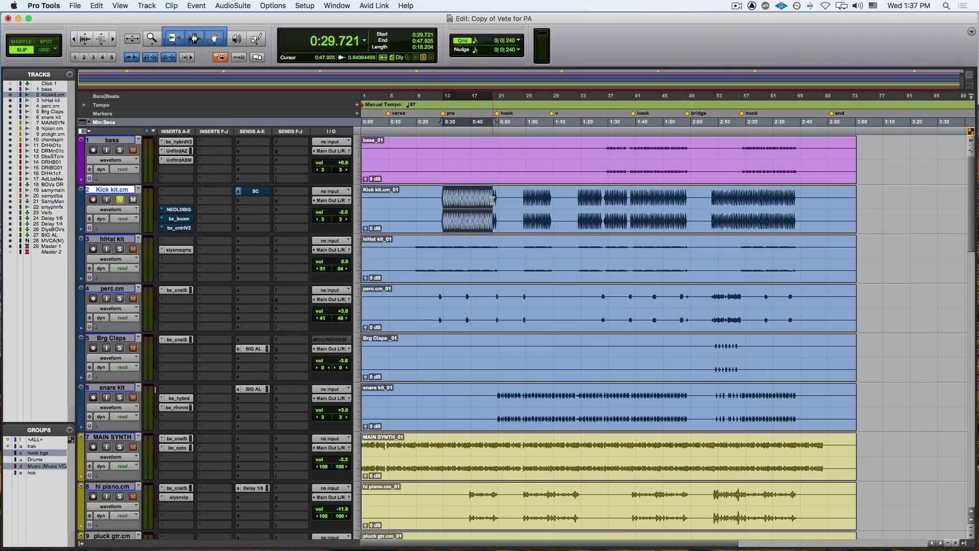
key(shift+s)
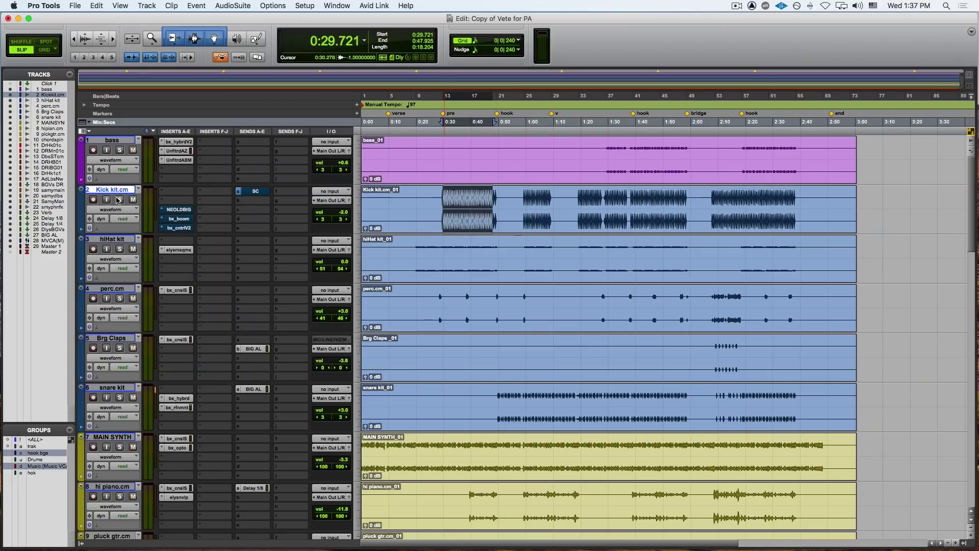
key(space)
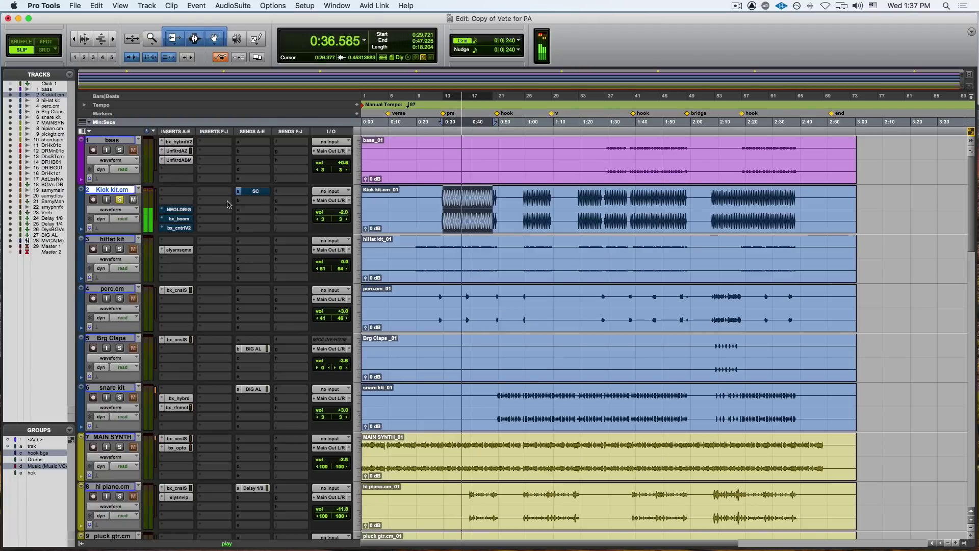
key(space)
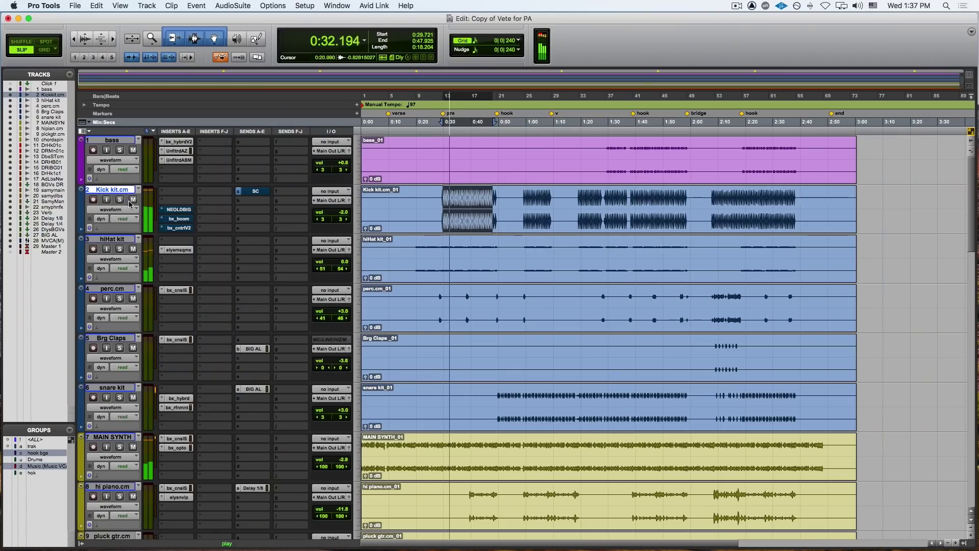
key(space)
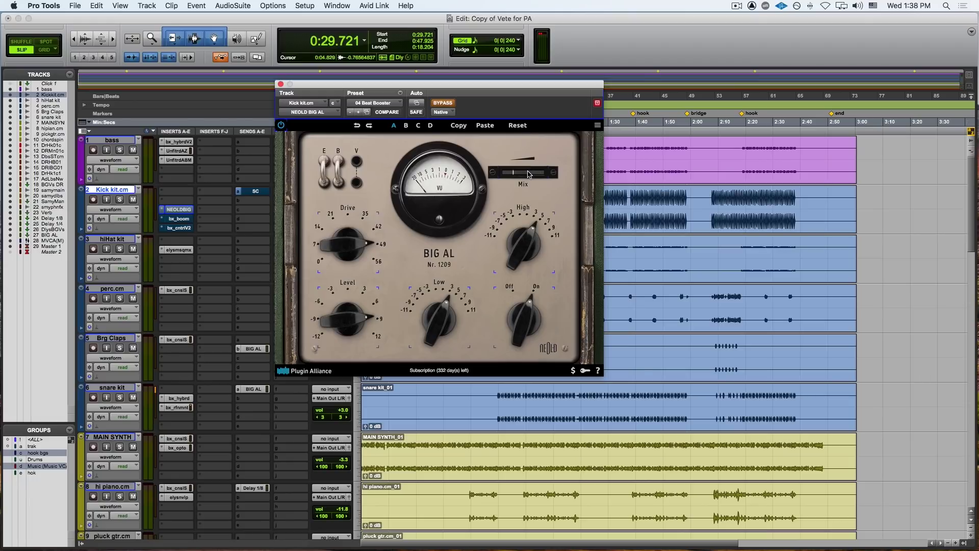
Step: Activate NEOLD BIG AL on the Kick kit track, audition it against bypass during playback, and set its Mix to 22.6 %
super+click(188, 212)
key(space)
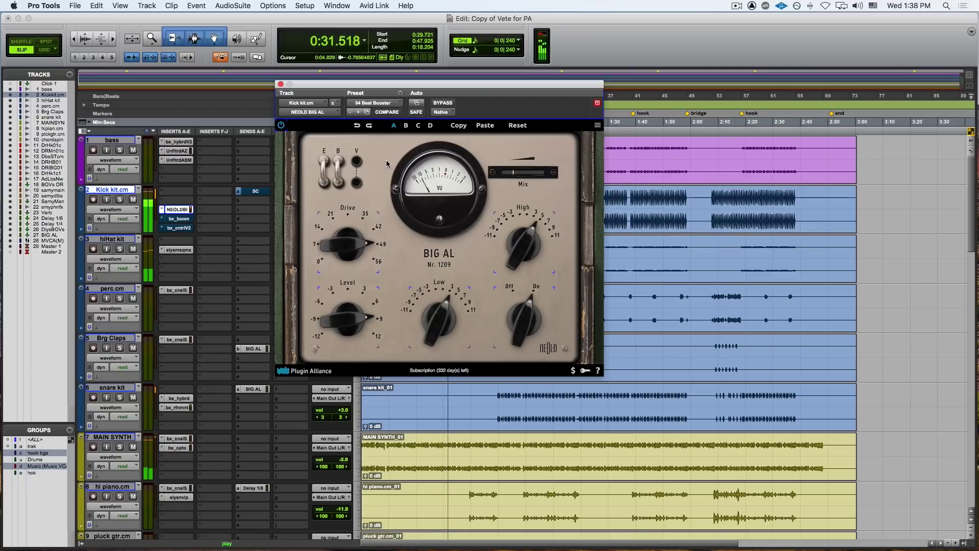
click(450, 103)
click(451, 103)
mouse_move(541, 175)
drag(540, 176, 510, 175)
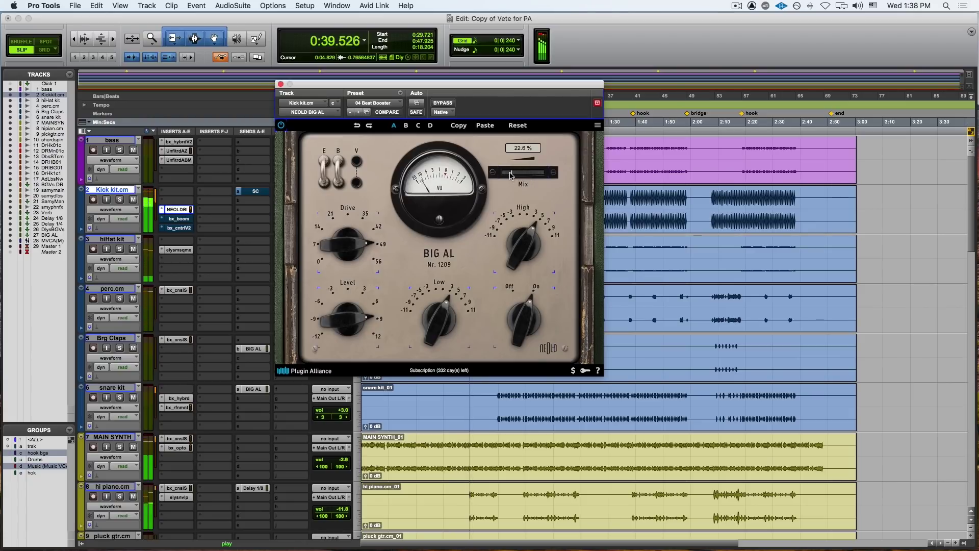
Step: Close NEOLD BIG AL, activate bx_boom on the Kick kit track, and compare it with bypass during playback of the pre section
key(space)
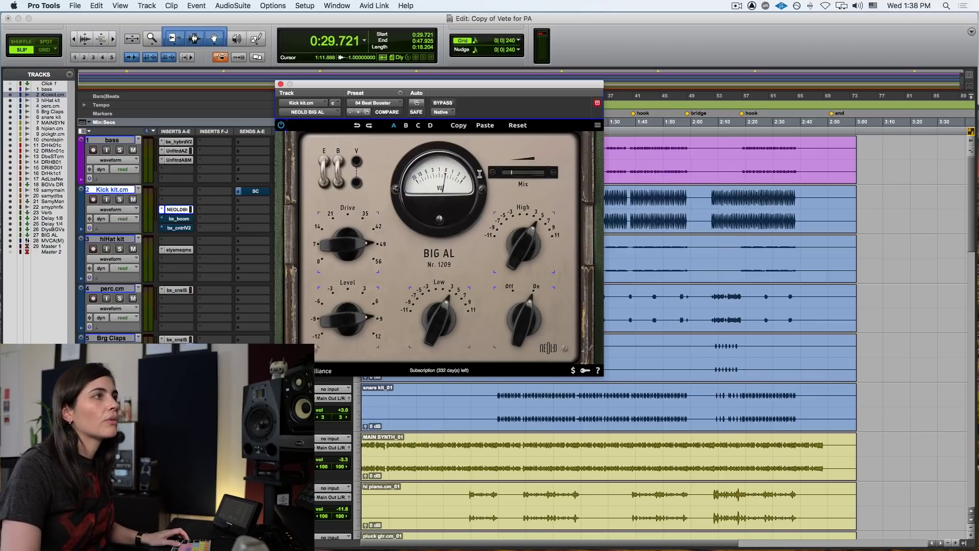
click(281, 84)
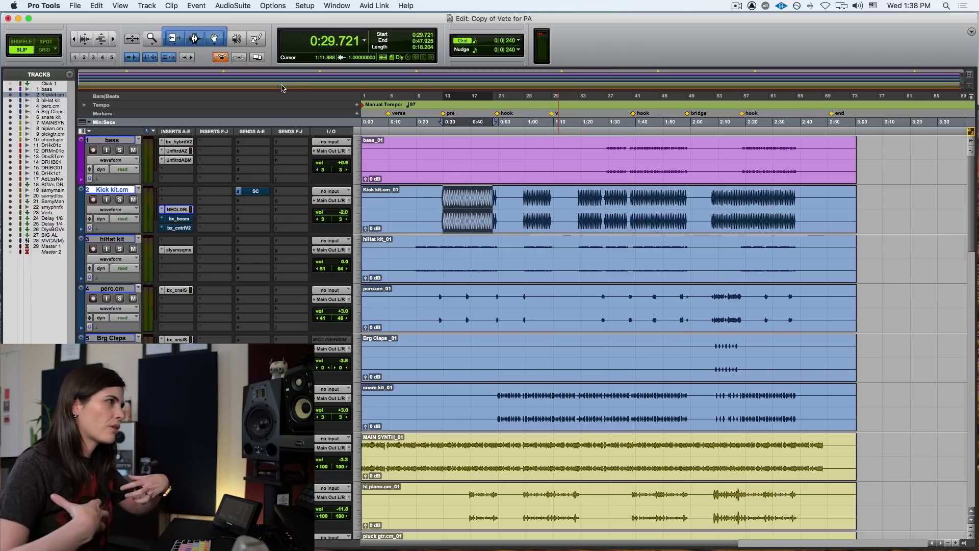
click(179, 218)
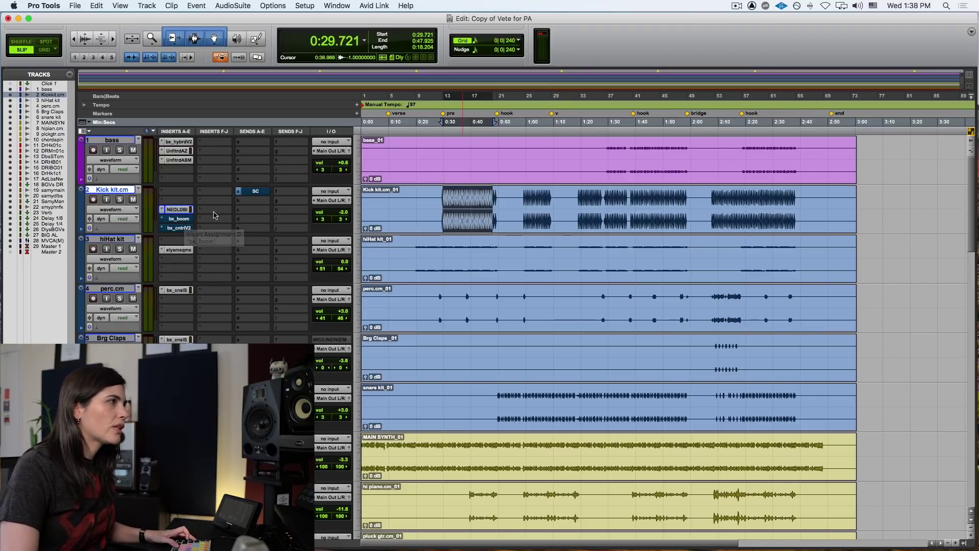
drag(431, 84, 537, 269)
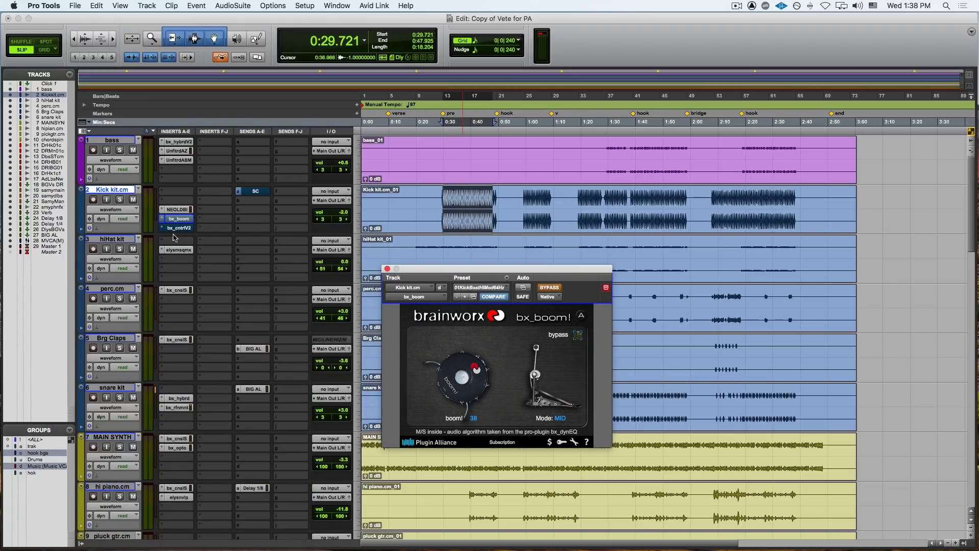
super+click(180, 219)
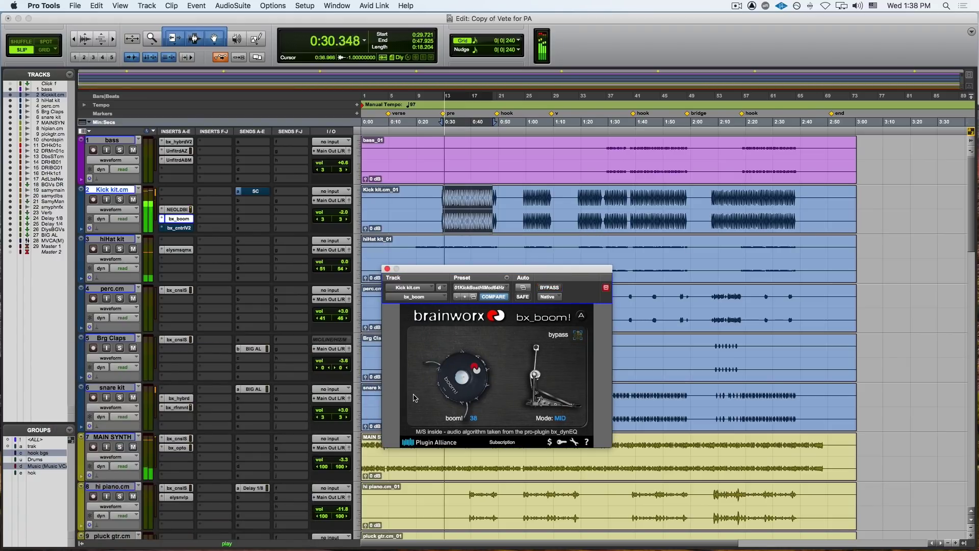
click(548, 288)
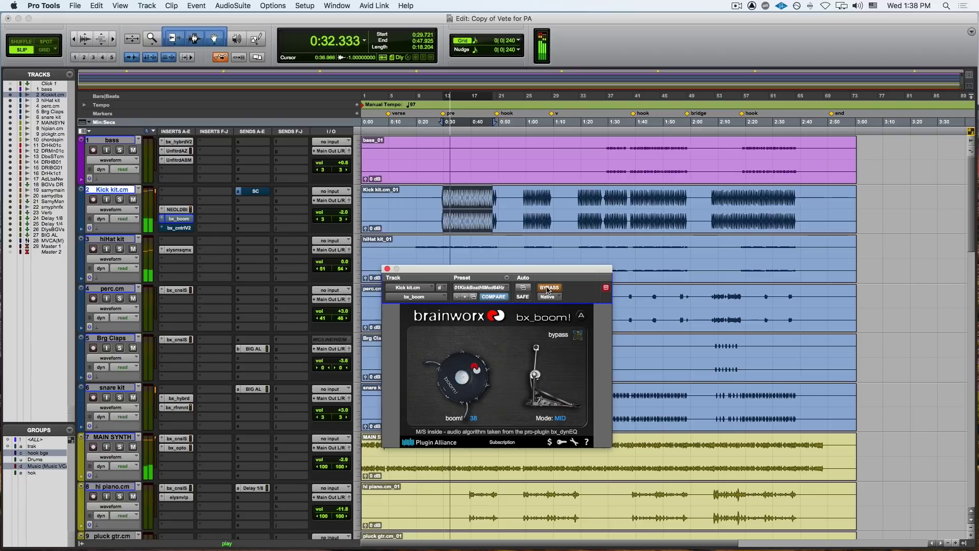
click(548, 288)
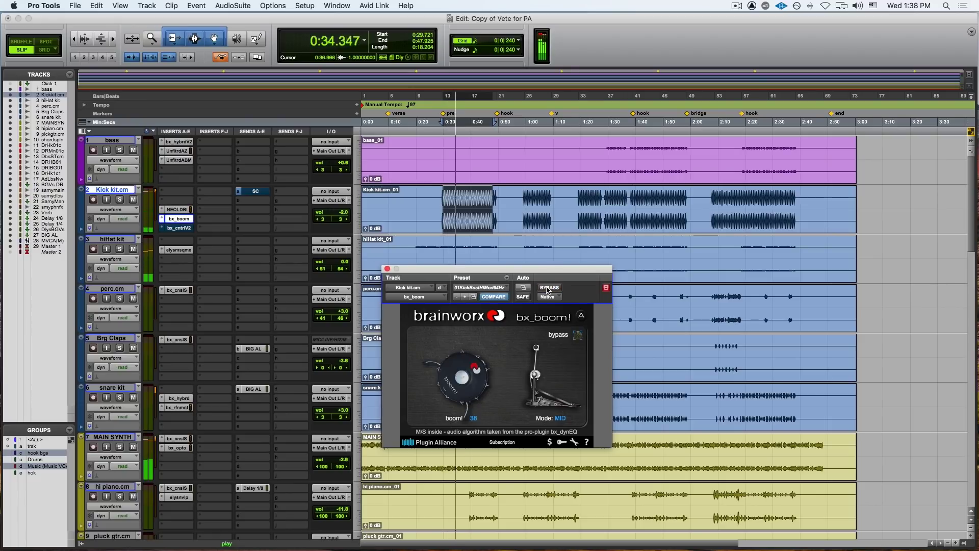
key(space)
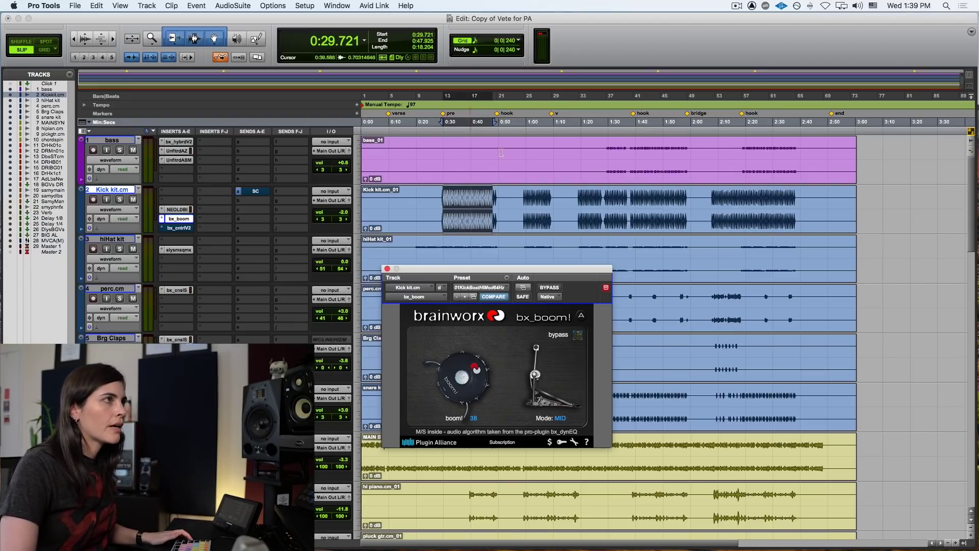
Step: Activate bx_control V2 on the Kick kit track and compare it with bypass during playback
click(188, 229)
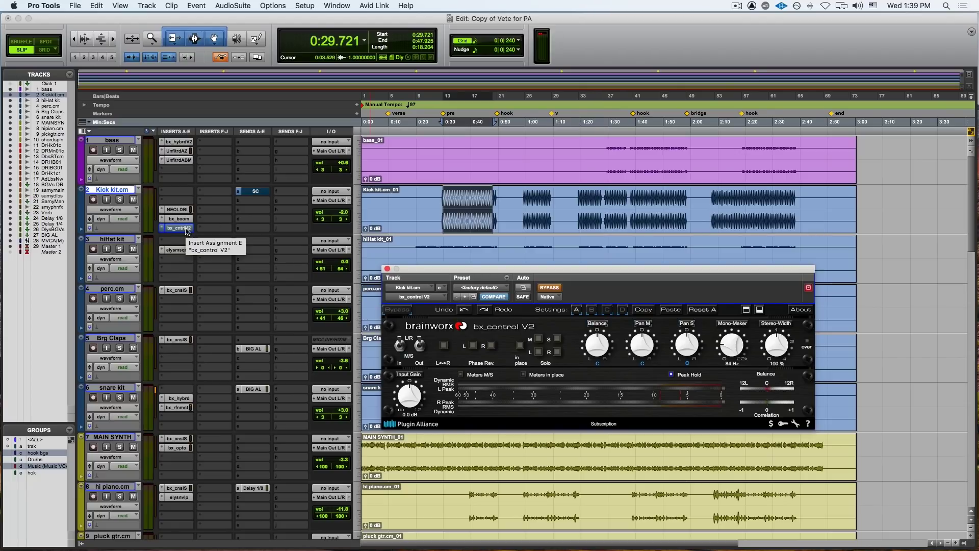
key(space)
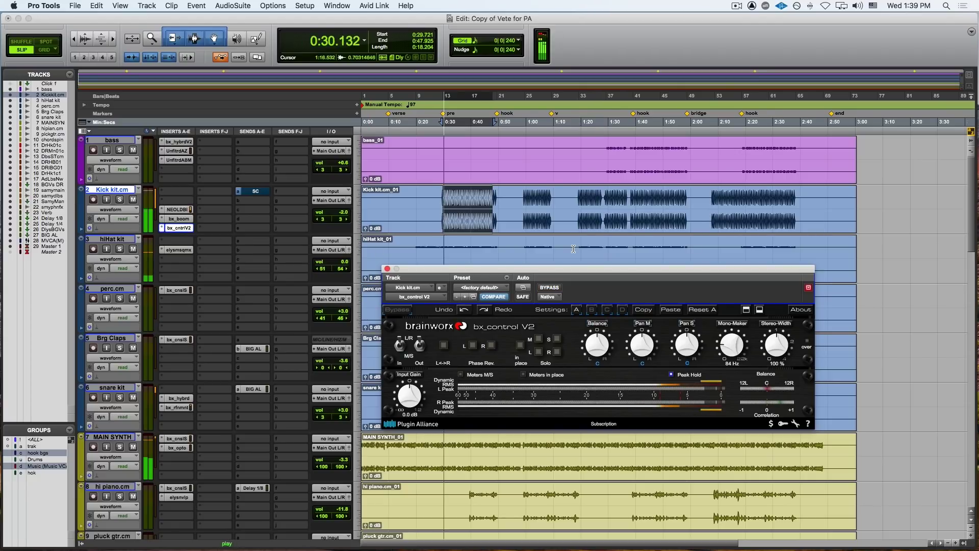
click(551, 288)
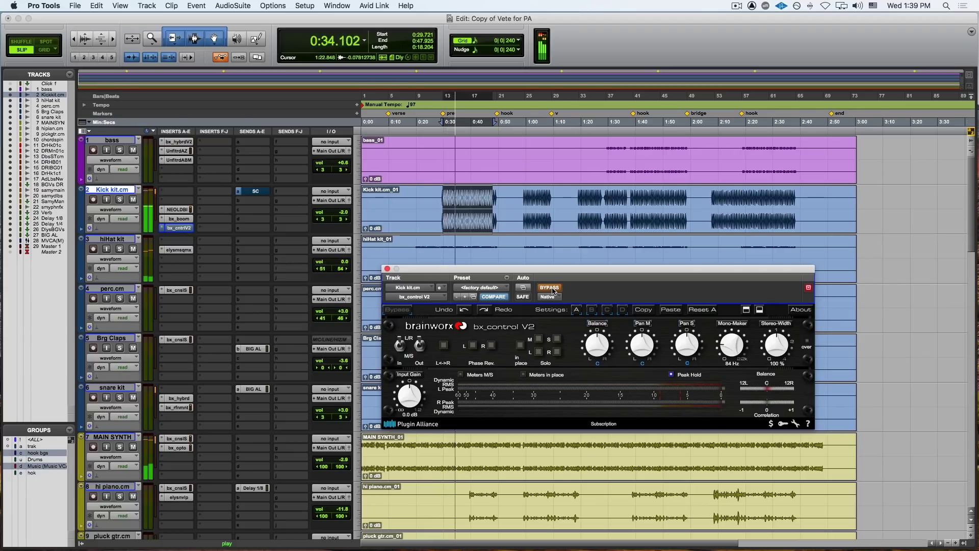
click(550, 288)
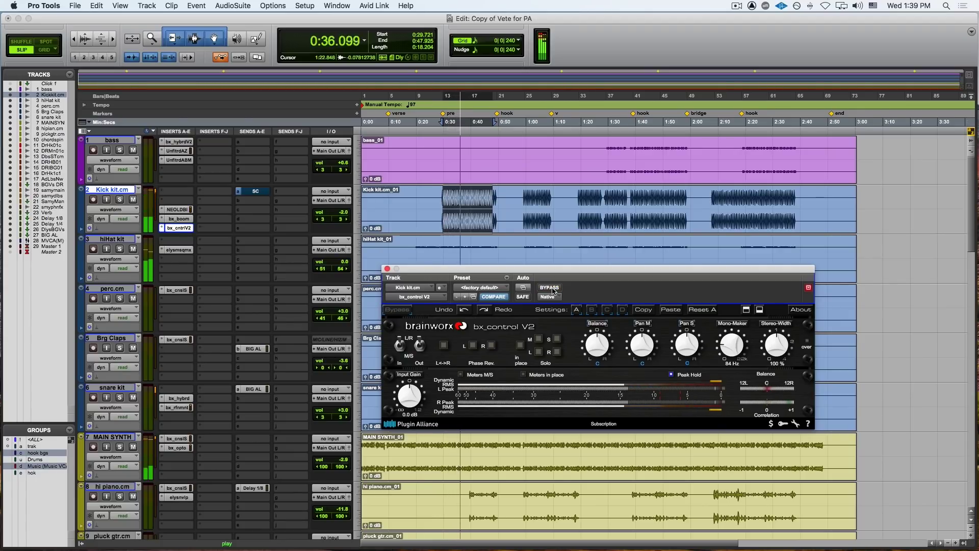
key(space)
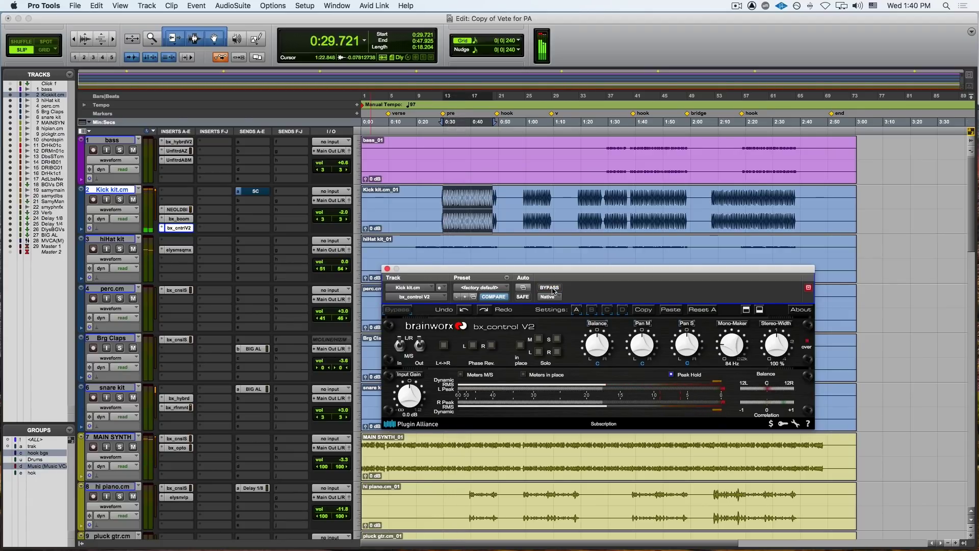
click(387, 269)
Step: Play the full mix from 1:42.725 in the second hook
scroll(459, 225, down, 6)
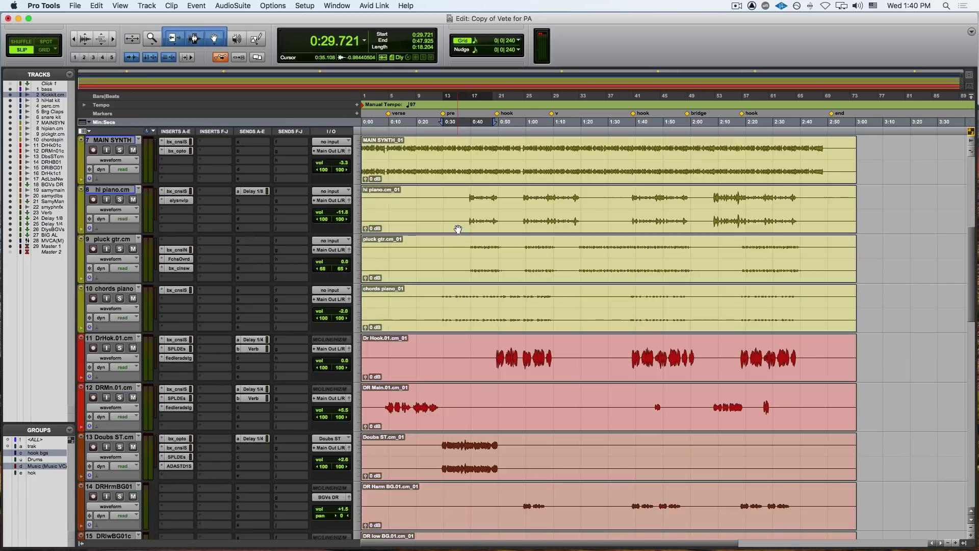
scroll(458, 229, up, 6)
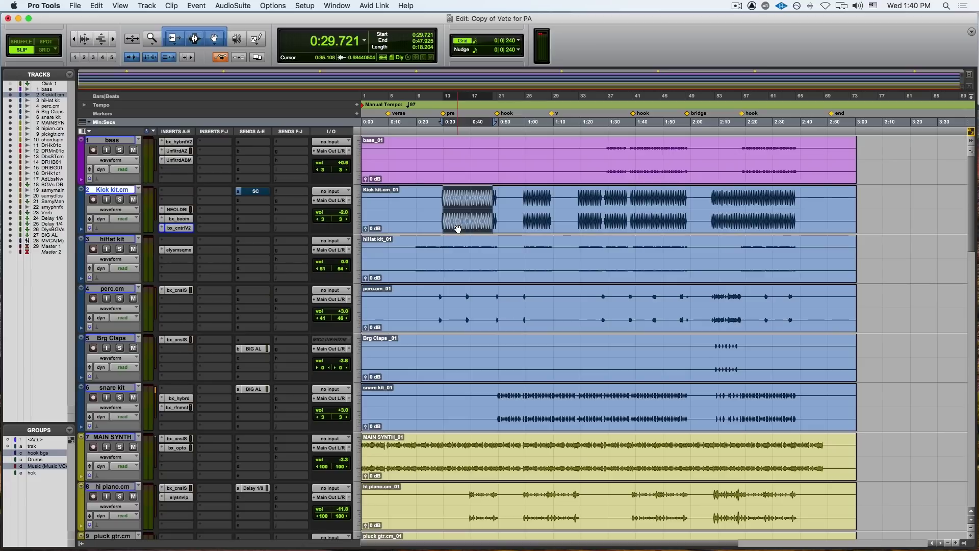
click(643, 202)
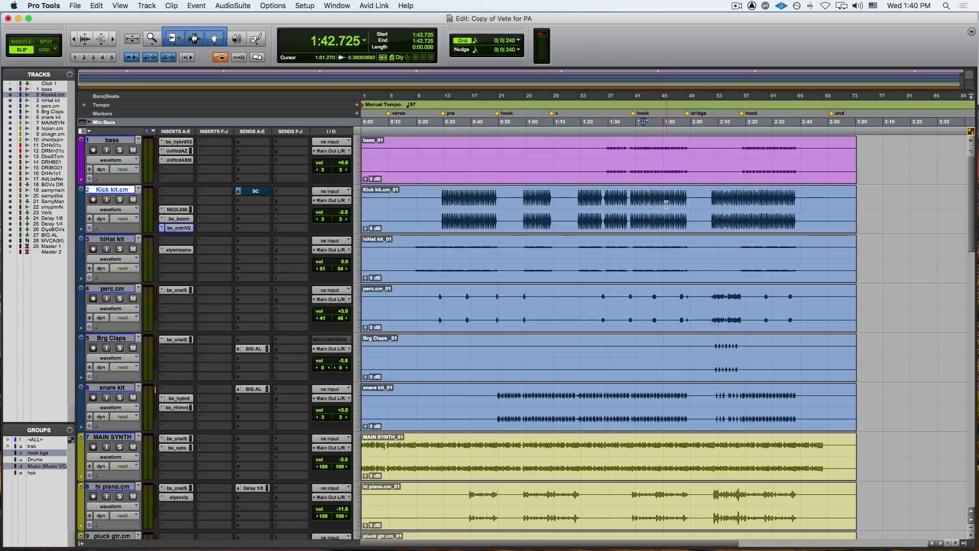
key(space)
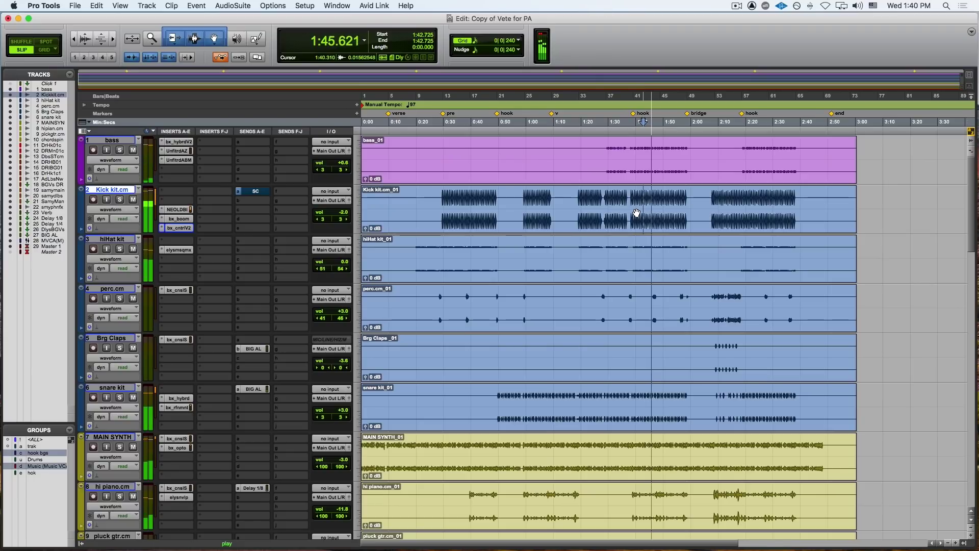
key(space)
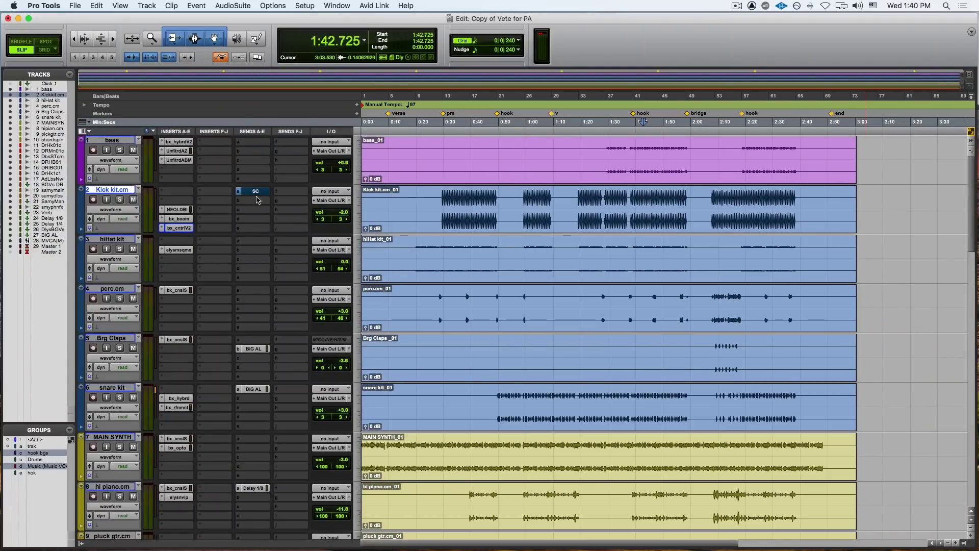
Step: Open the Kick kit track's SC send and unmute it
click(253, 194)
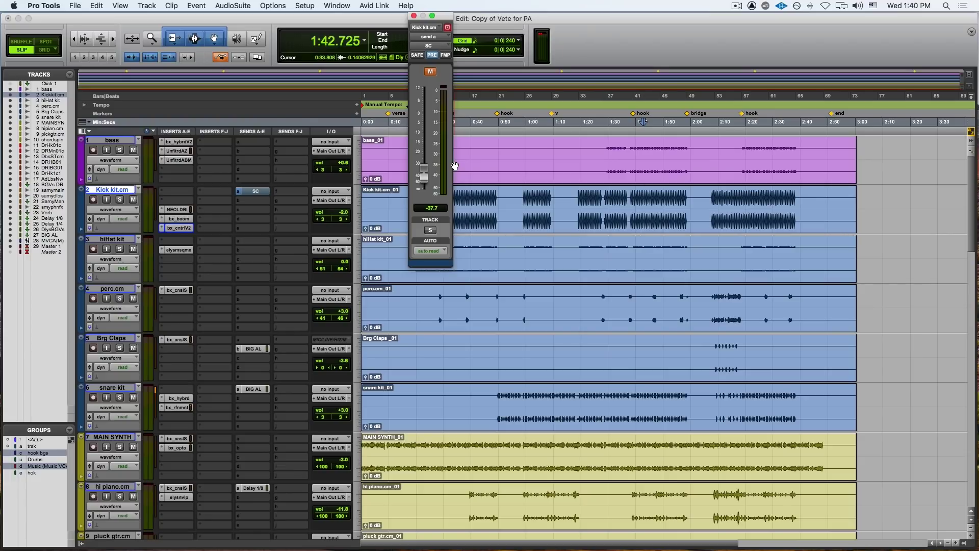
super+click(256, 193)
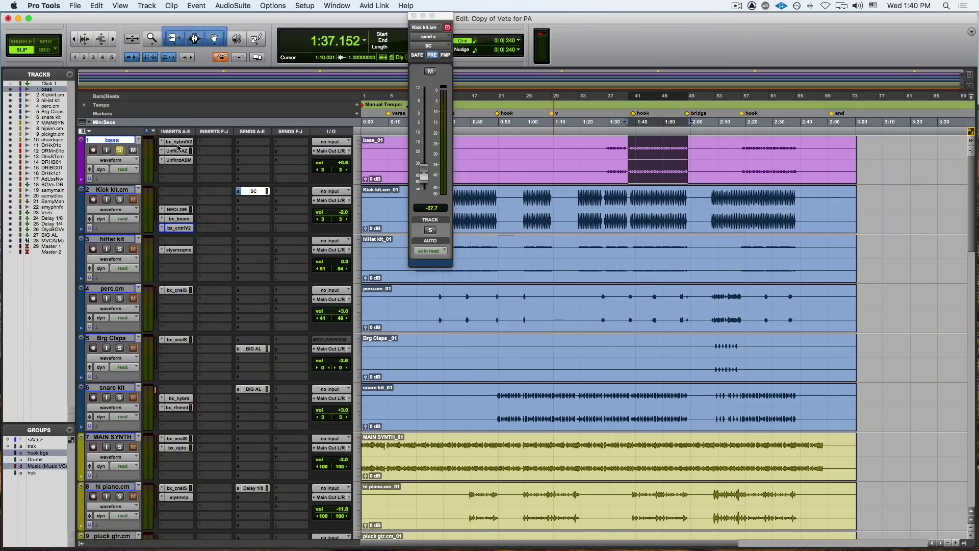
Step: Bypass bx_hybrid V2 and the inserts after it on the soloed bass, play from 1:37.152, and reactivate bx_hybrid V2 during playback
click(178, 142)
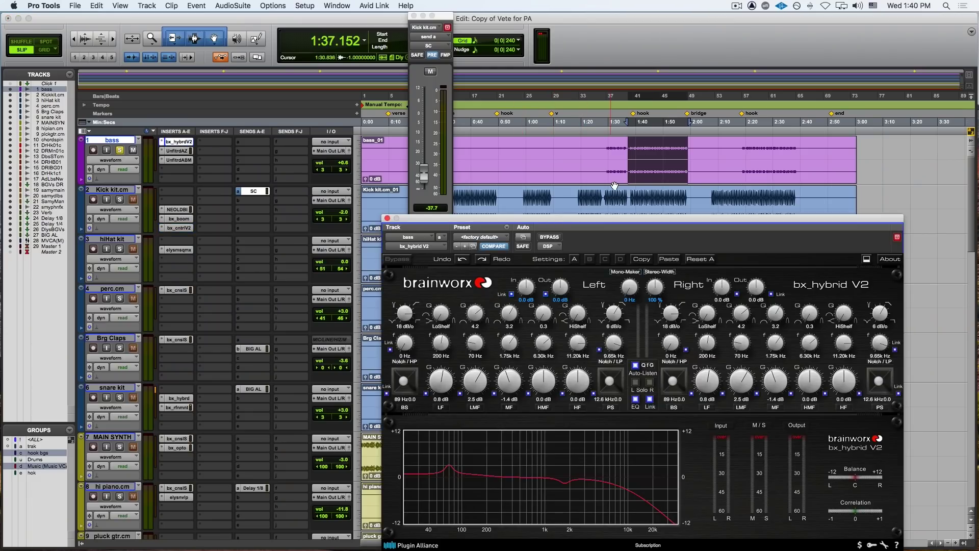
shift+super+click(190, 143)
key(space)
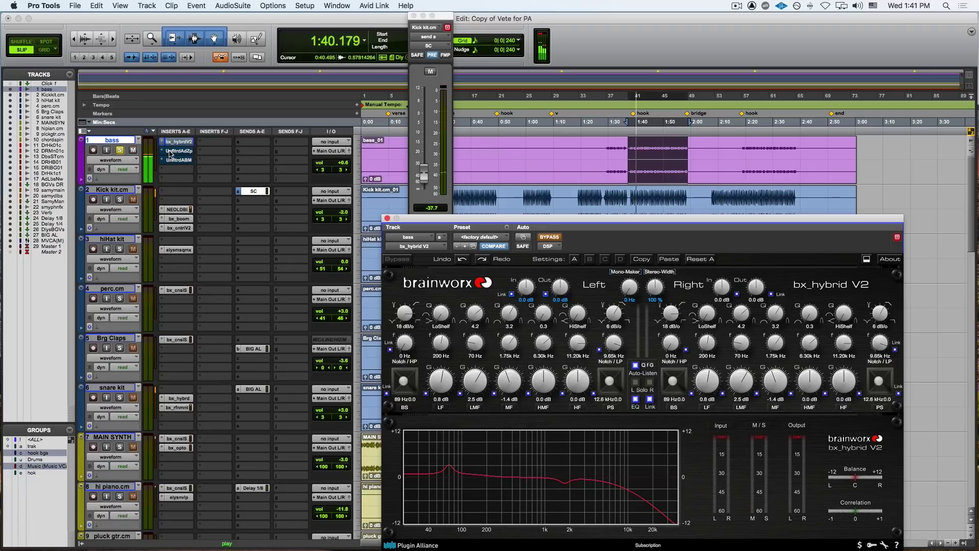
super+click(190, 143)
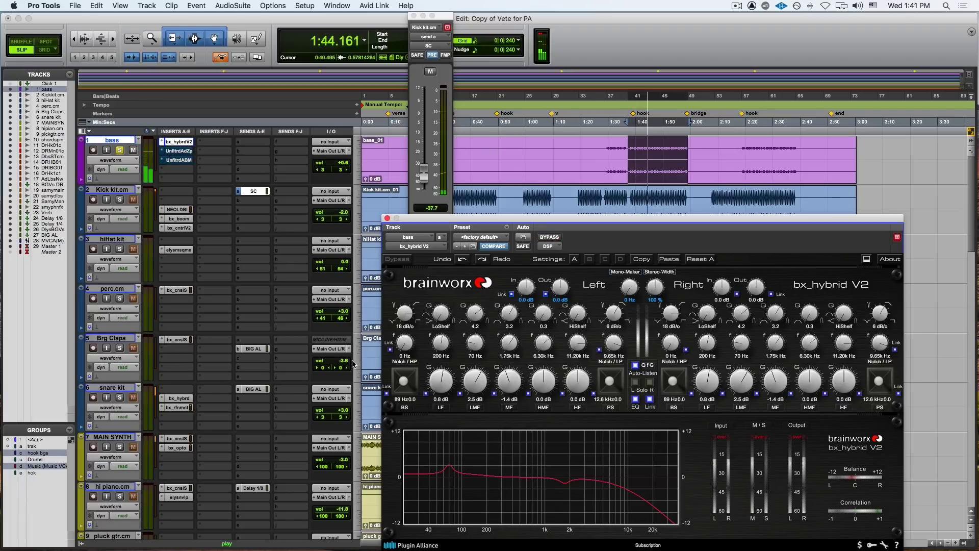
key(space)
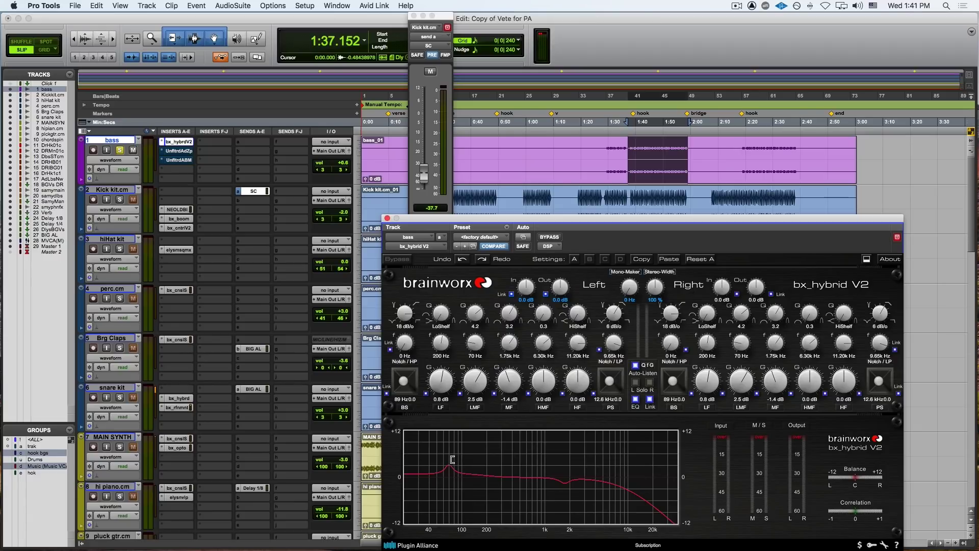
Step: Solo the Kick kit together with the bass and play both from 1:37.152
click(122, 201)
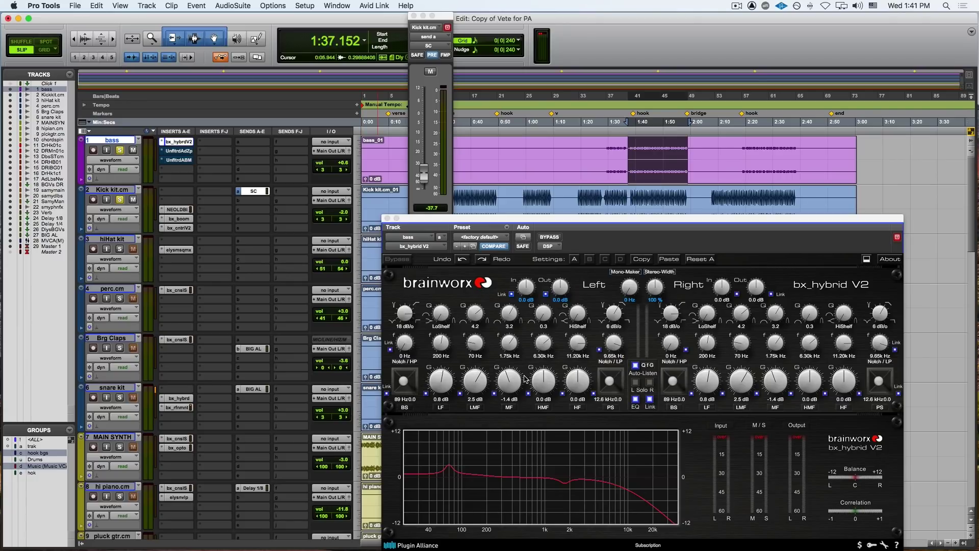
key(space)
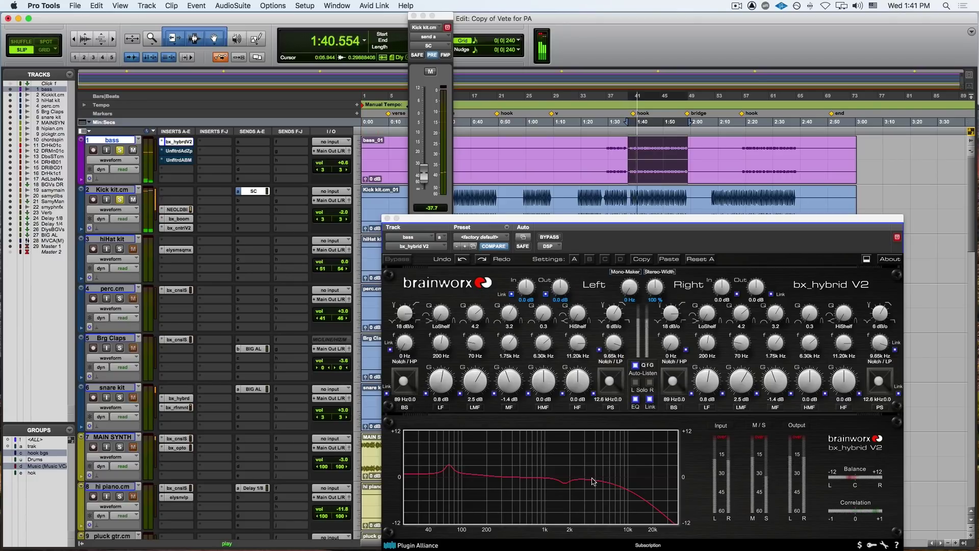
key(space)
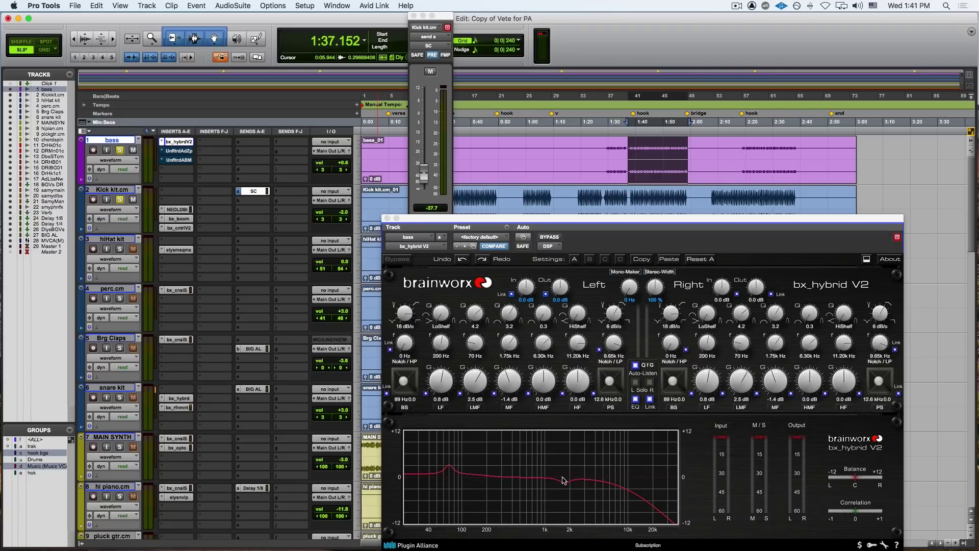
Step: Close bx_hybrid V2, and open and activate Unfiltered Audio Zip on the bass track
click(387, 218)
click(179, 152)
super+click(179, 153)
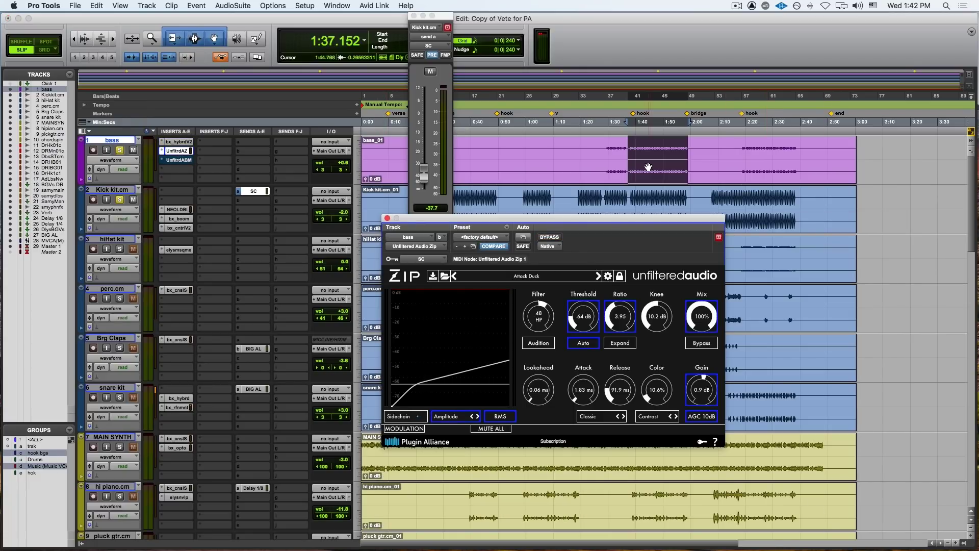
Step: Select the bass passage in the second hook from 1:38.824 and play it with the kick, comparing Zip active and bypassed
drag(632, 152, 682, 159)
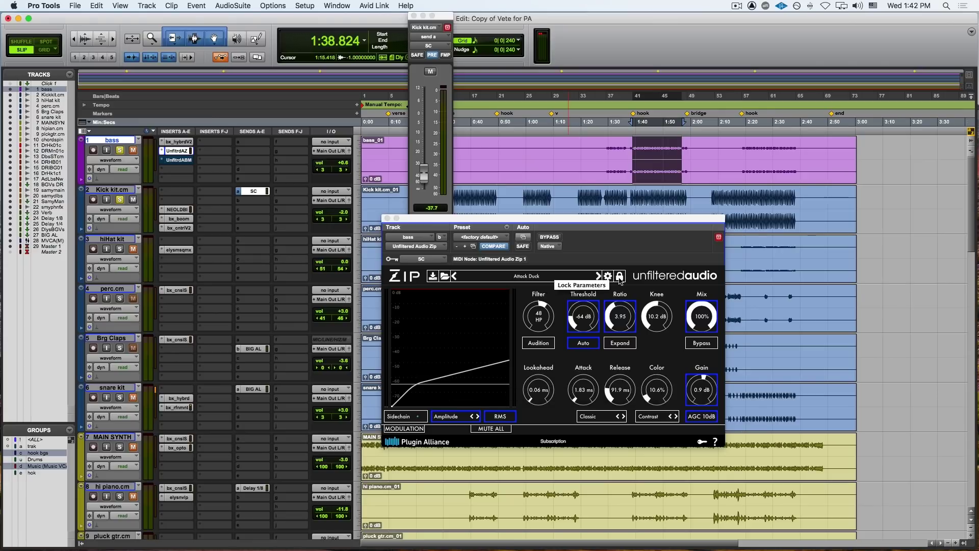
key(space)
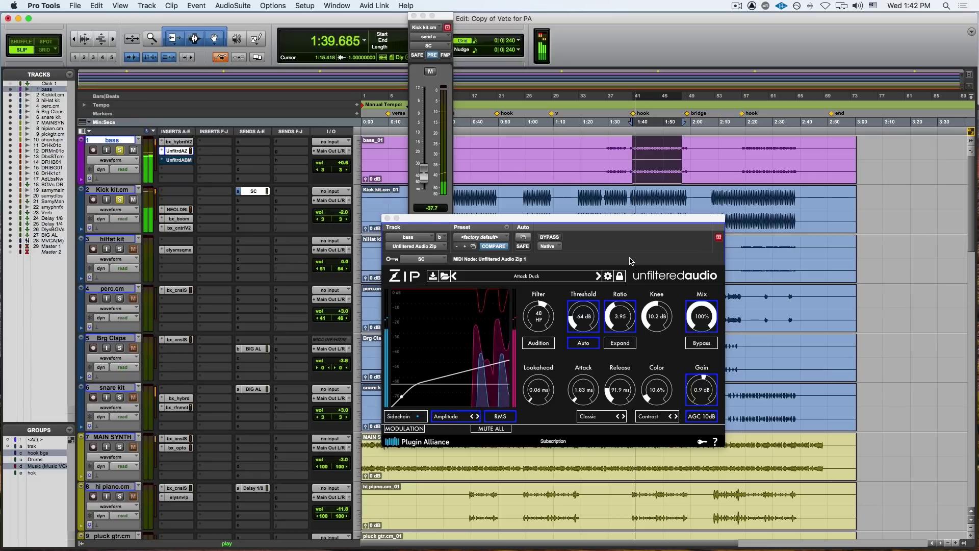
click(555, 238)
click(550, 237)
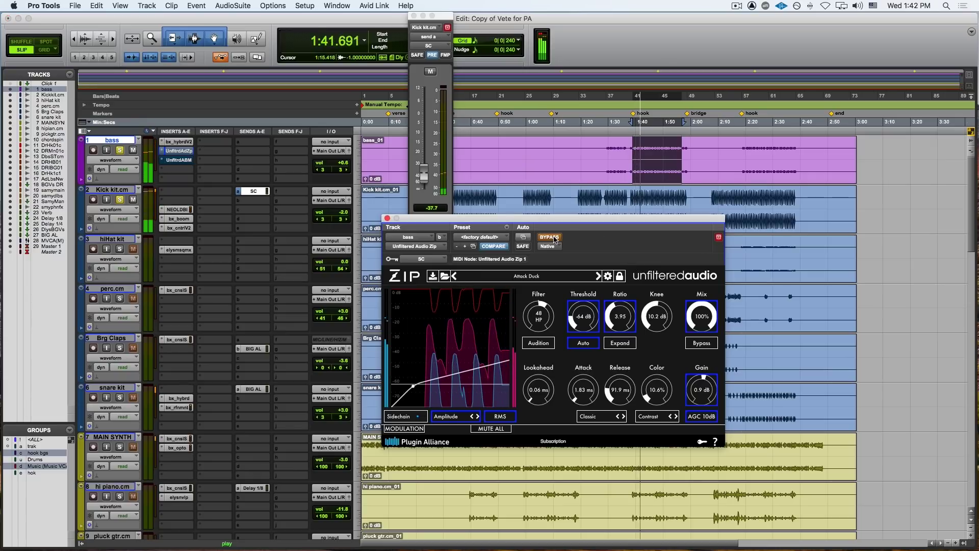
click(555, 238)
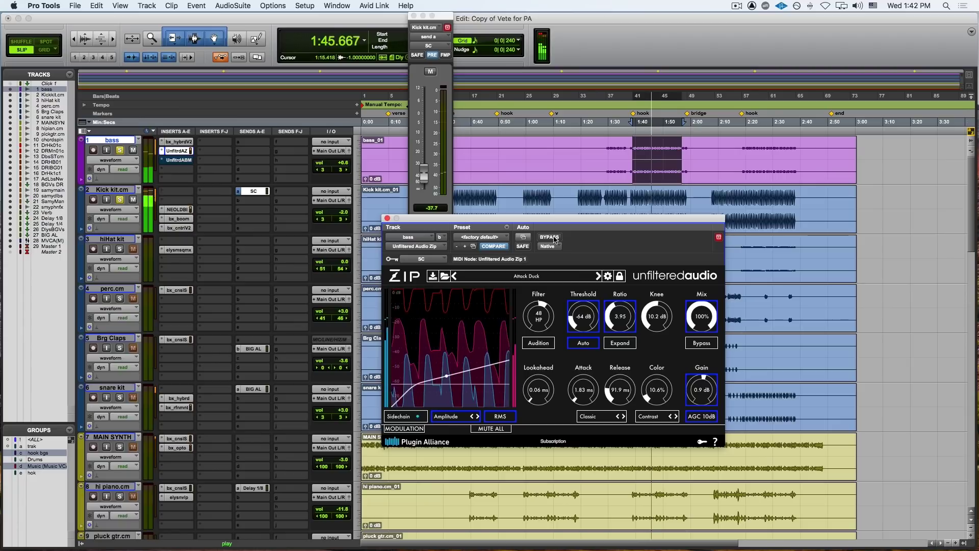
key(space)
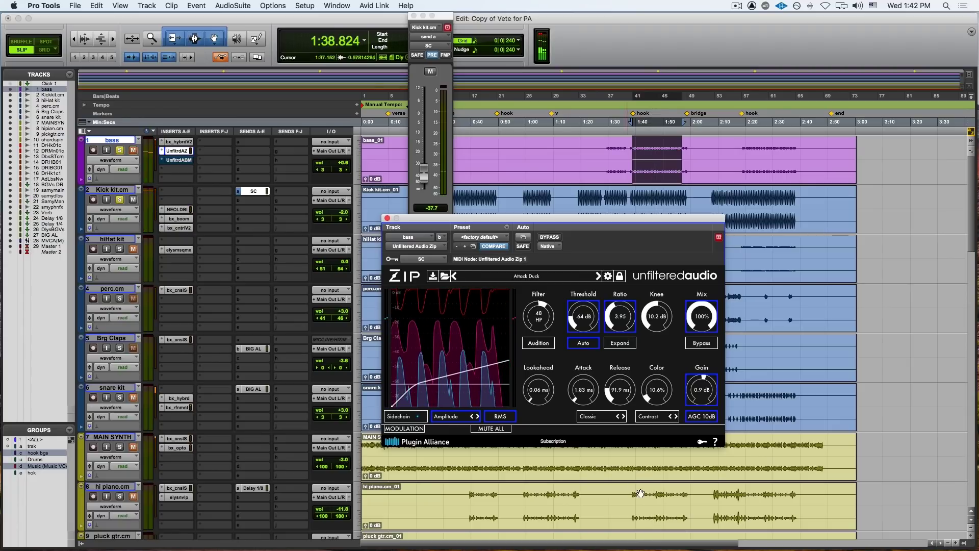
mouse_move(606, 376)
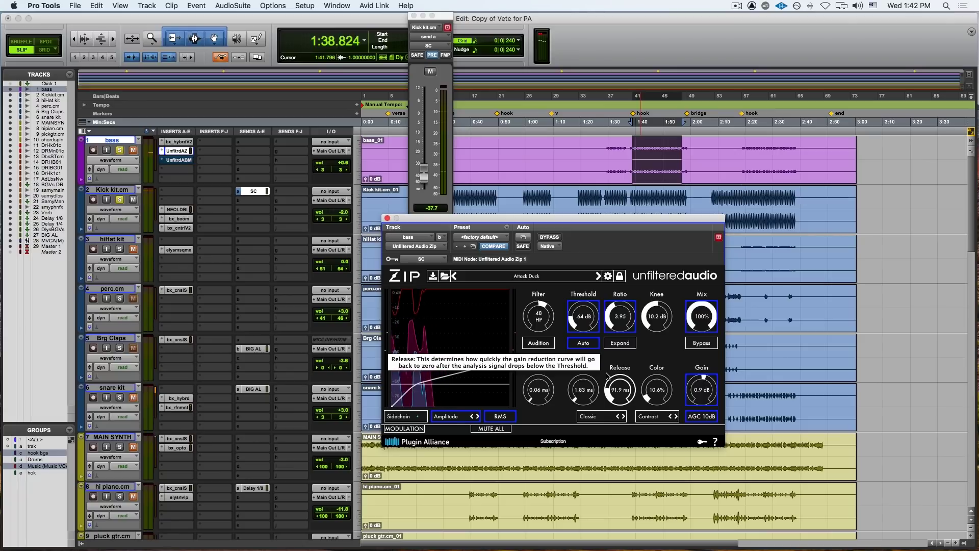
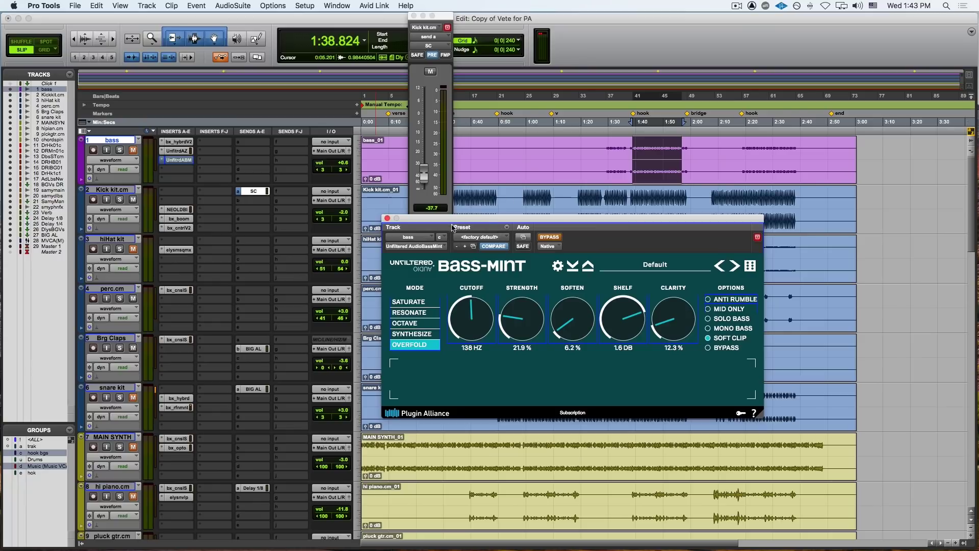
Step: Play the hook from 1:38.824, comparing Bass-Mint on the bass active and bypassed, then leave it active and close it
key(space)
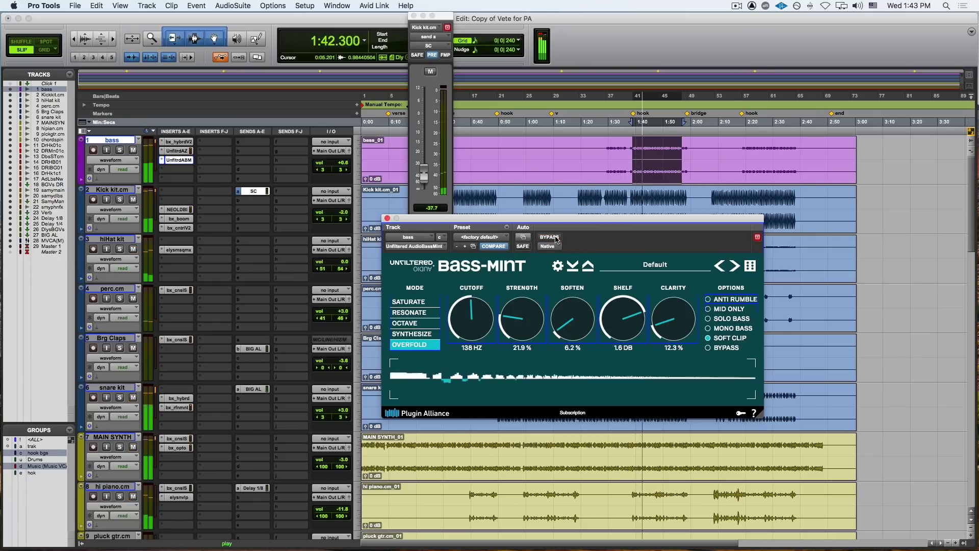
click(556, 239)
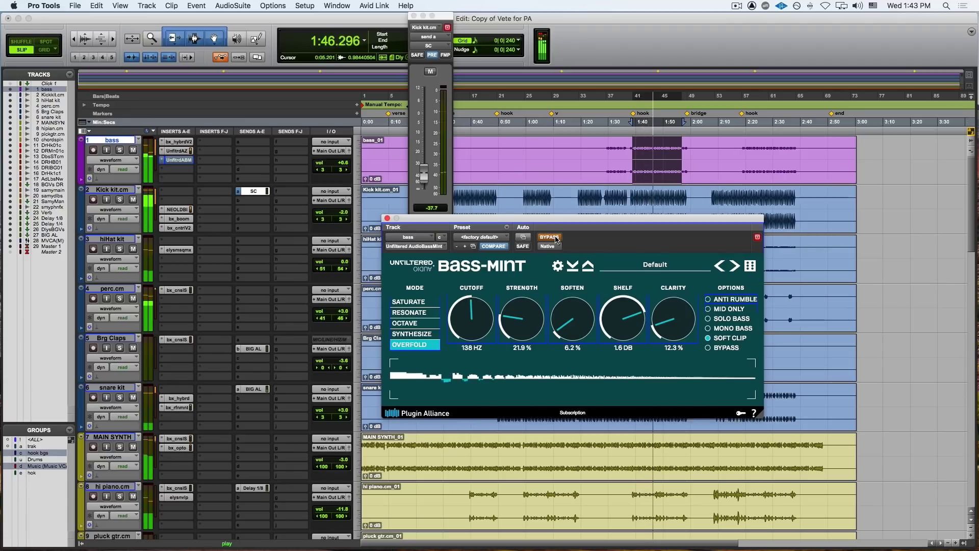
click(555, 239)
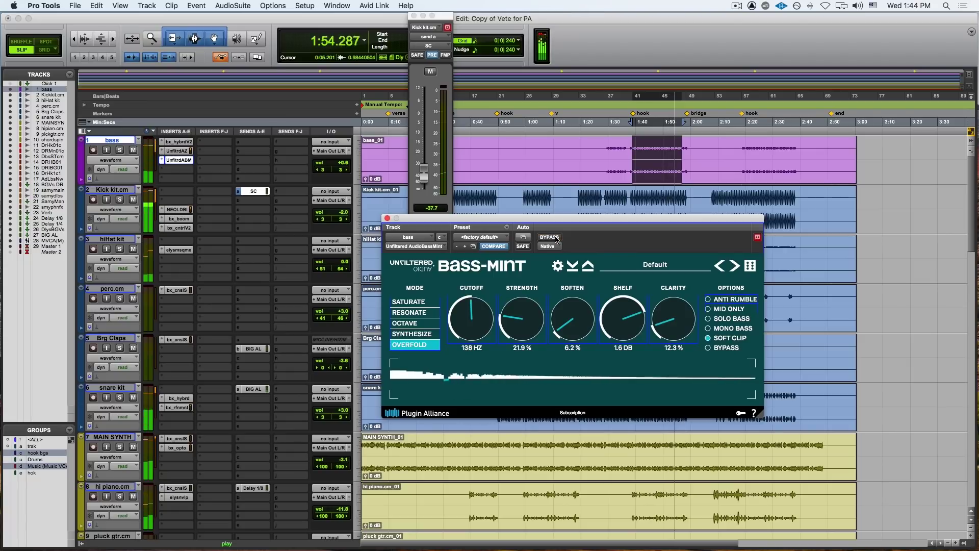
key(space)
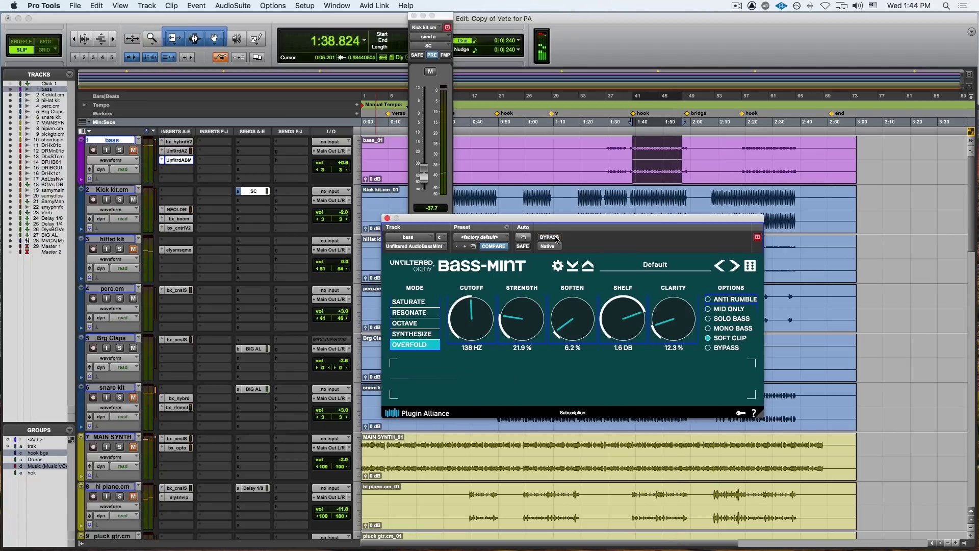
click(388, 219)
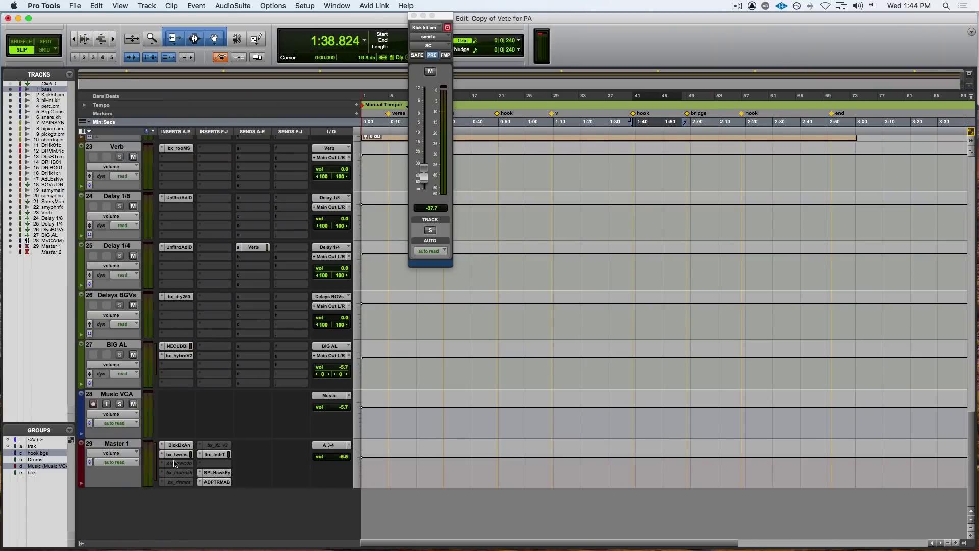
Step: Open bx_townhouse Buss Compressor on Master 1 and play the hook from 1:38.824, comparing the compressor active and bypassed
click(177, 453)
key(space)
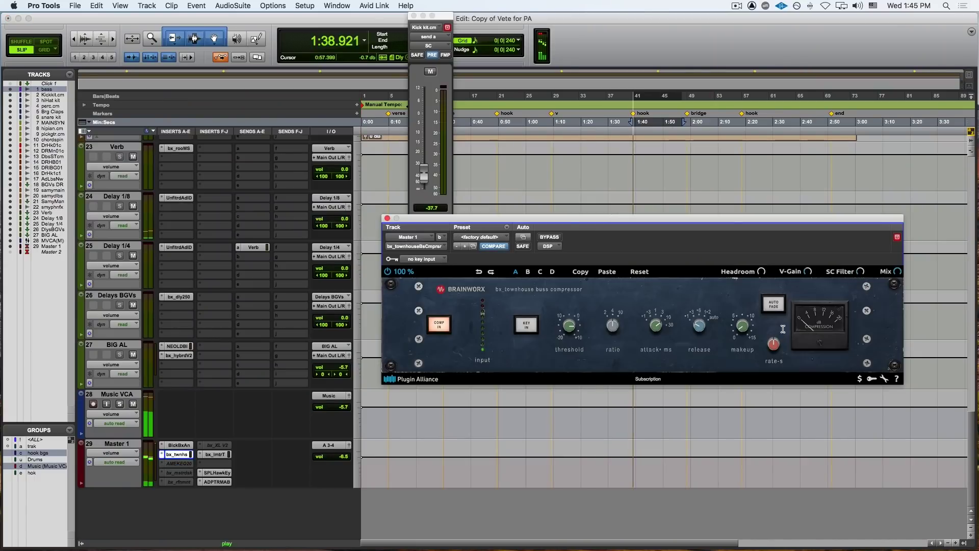
key(space)
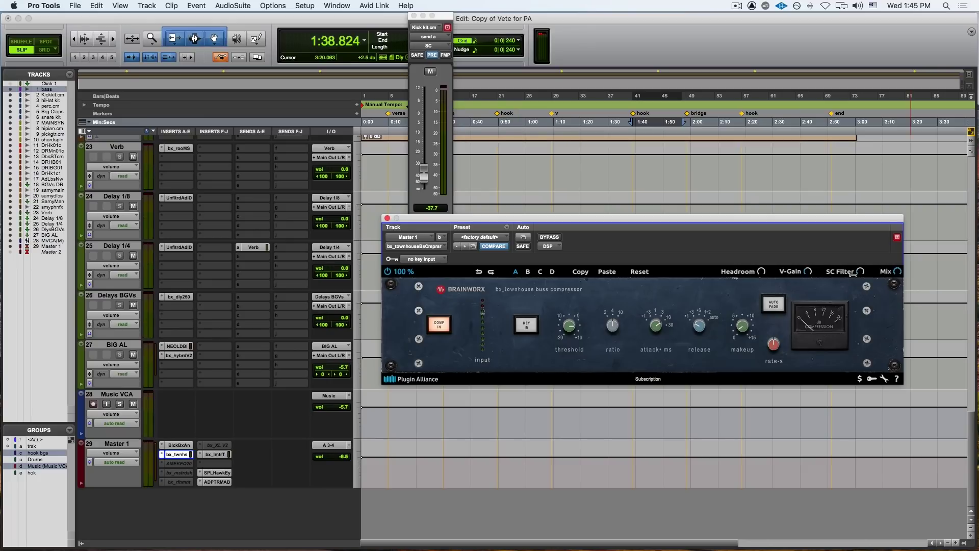
key(space)
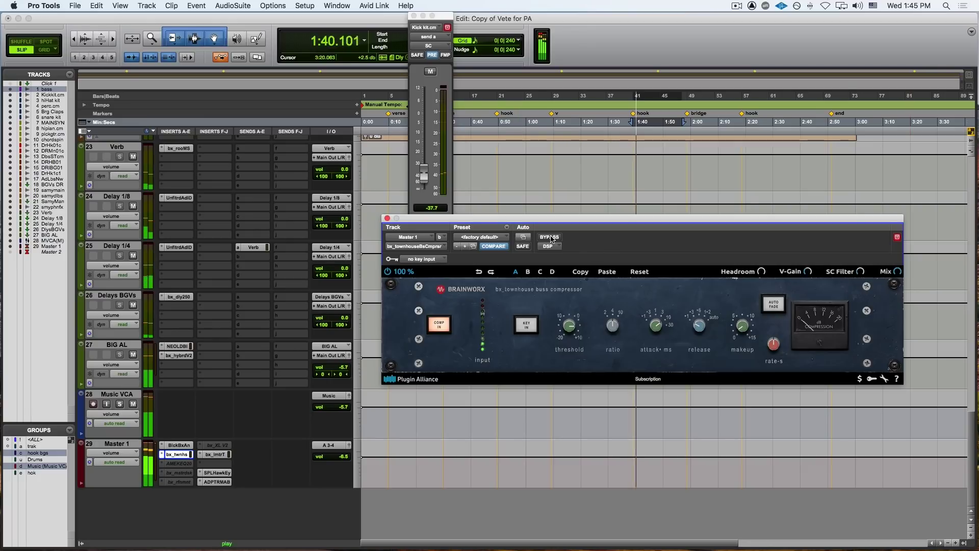
click(550, 237)
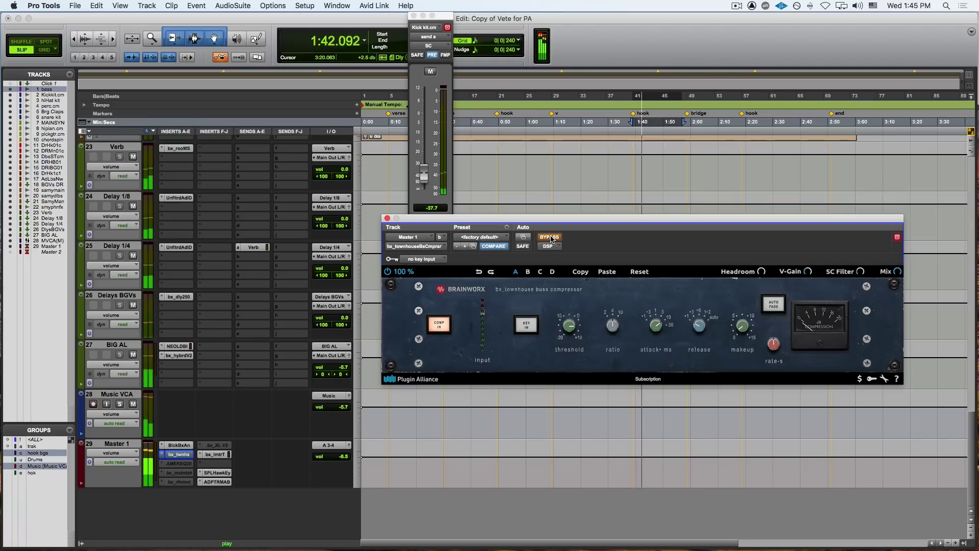
click(549, 237)
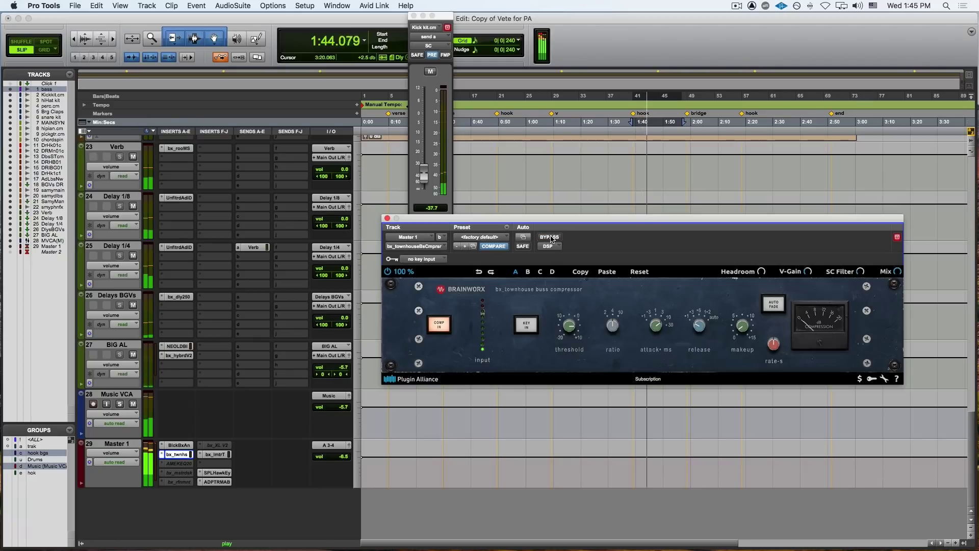
key(space)
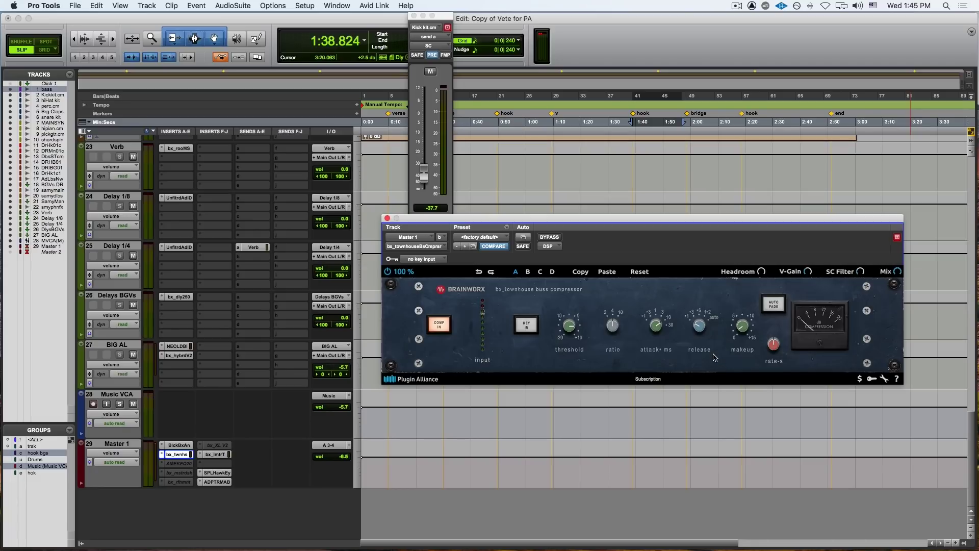
Step: Bypass bx_townhouse Buss Compressor before replaying the hook, and reactivate it after listening
click(543, 237)
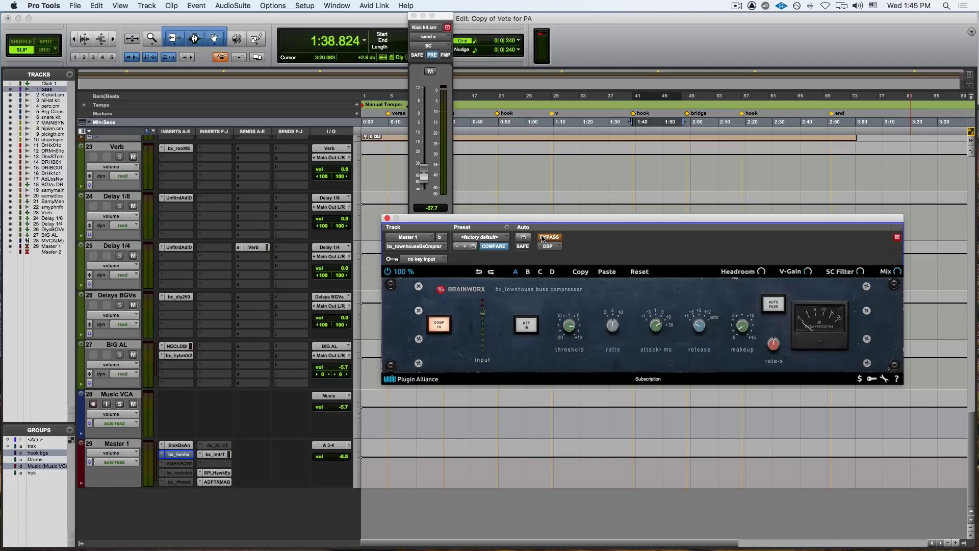
key(space)
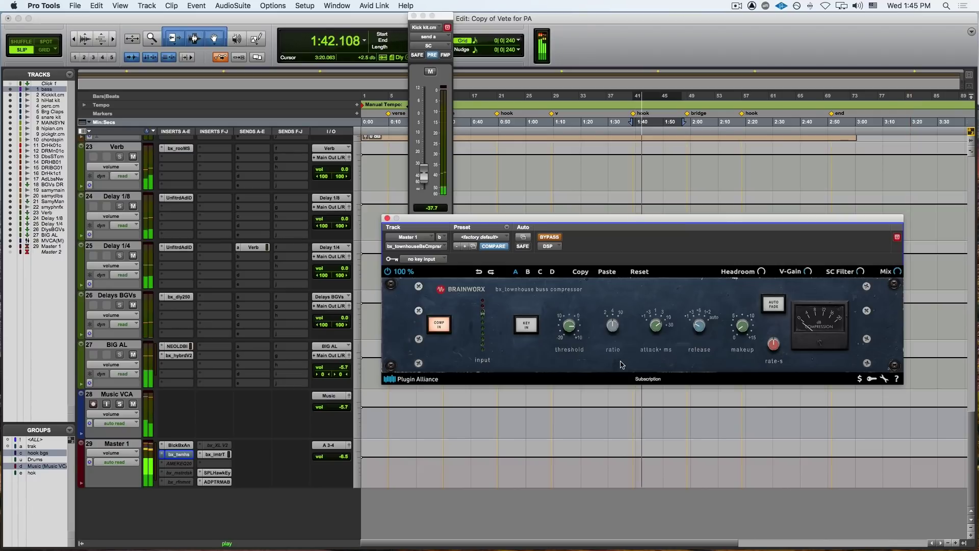
key(space)
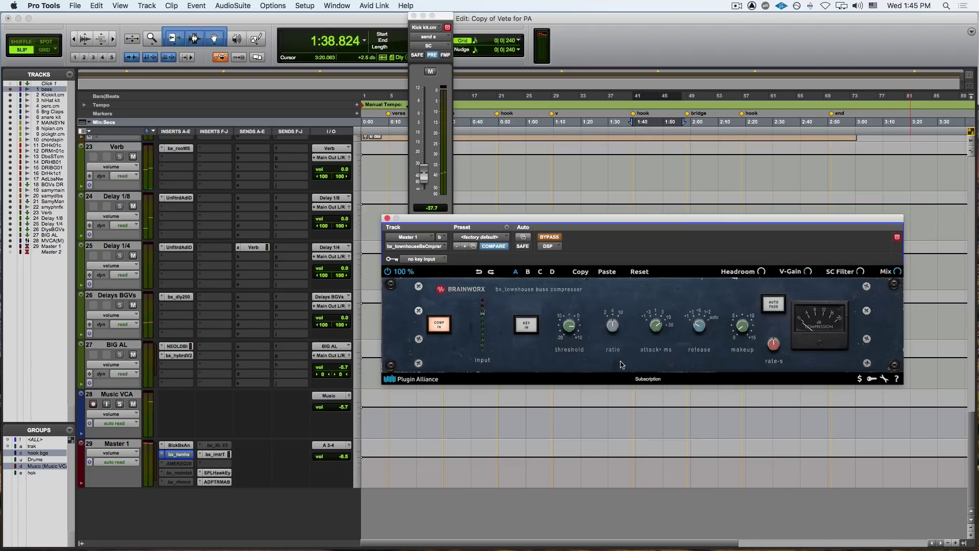
key(space)
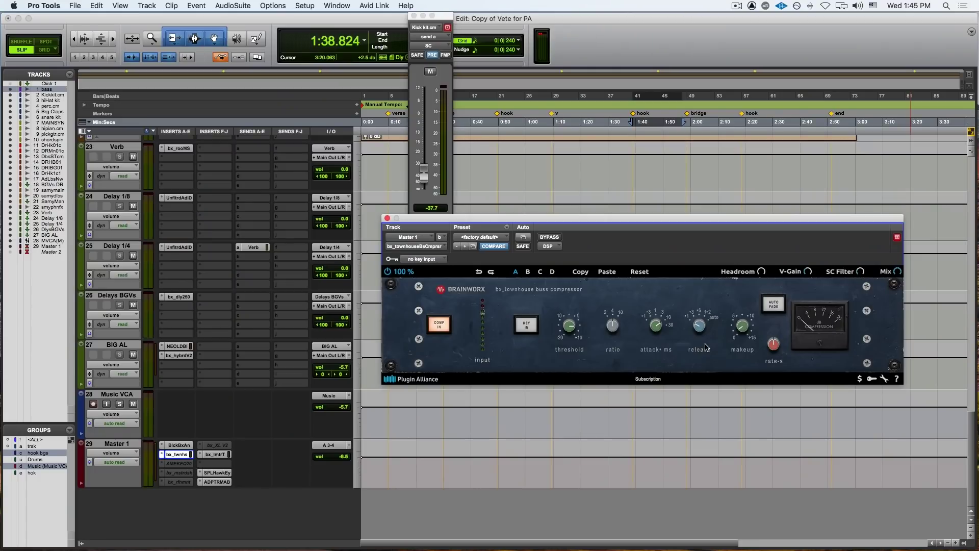
Step: Open Black Box HG-2 on Master 1 and look through its presets, keeping 33 Master-Midrange Glow
click(181, 445)
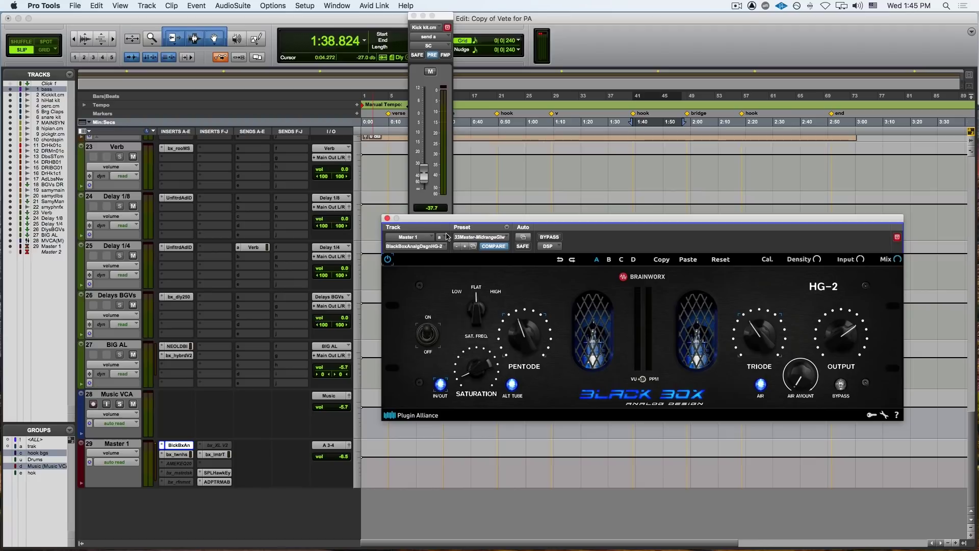
click(497, 237)
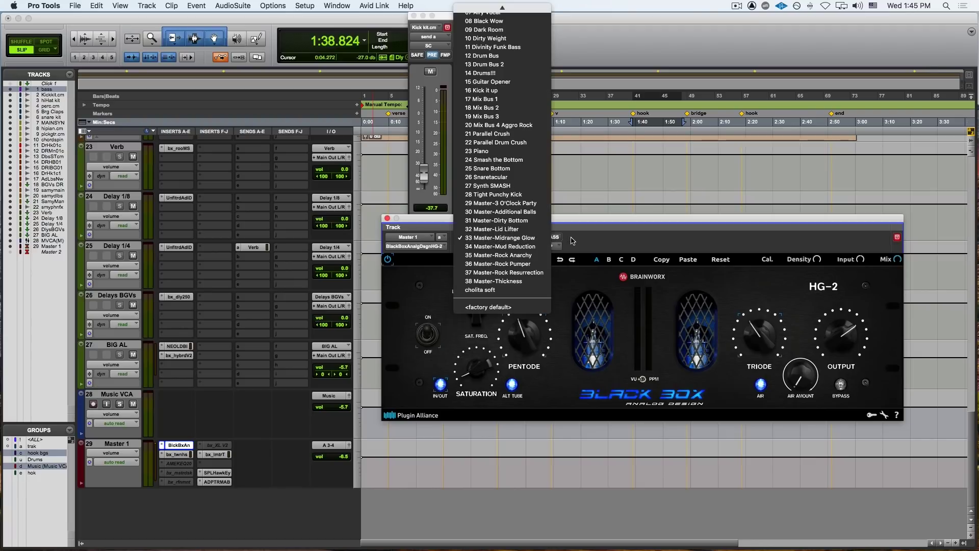
click(583, 237)
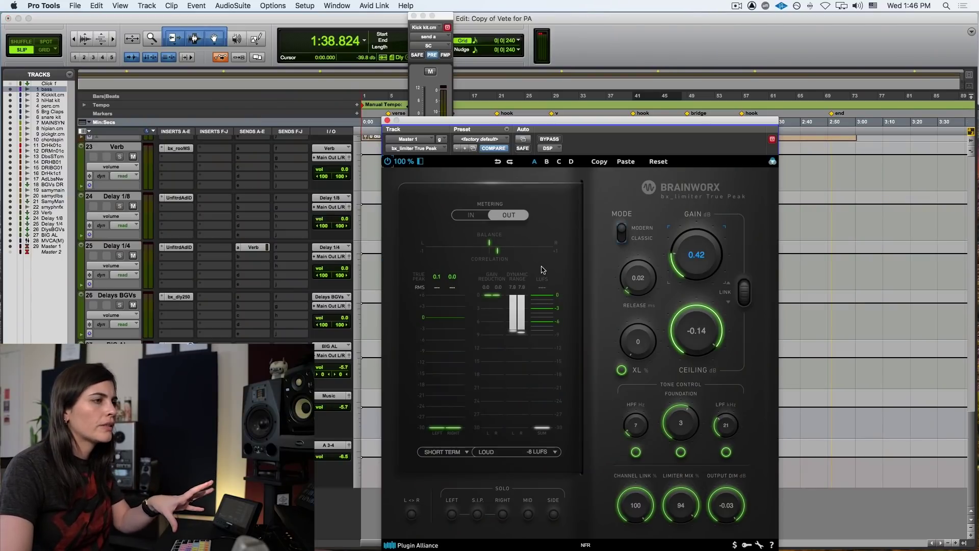
Step: Reset the Master 1 volume to 0.0 and review the master's level and loudness meters in SPL HawkEye
click(387, 121)
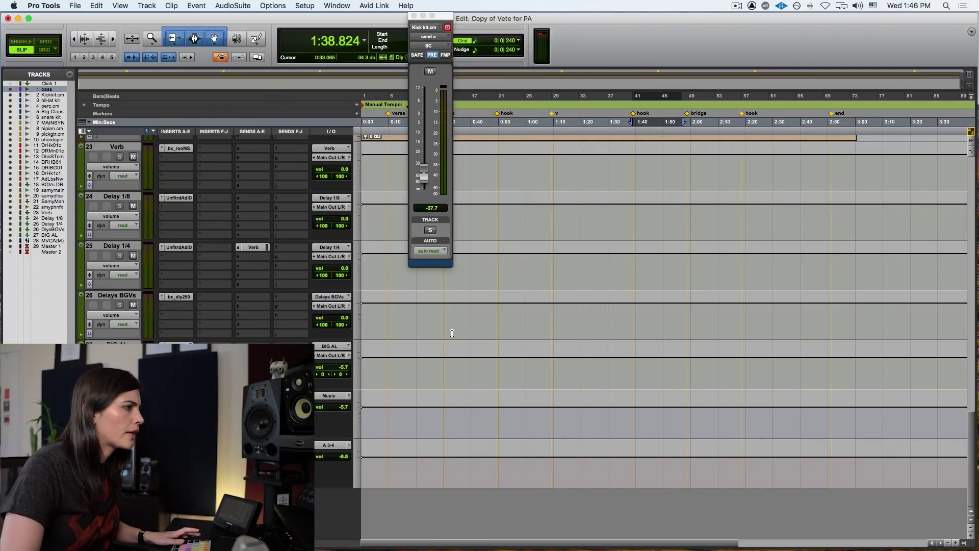
alt+click(341, 457)
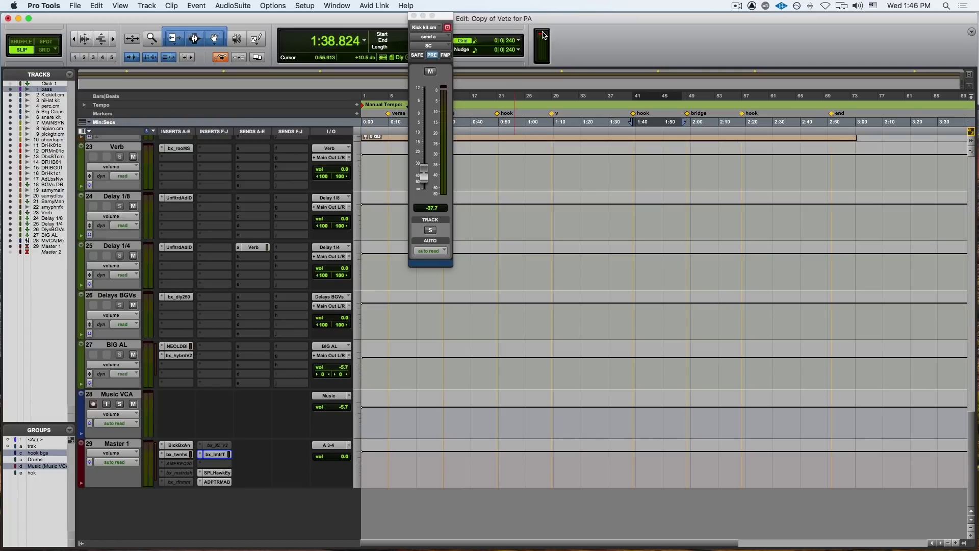
click(217, 472)
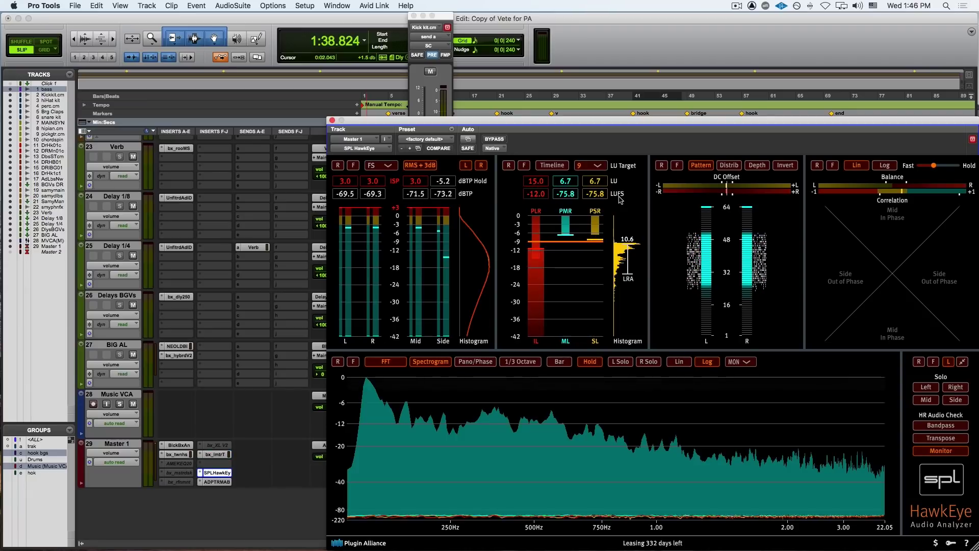
click(332, 121)
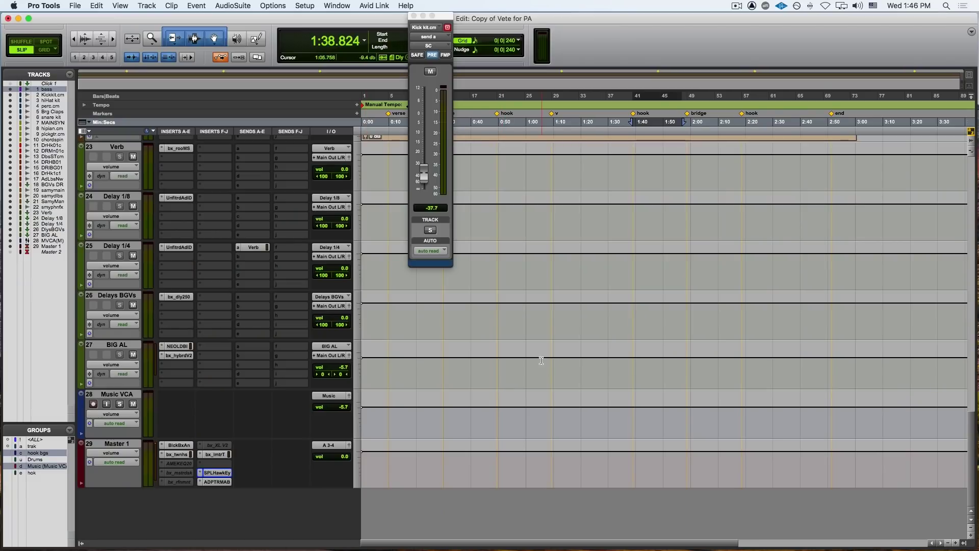
Step: Play the mix from 1:38.824 and open bx_hybrid V2 mix on the snare kit
scroll(541, 361, up, 15)
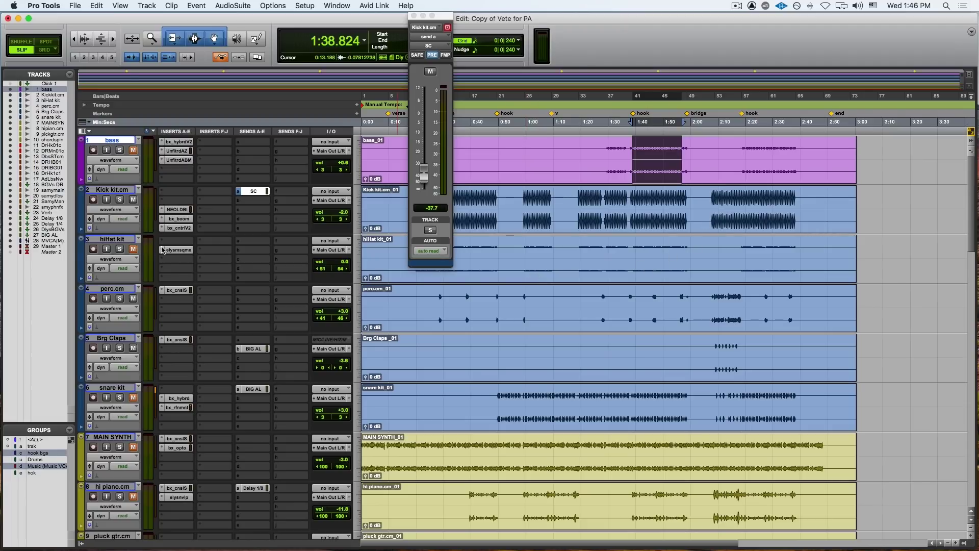
key(space)
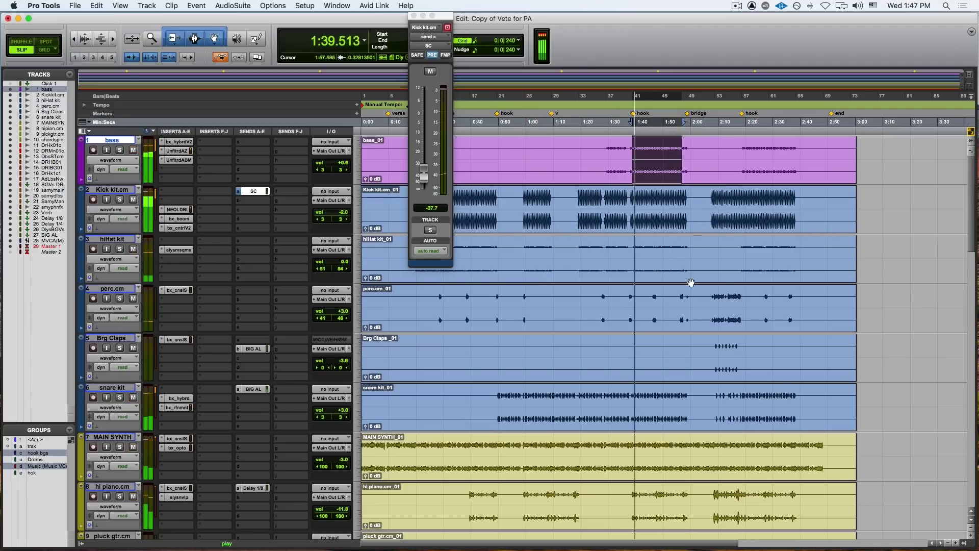
click(179, 398)
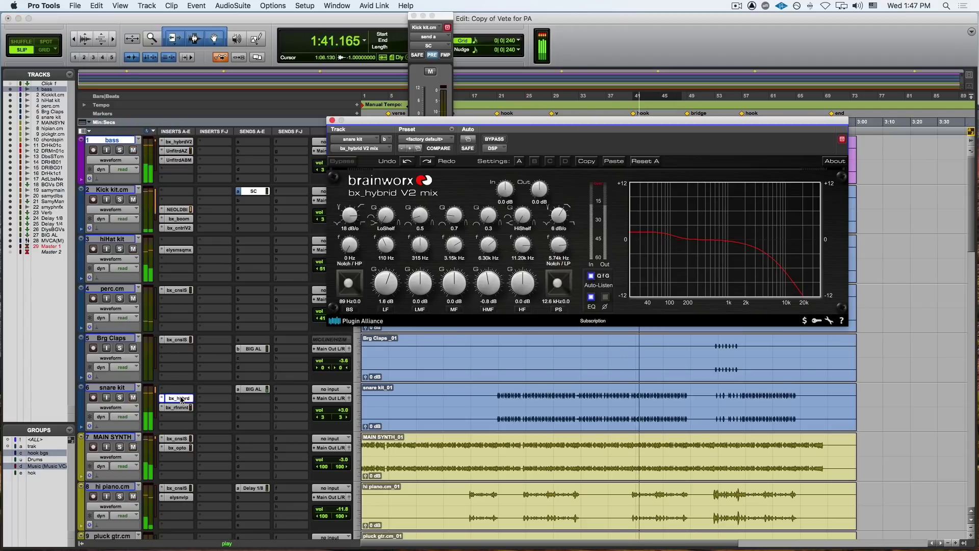
key(space)
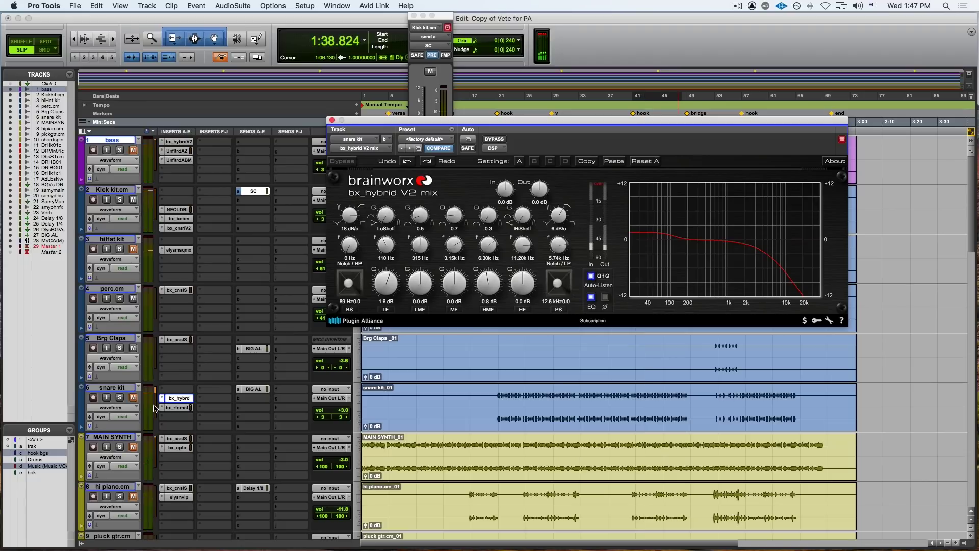
Step: Solo the snare kit, select its second-hook passage from 1:43.282 up to the bridge, and play it
click(120, 398)
drag(645, 396, 684, 399)
key(space)
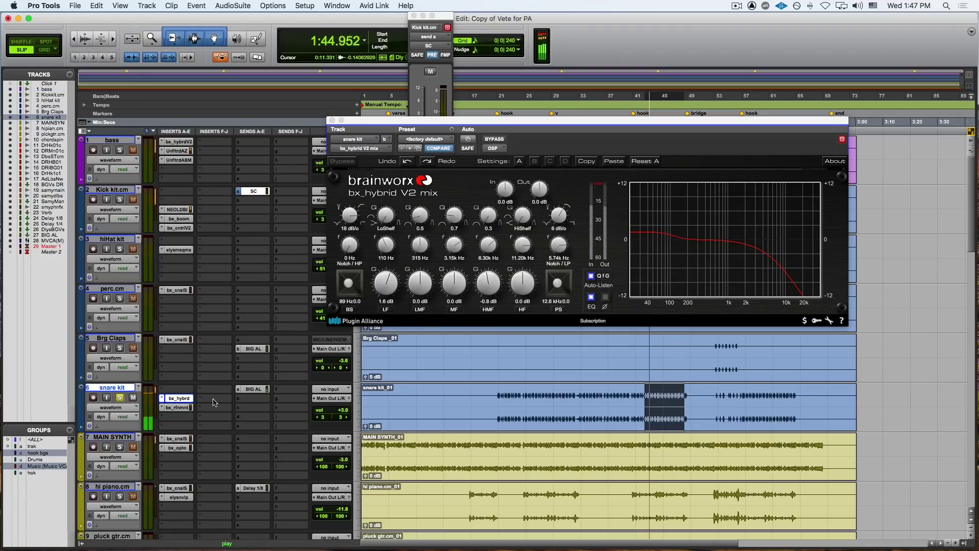
key(space)
Step: Open bx_refinement on the snare kit and compare it active and bypassed while playing the soloed passage
click(182, 410)
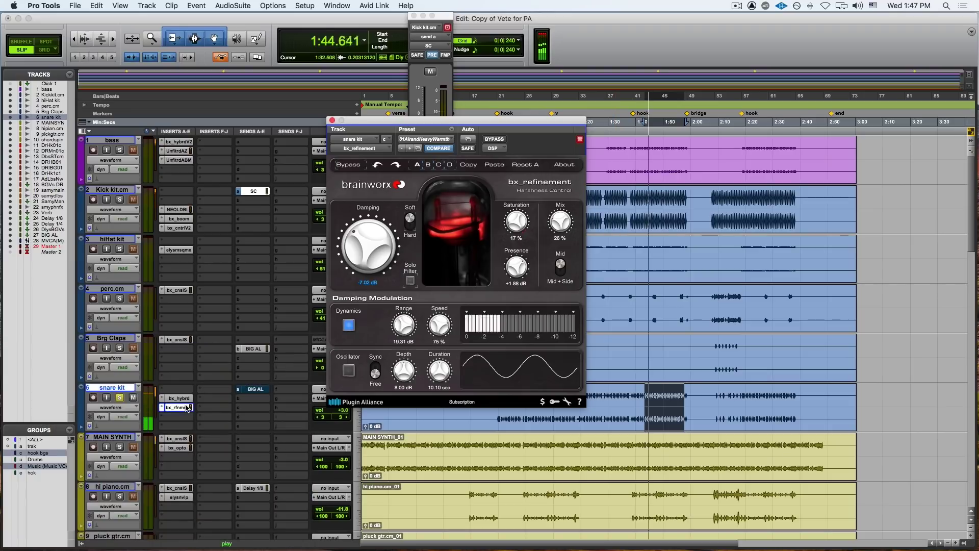
super+click(179, 407)
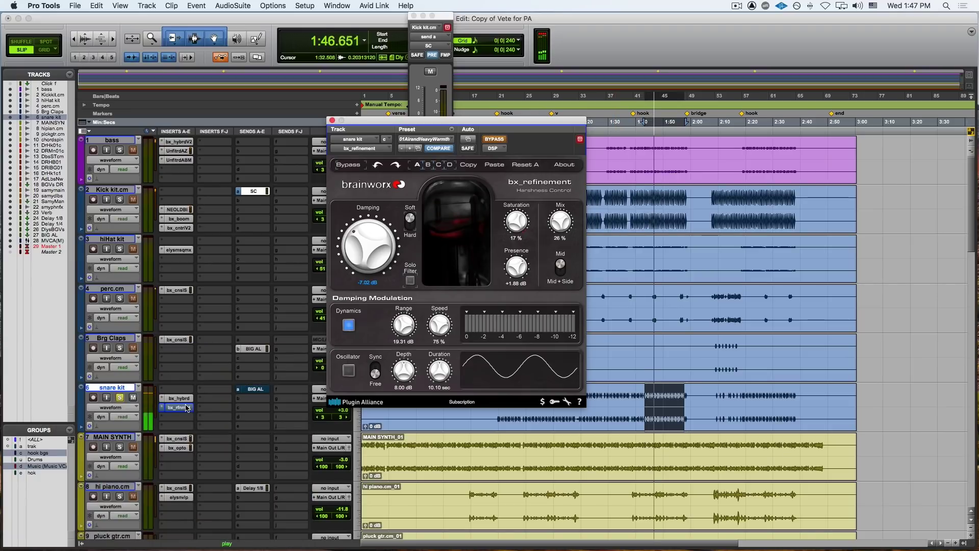
super+click(186, 407)
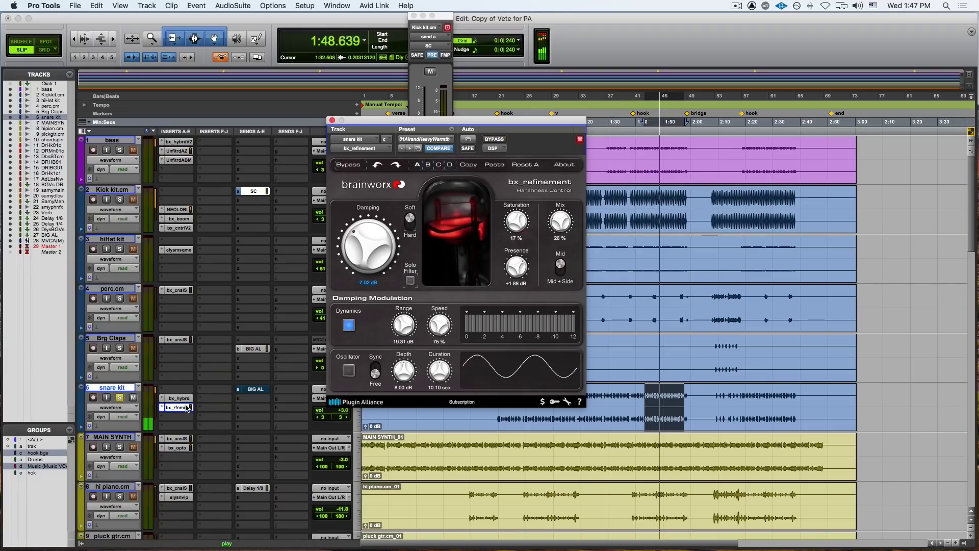
key(space)
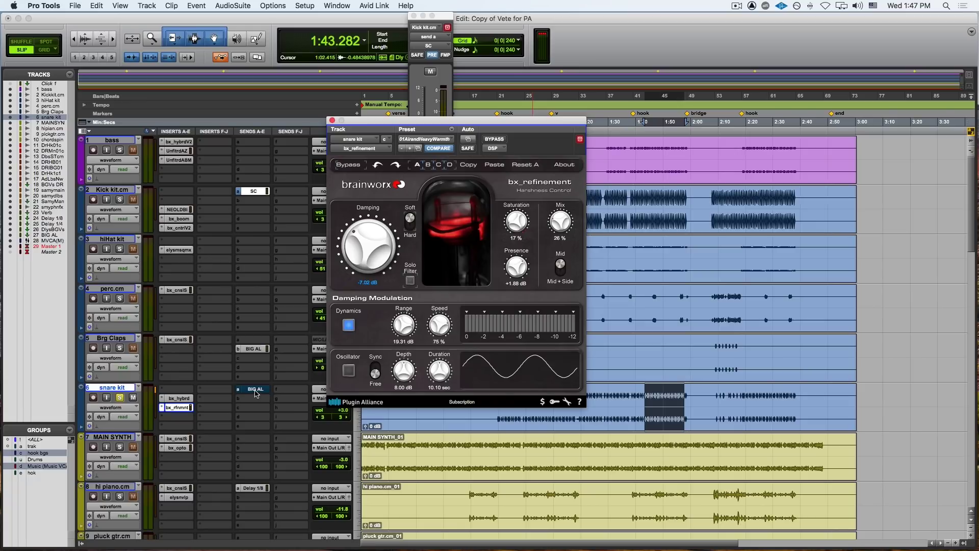
Step: Select the BIG AL track and examine the settings of its NEOLD BIG AL and bx_hybrid V2 inserts
scroll(269, 392, down, 15)
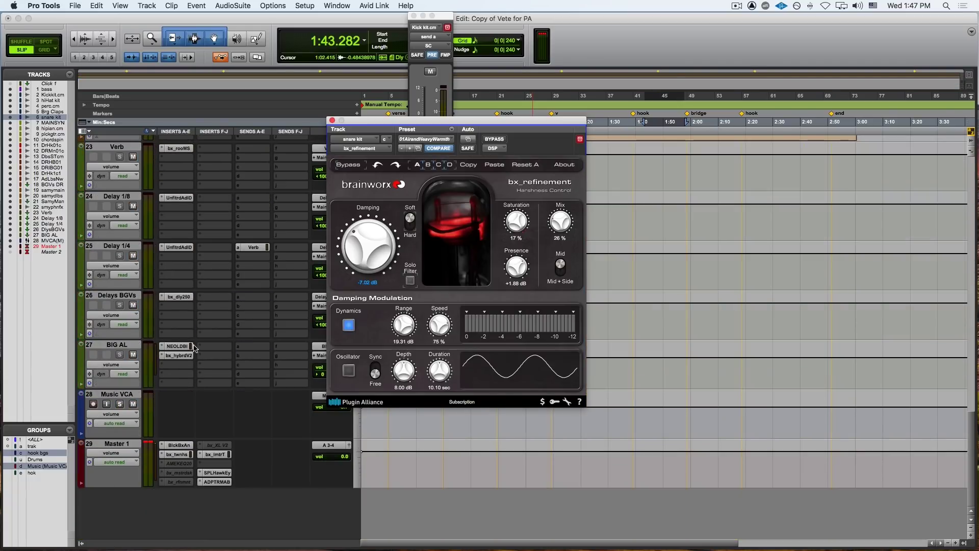
click(121, 347)
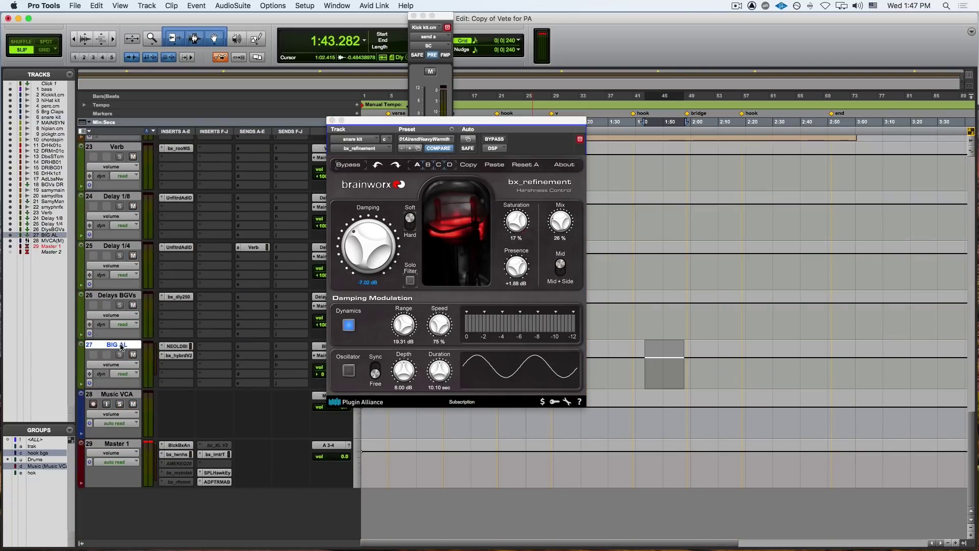
click(176, 346)
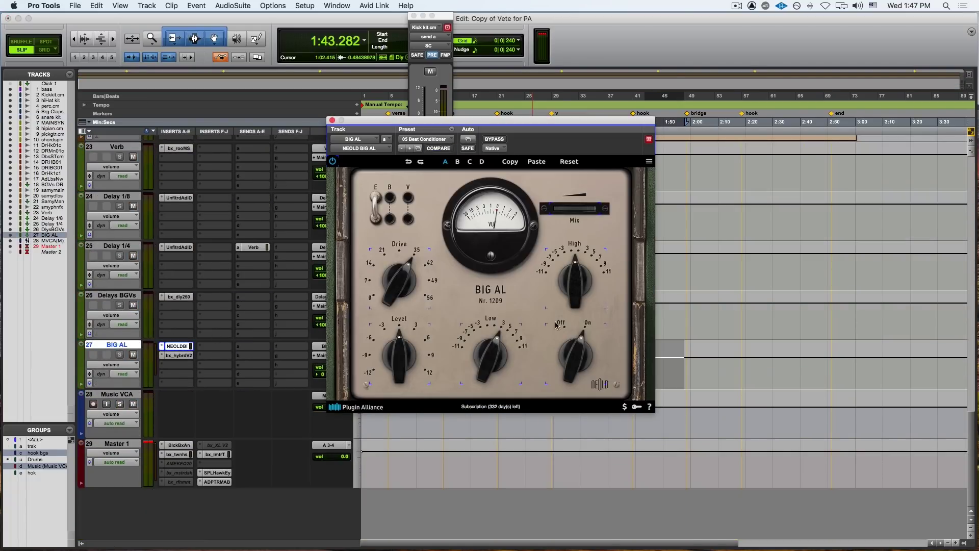
click(177, 356)
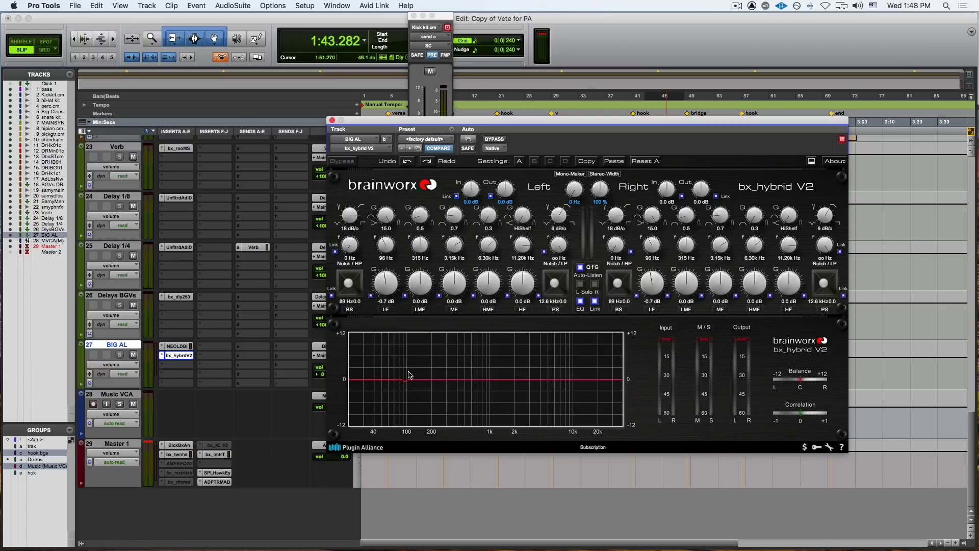
Step: Close bx_hybrid V2, select the snare kit passage from 1:20.433 up to the second hook, and play it
click(332, 121)
scroll(582, 352, up, 15)
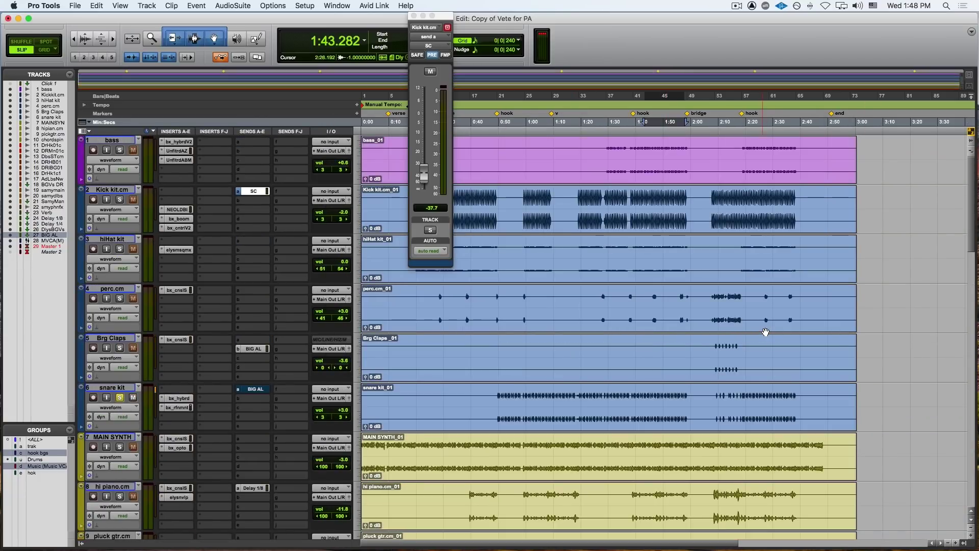
drag(583, 396, 627, 401)
key(space)
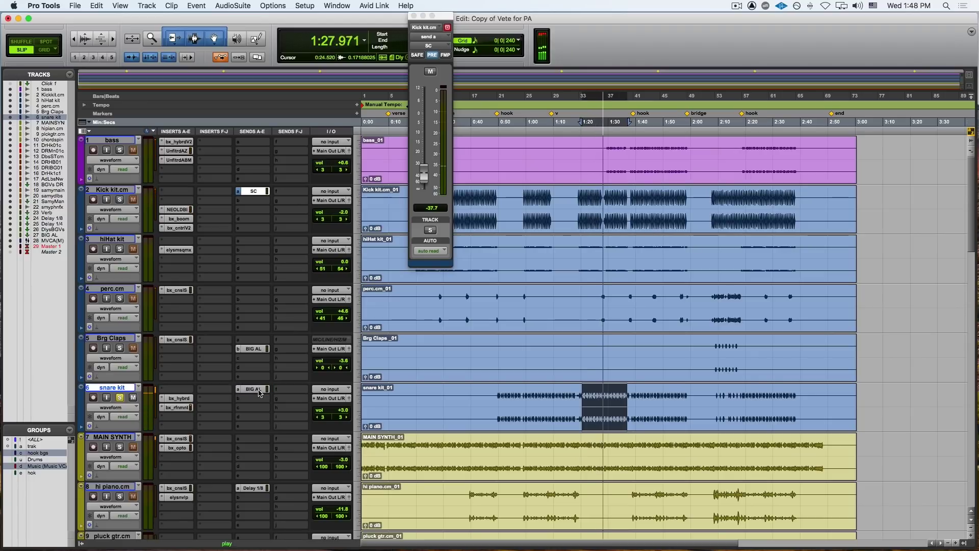
Step: Open the snare kit's BIG AL send and audition its level while playing the selected passage
click(259, 390)
drag(429, 168, 433, 182)
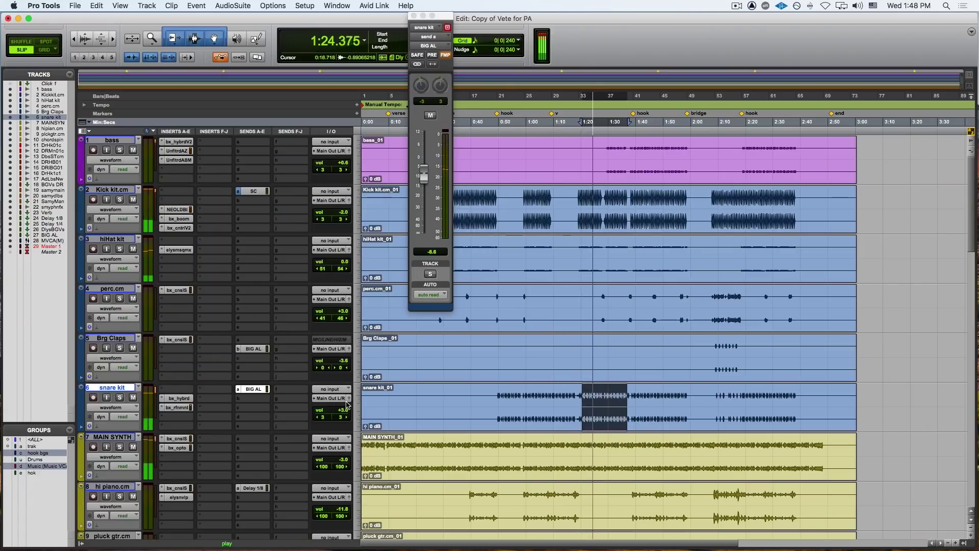
key(space)
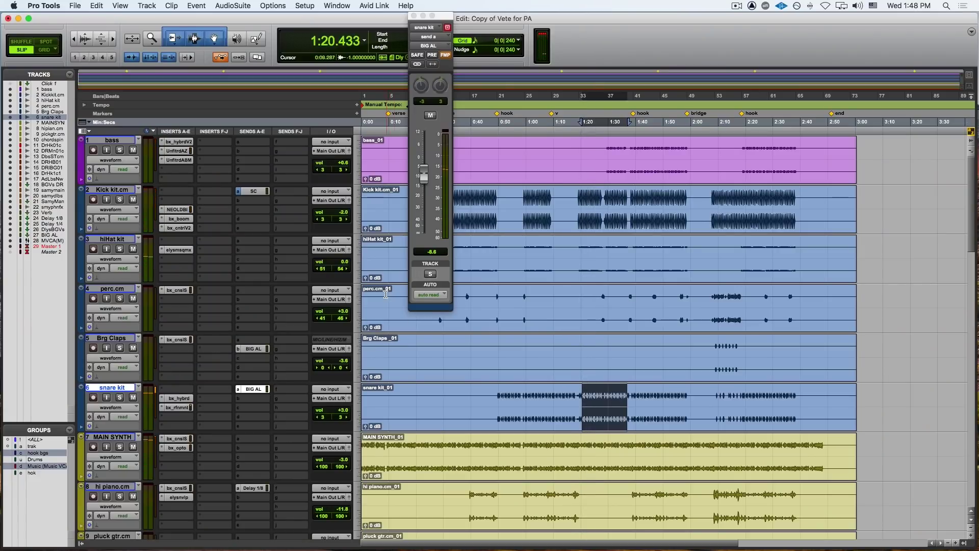
Step: Activate the AMEKEQ20 insert on Master 1
scroll(330, 350, down, 15)
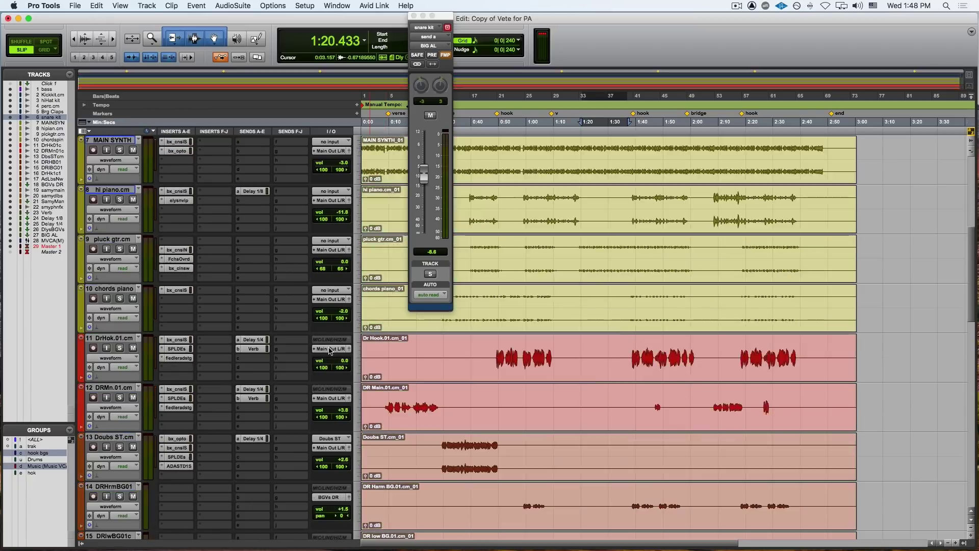
scroll(331, 352, down, 3)
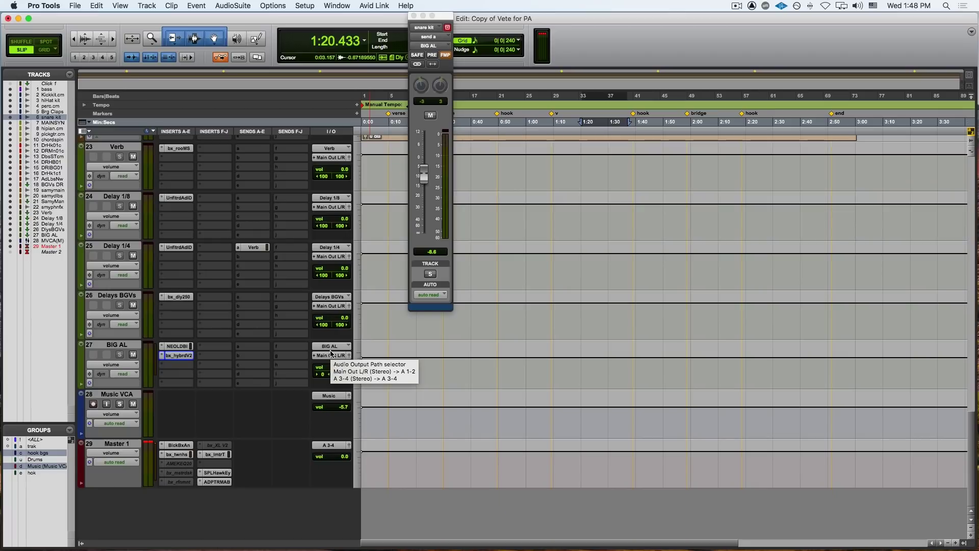
ctrl+super+click(182, 464)
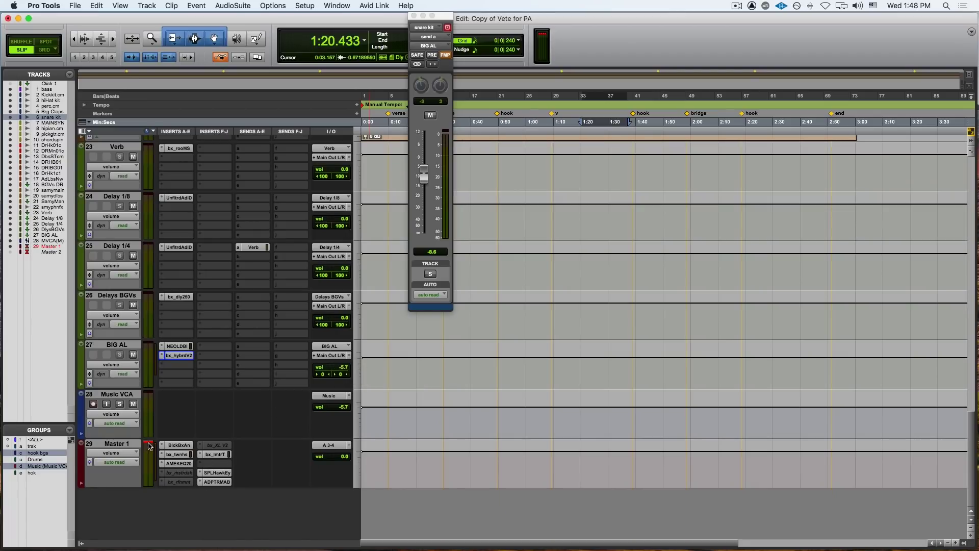
scroll(150, 446, up, 20)
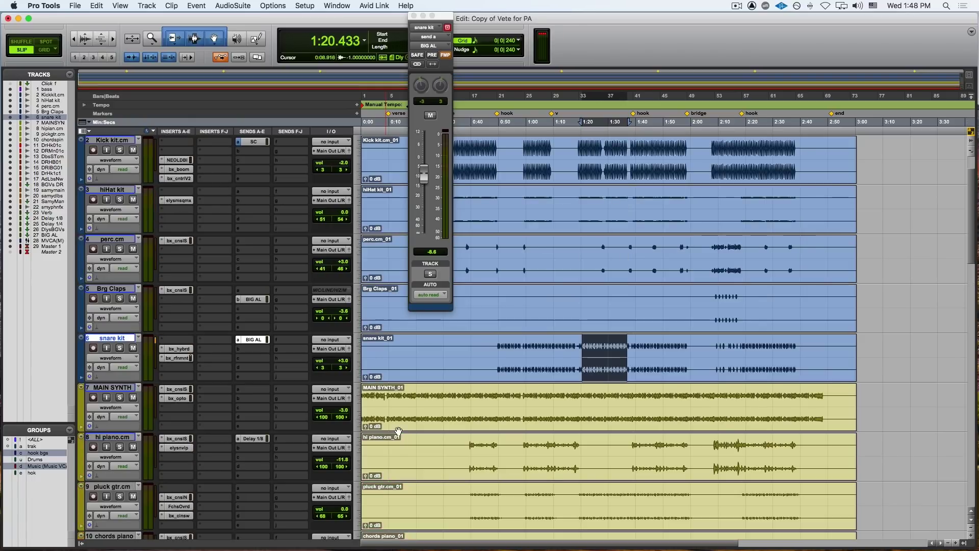
scroll(399, 431, down, 20)
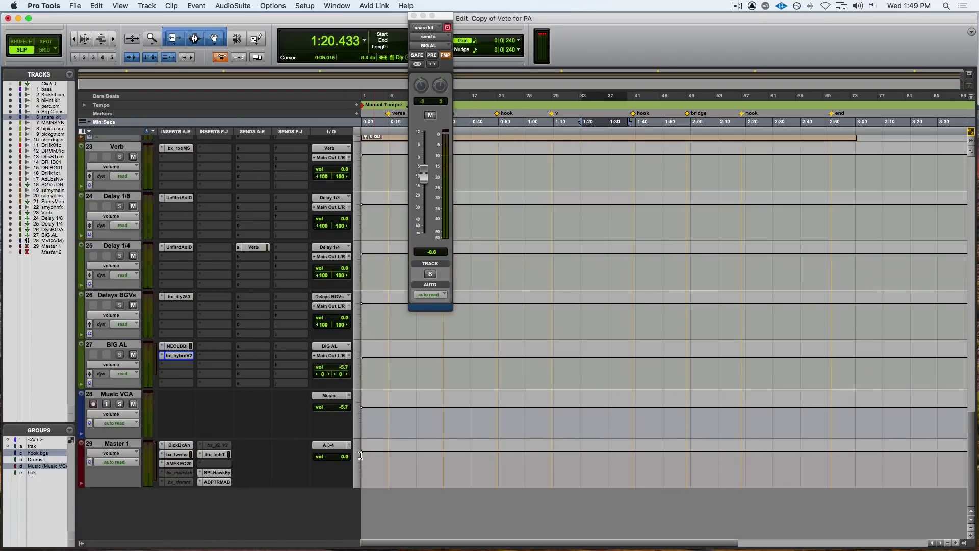
Step: Lower the Master 1 volume, and deactivate its AMEKEQ20 insert while playing the mix from 0:37.151
click(345, 457)
click(449, 462)
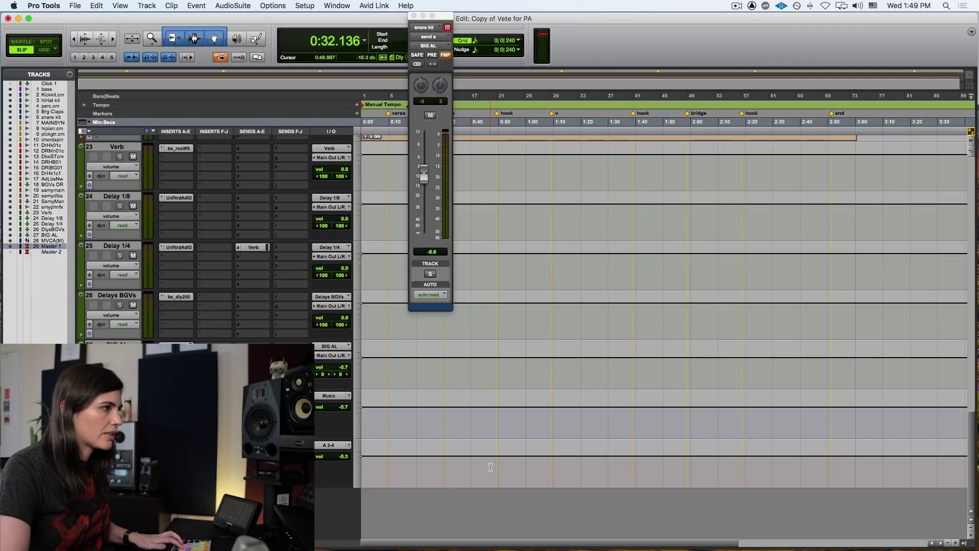
click(463, 468)
key(space)
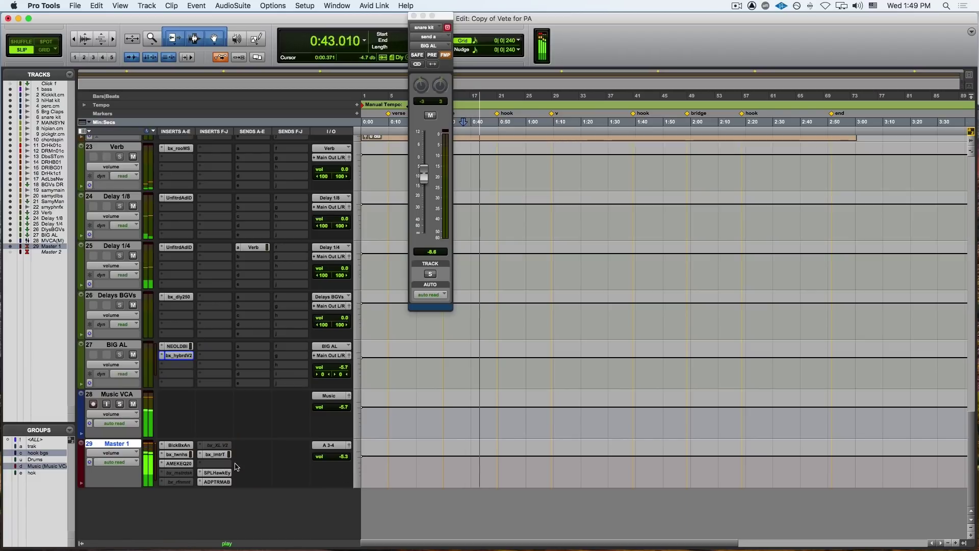
ctrl+super+click(184, 466)
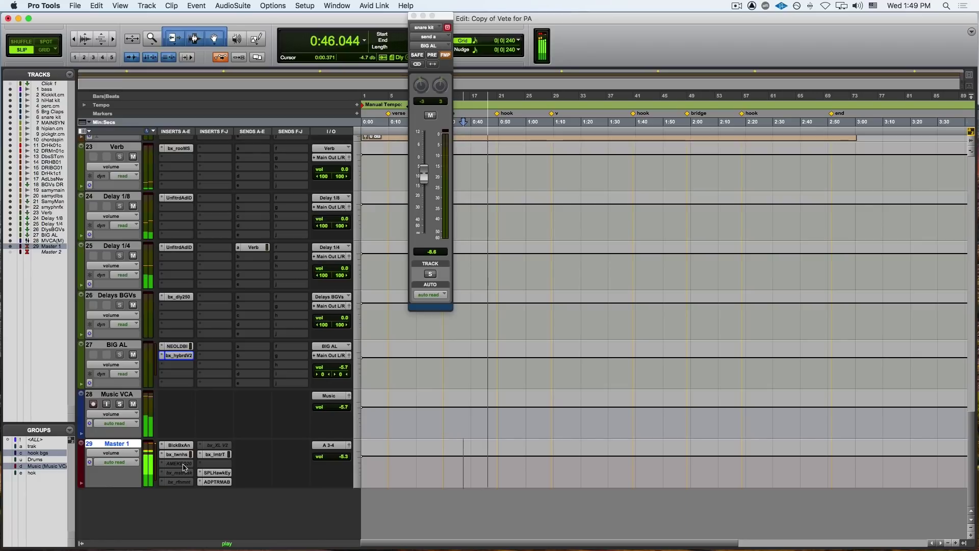
key(space)
Step: Solo the Brg Claps track, select its clap passage in the bridge from 2:08.917, and play it
scroll(417, 448, up, 15)
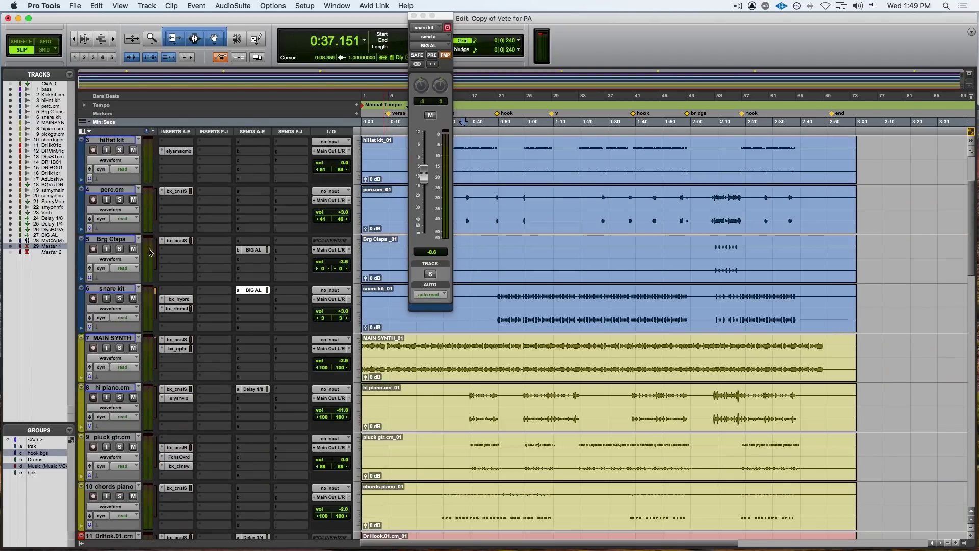
click(120, 249)
drag(715, 249, 738, 249)
key(space)
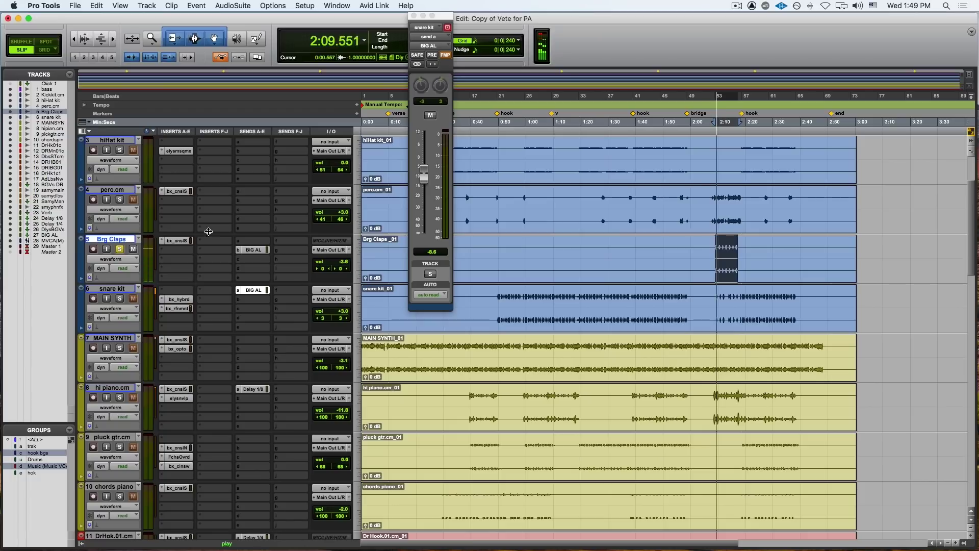
key(space)
Step: Compare bx_console SSL 4000 E on Brg Claps active and bypassed during playback, and unsolo the track
click(255, 251)
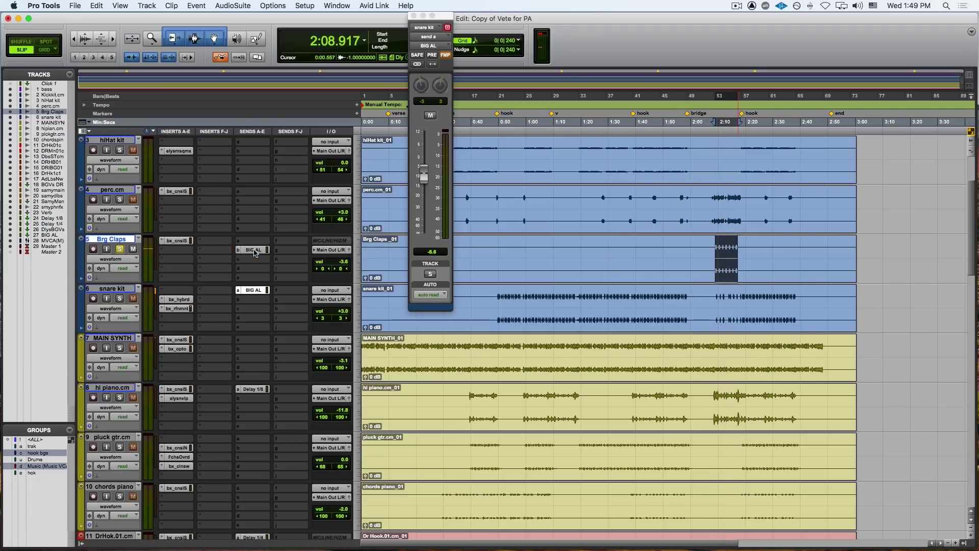
click(176, 241)
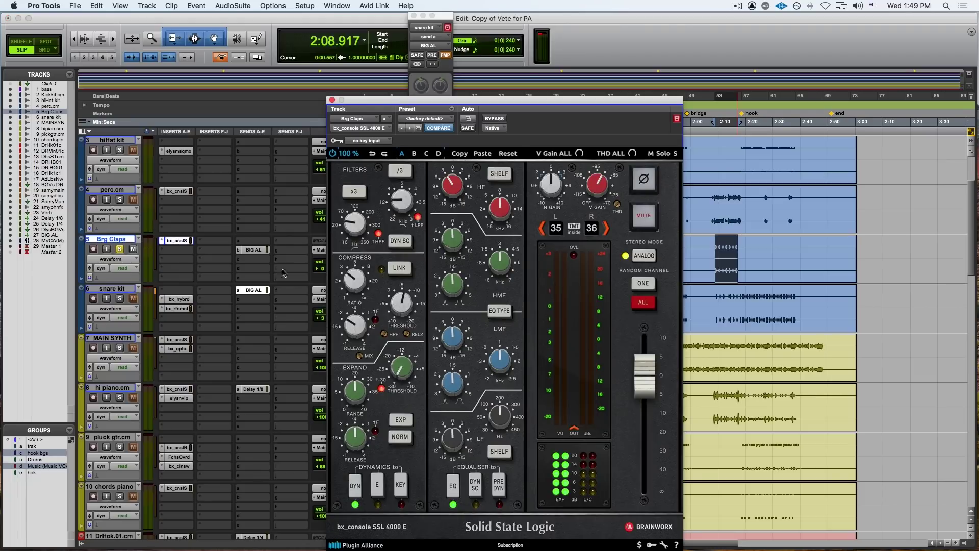
drag(479, 103, 472, 58)
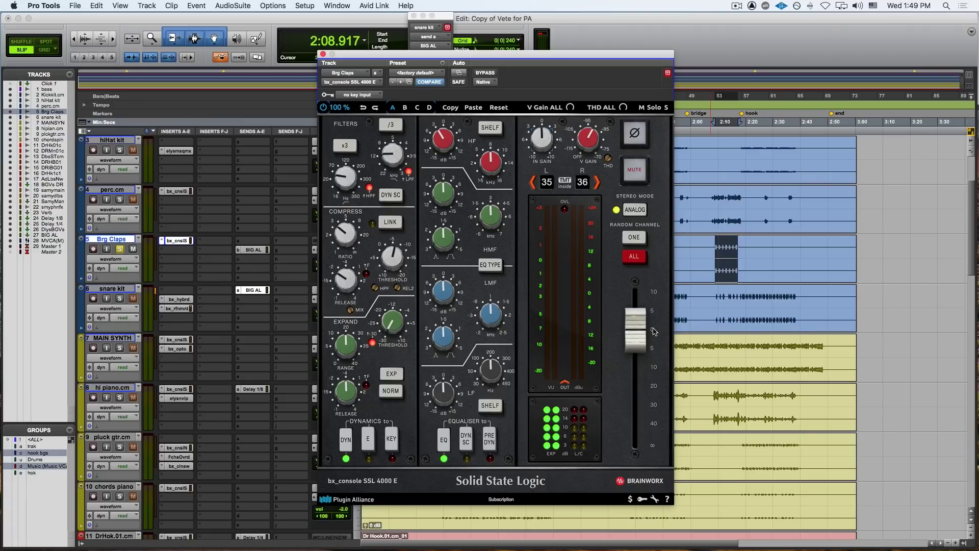
key(space)
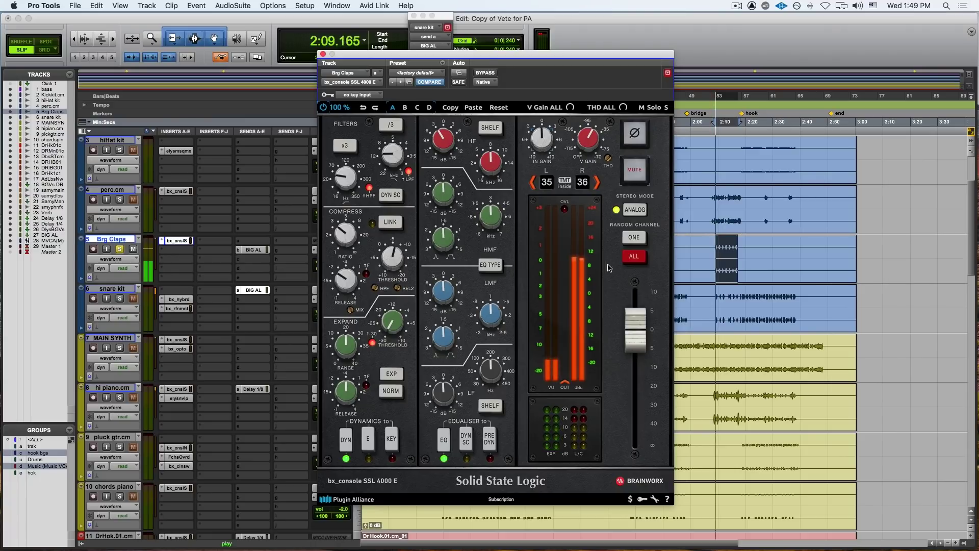
click(482, 75)
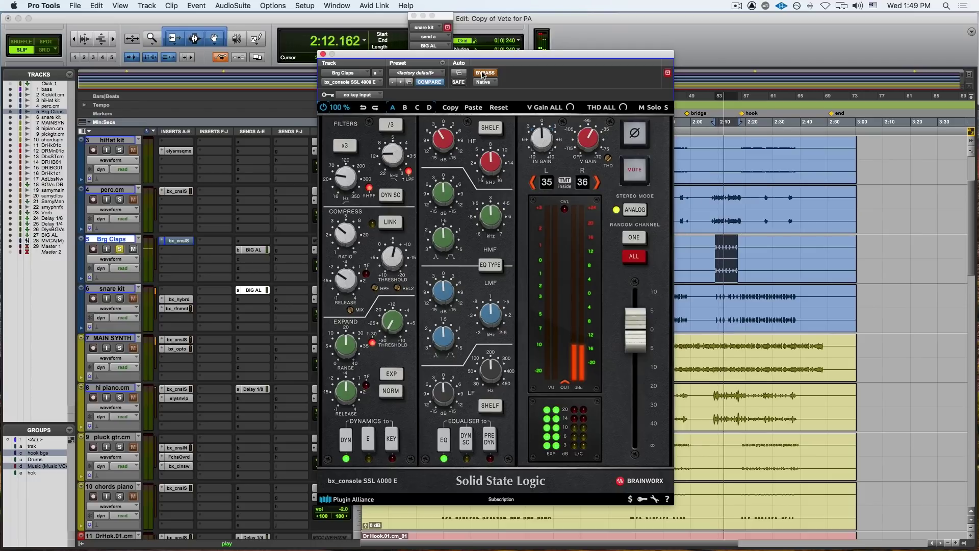
click(482, 74)
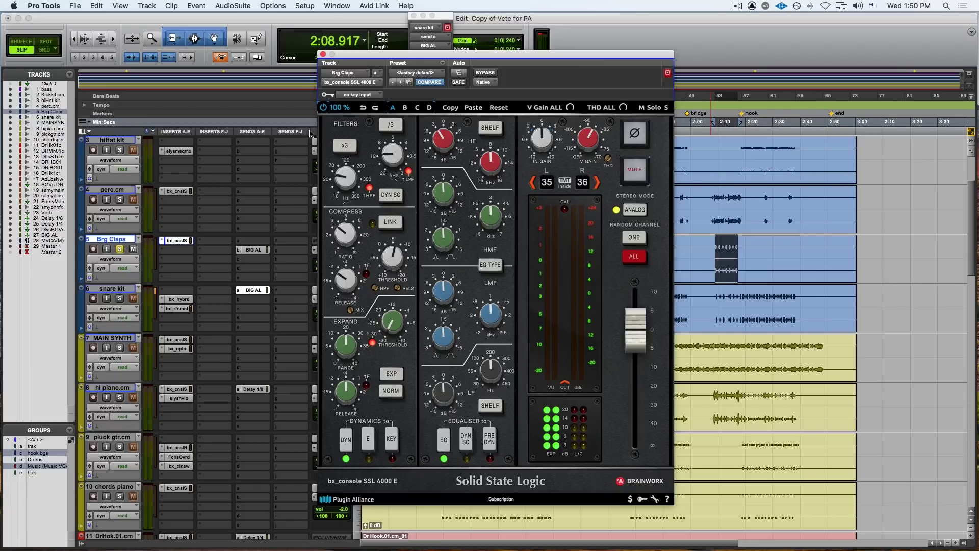
click(323, 54)
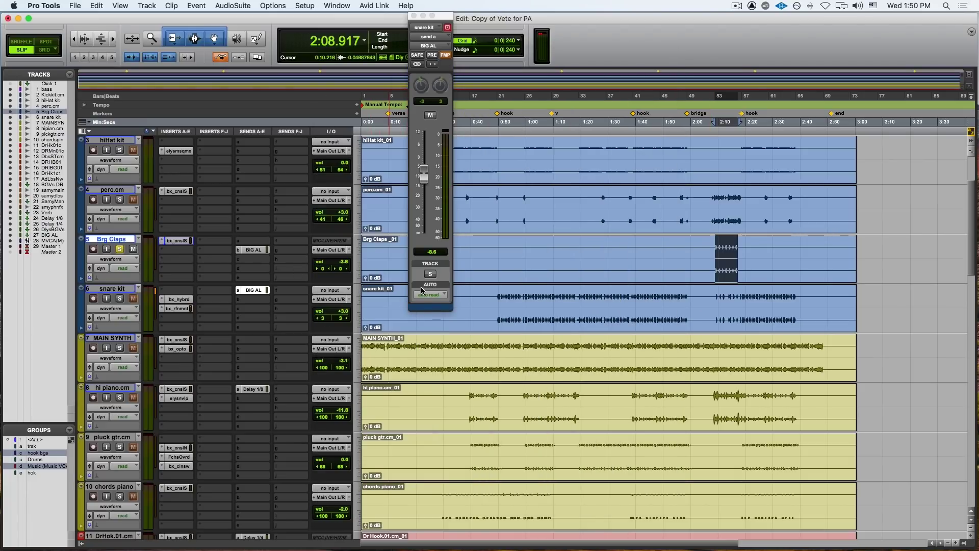
click(120, 250)
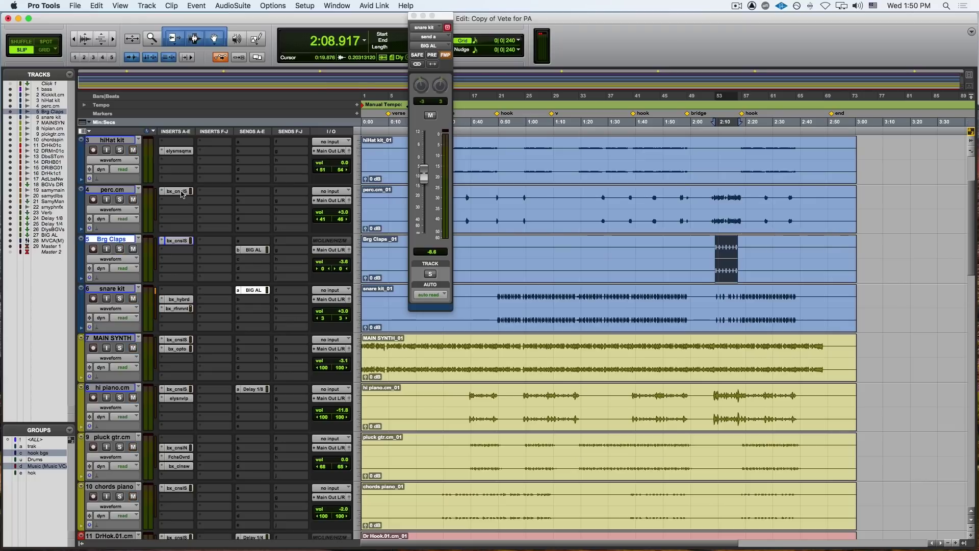
Step: Open bx_console SSL 9000 J on perc.cm and play the track soloed over its bridge passage from 2:07.616
click(179, 192)
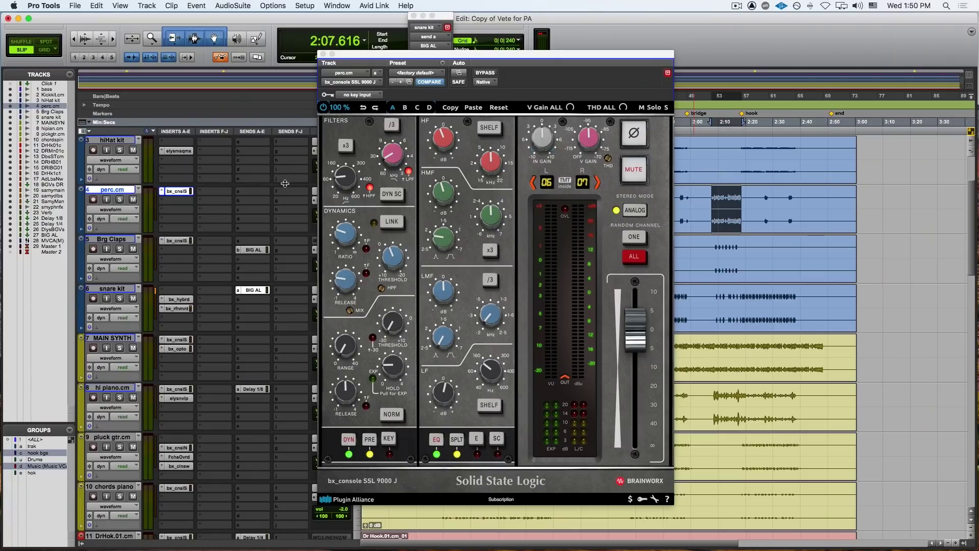
click(118, 200)
key(space)
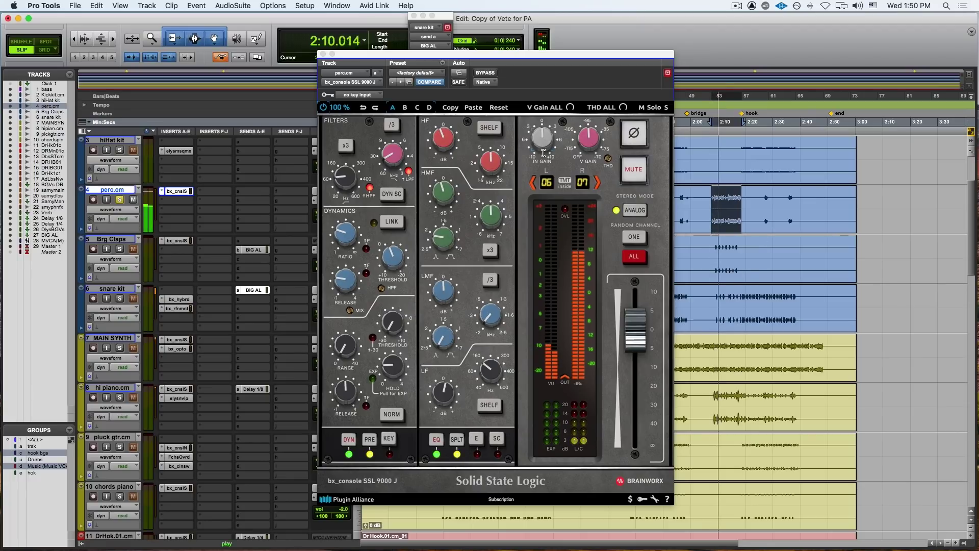
Step: Compare the perc.cm bx_console SSL 9000 J bypassed and active, and unsolo the track
click(479, 74)
click(479, 74)
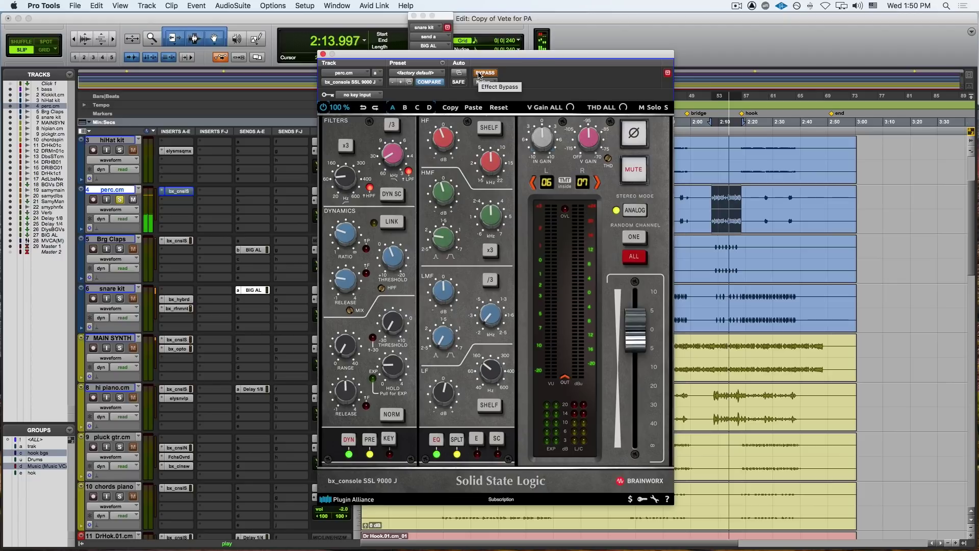
click(479, 75)
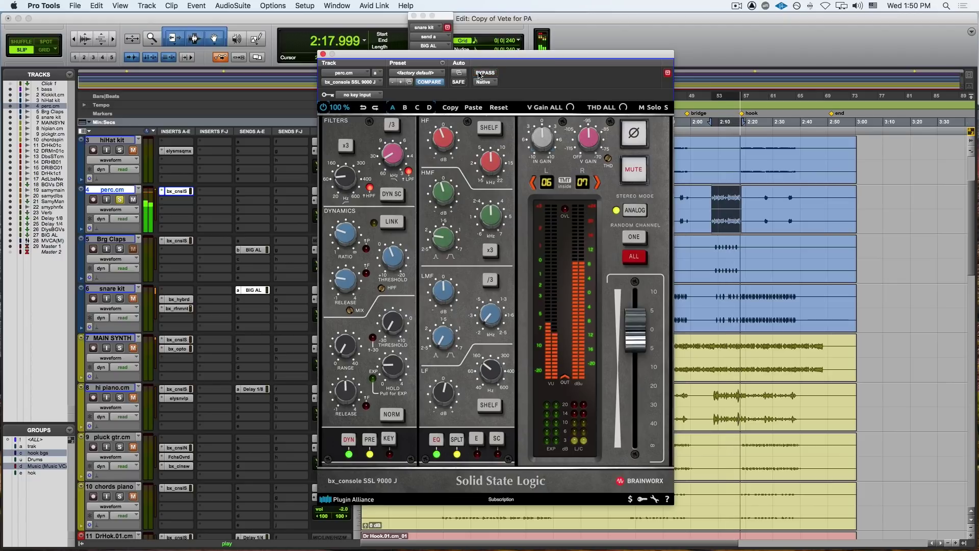
click(322, 55)
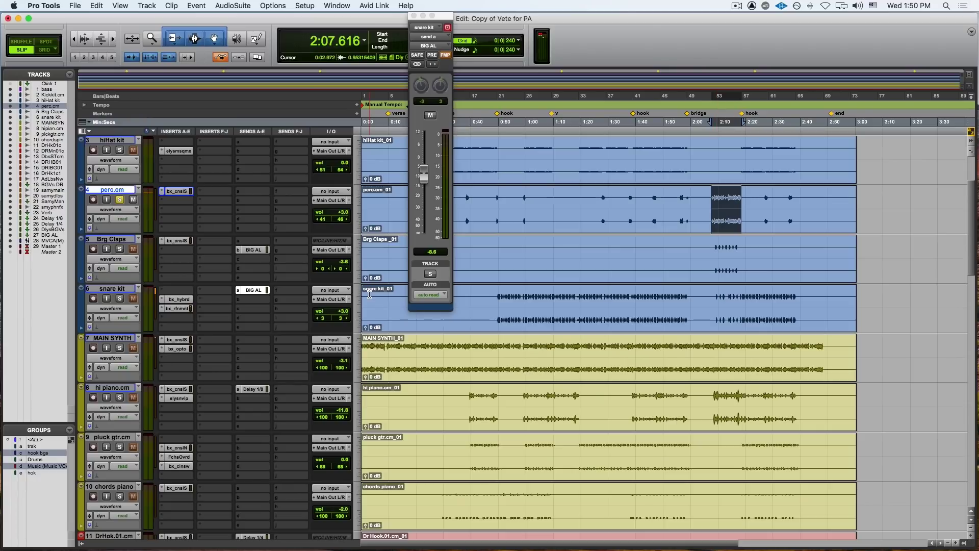
click(120, 200)
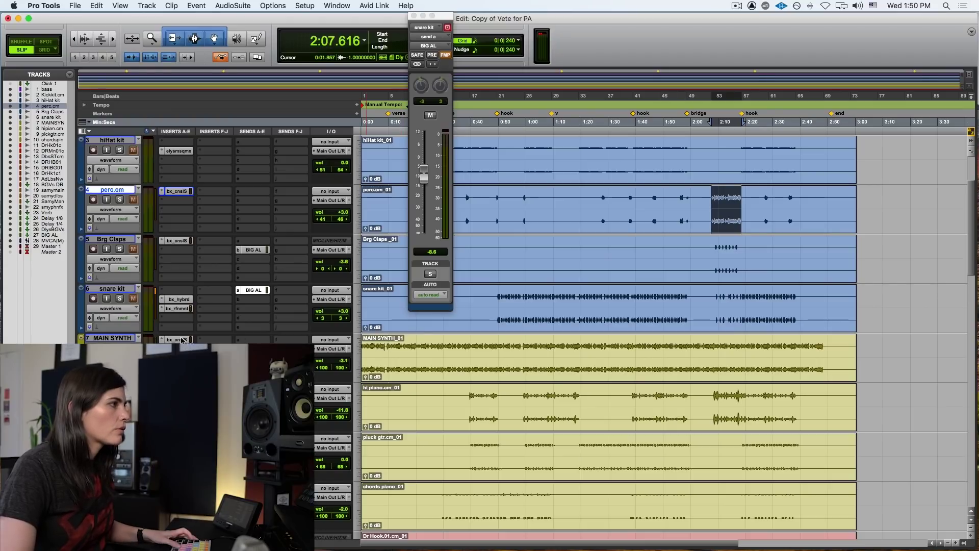
Step: Play MAIN SYNTH from 1:03.529 with its bx_console insert bypassed
click(536, 339)
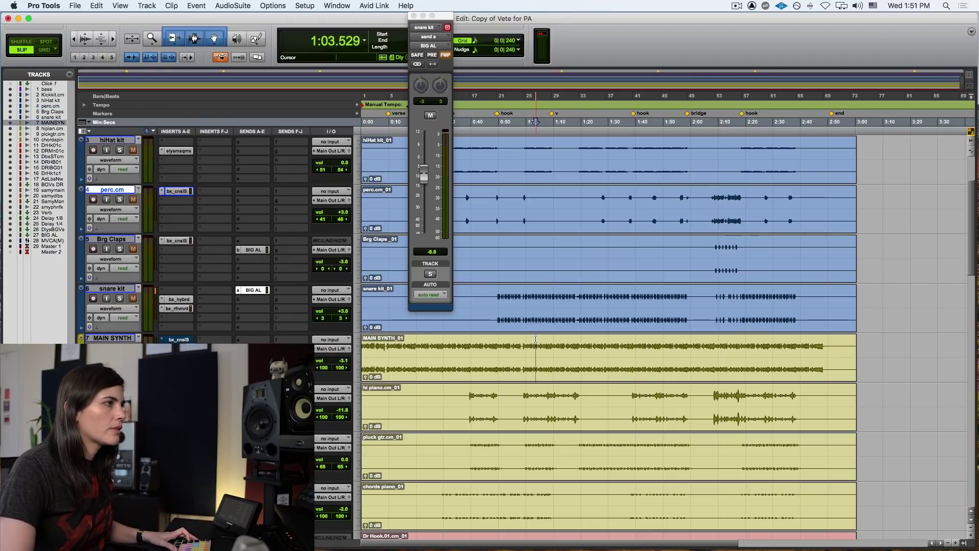
key(space)
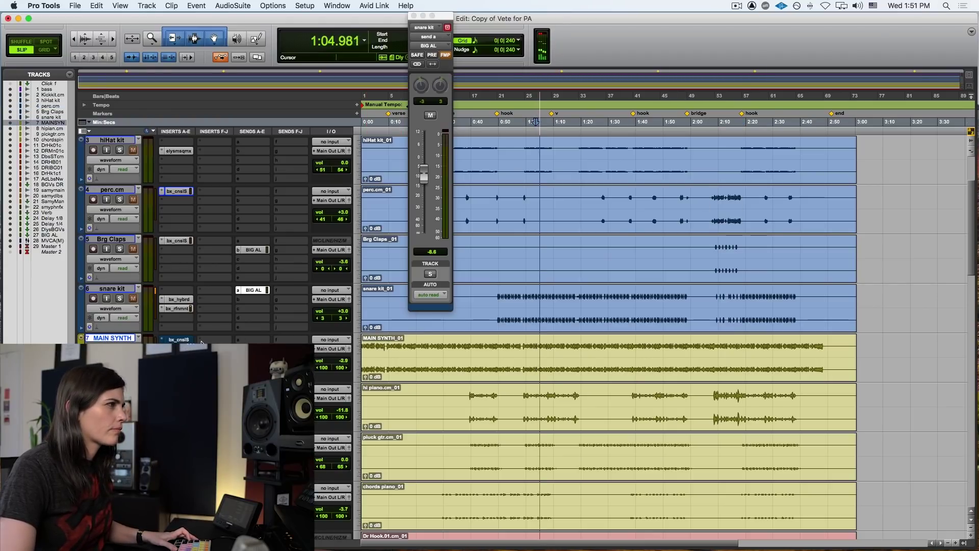
key(space)
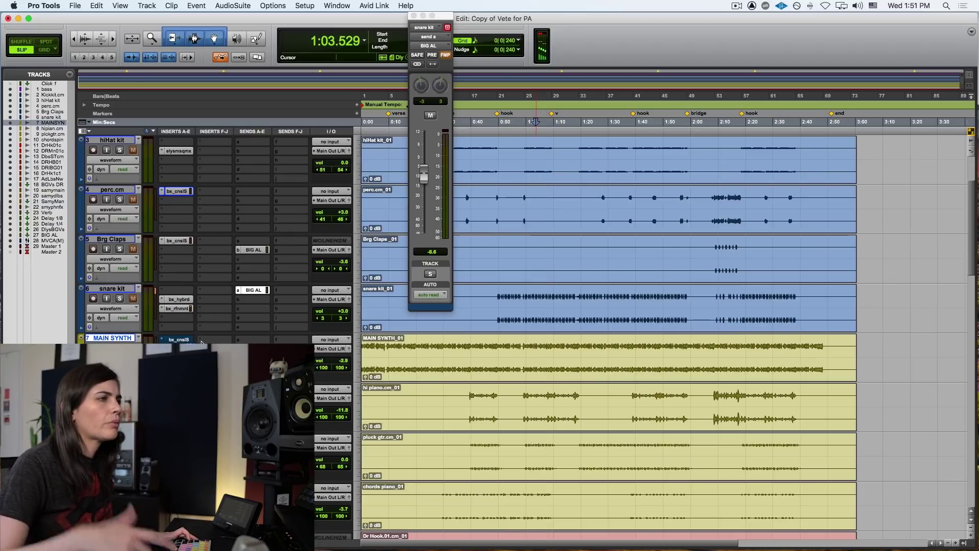
Step: Open bx_console SSL 9000 J on MAIN SYNTH and compare it active and bypassed during playback
click(177, 340)
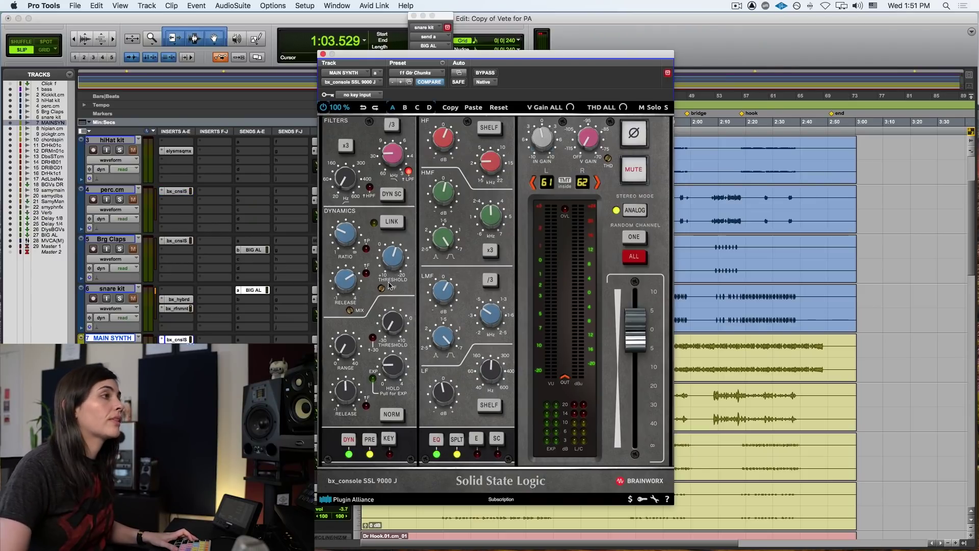
key(space)
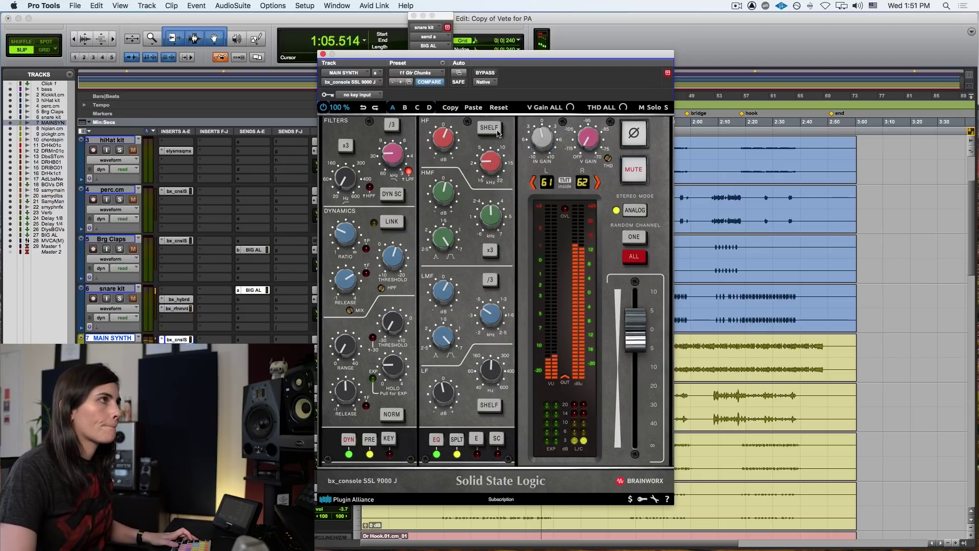
click(484, 73)
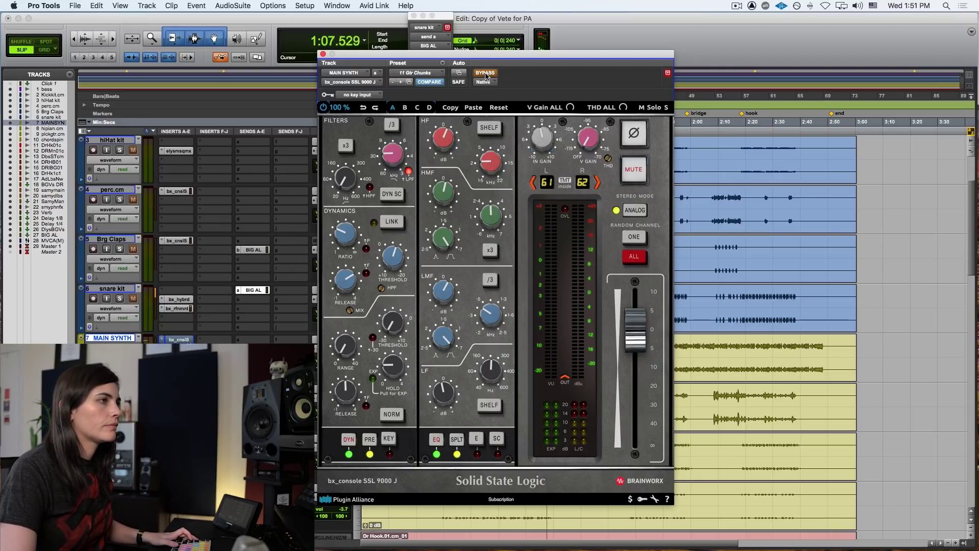
click(485, 73)
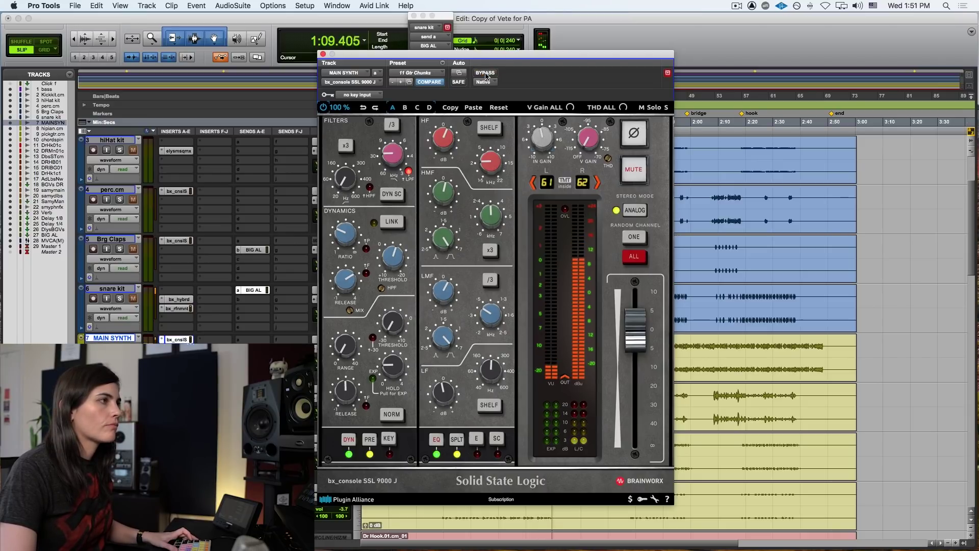
Step: Replay MAIN SYNTH from 1:03.529, bypassing its bx_console insert and reactivating it during playback
key(space)
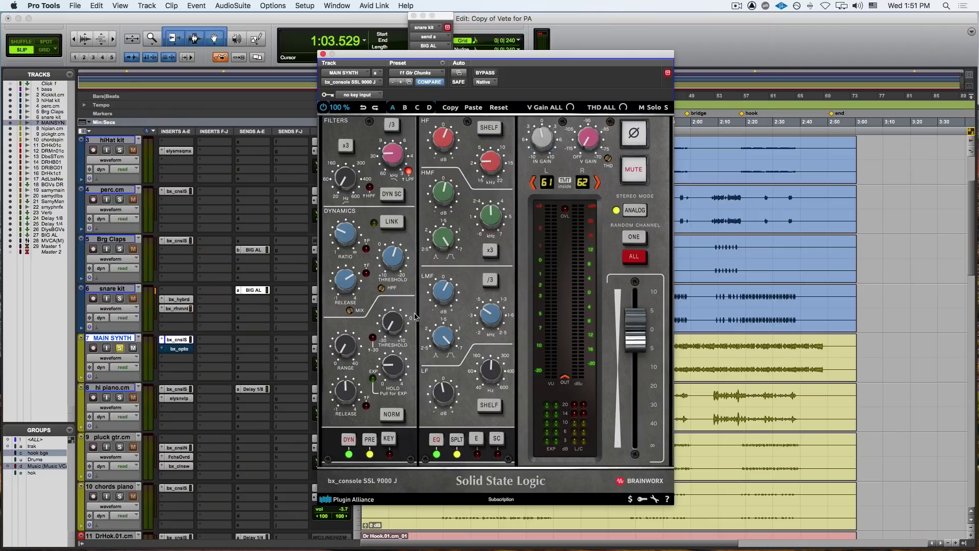
key(space)
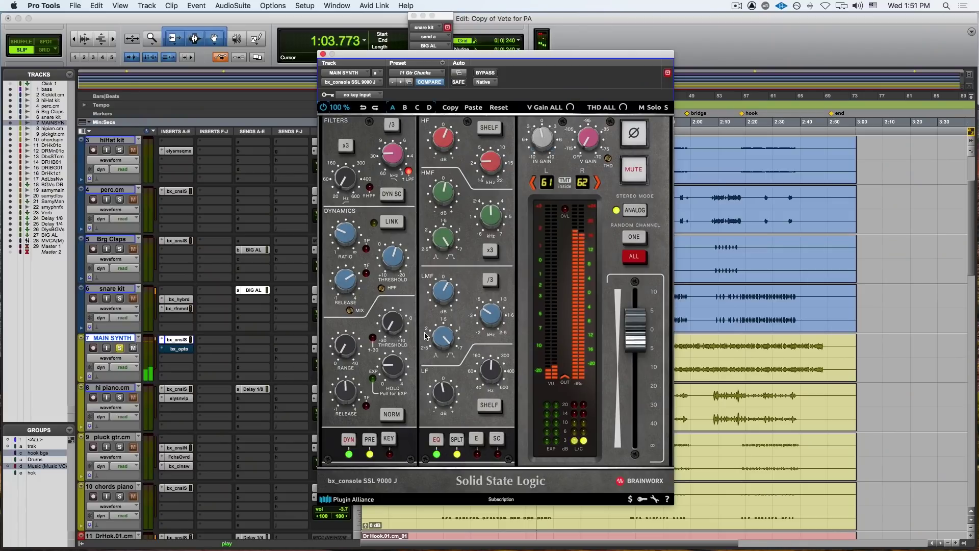
super+click(178, 339)
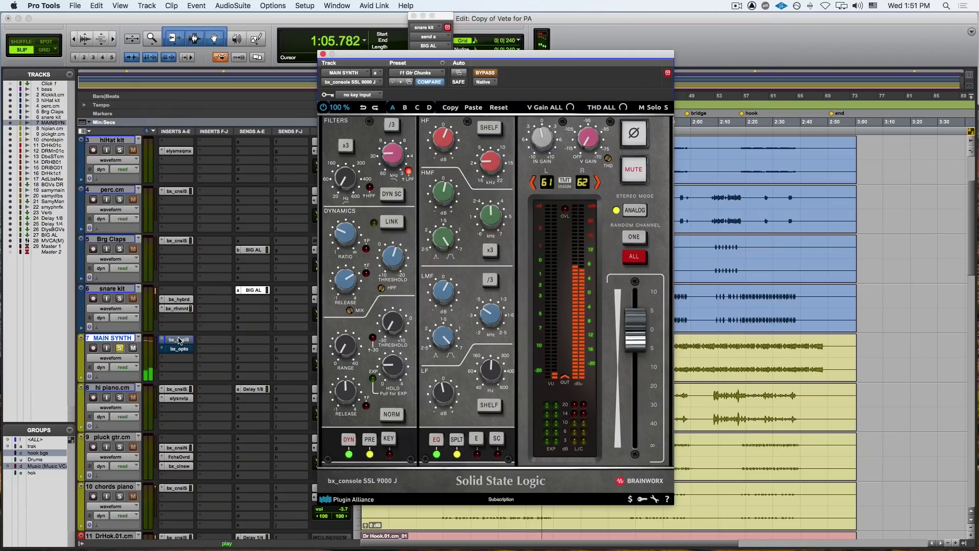
super+click(179, 340)
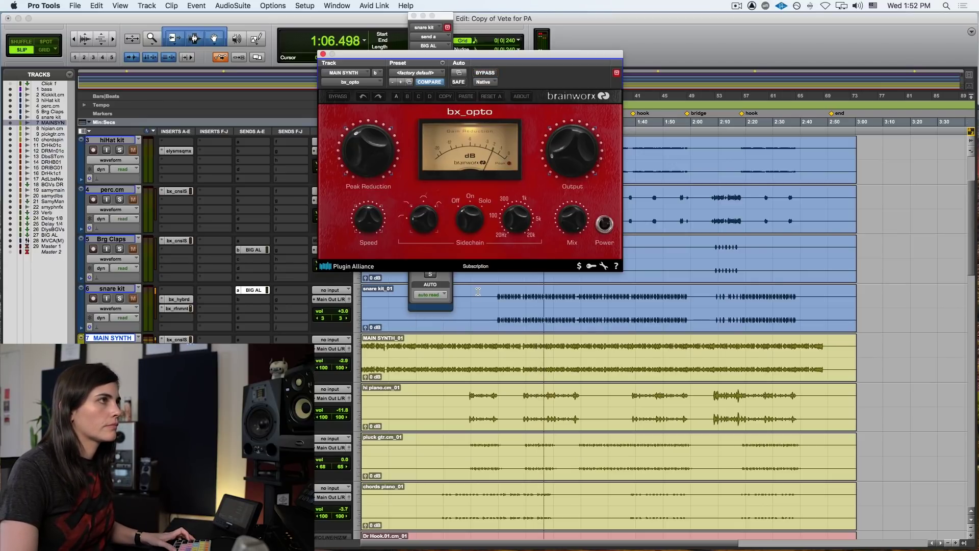
Step: Compare bx_opto on MAIN SYNTH bypassed and active, close the plug-in and stop playback
click(488, 74)
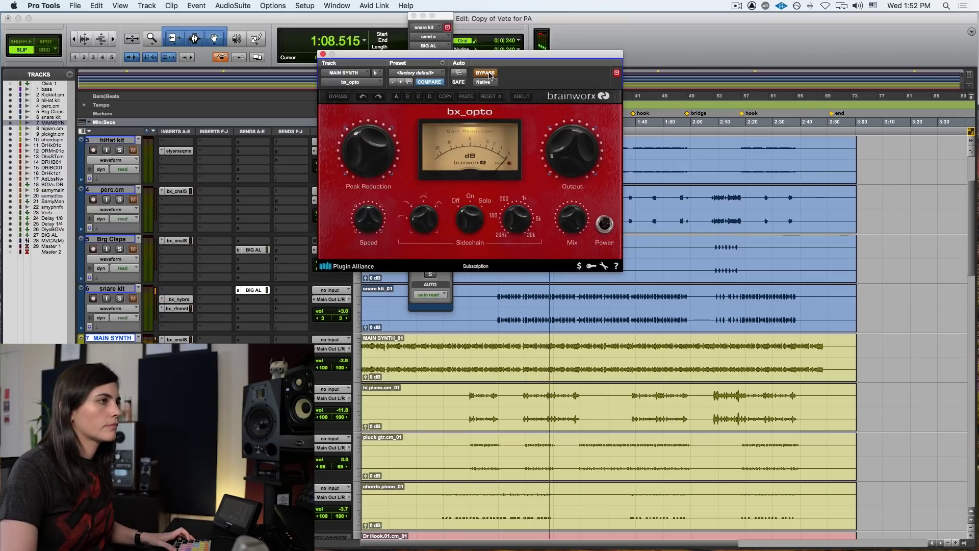
click(488, 74)
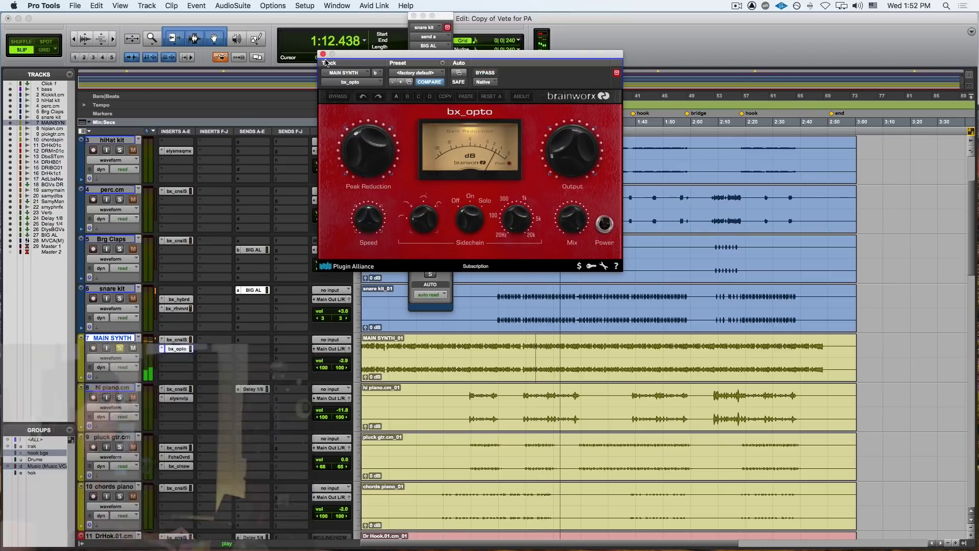
click(323, 54)
key(space)
Step: Select the hi piano.cm passage from 0:59.628 and play it through bx_console SSL 9000 J, muting its Delay 1/8 send
scroll(121, 309, down, 2)
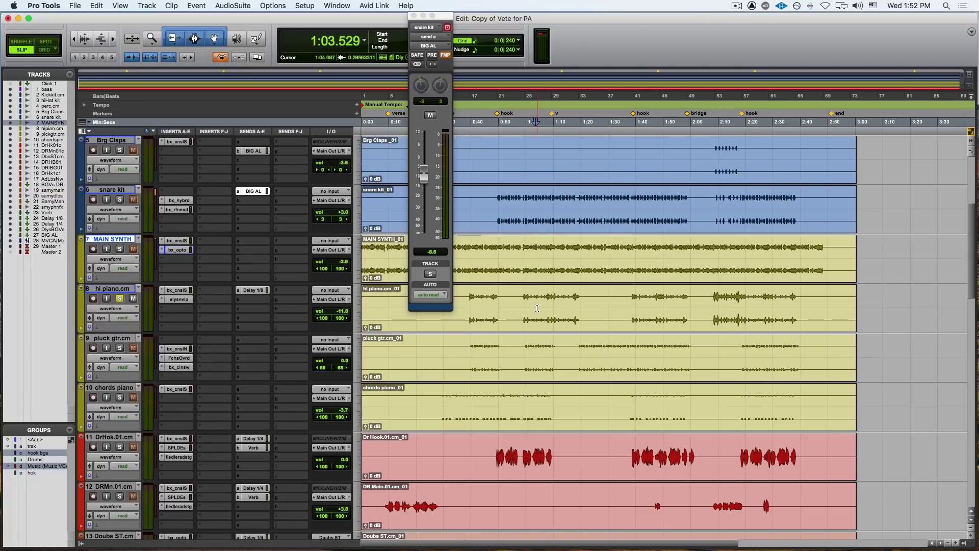
drag(525, 300, 572, 304)
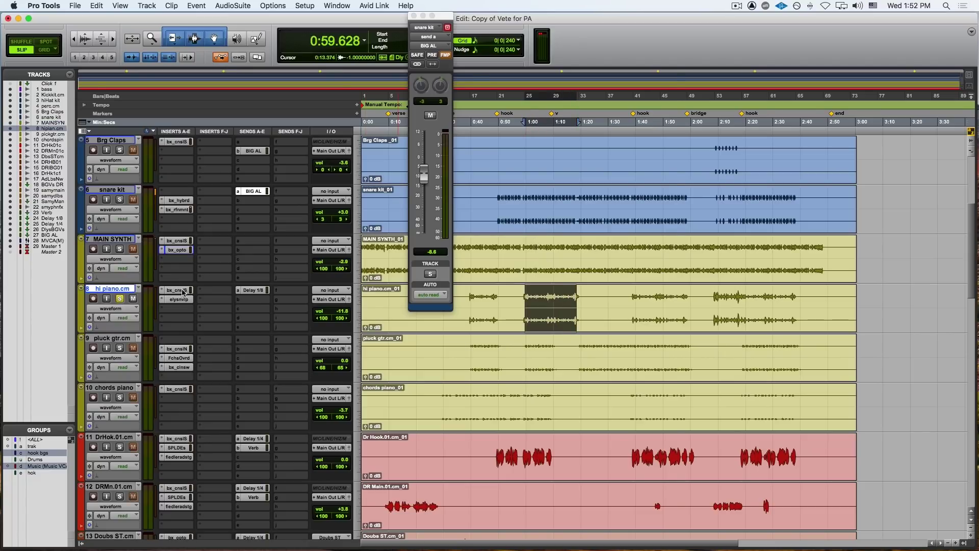
click(184, 291)
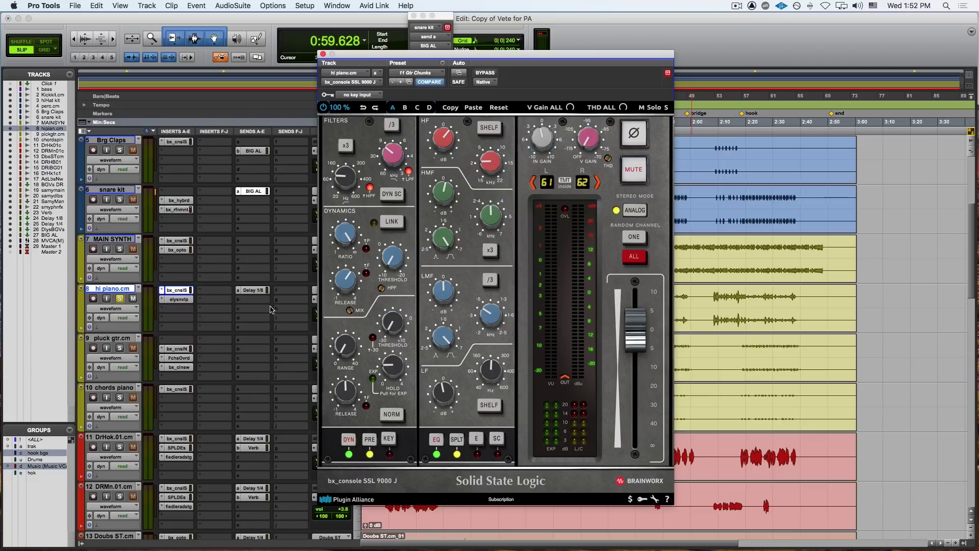
key(space)
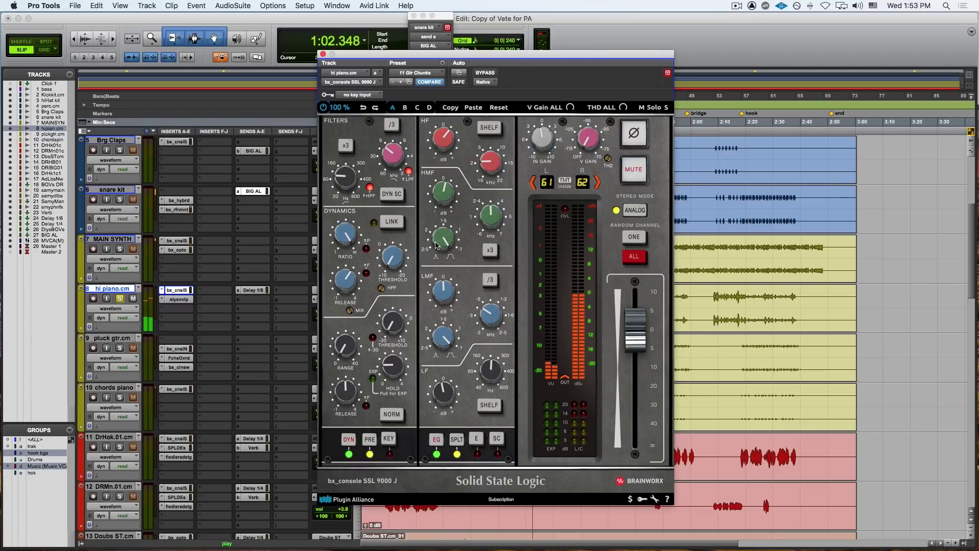
click(261, 291)
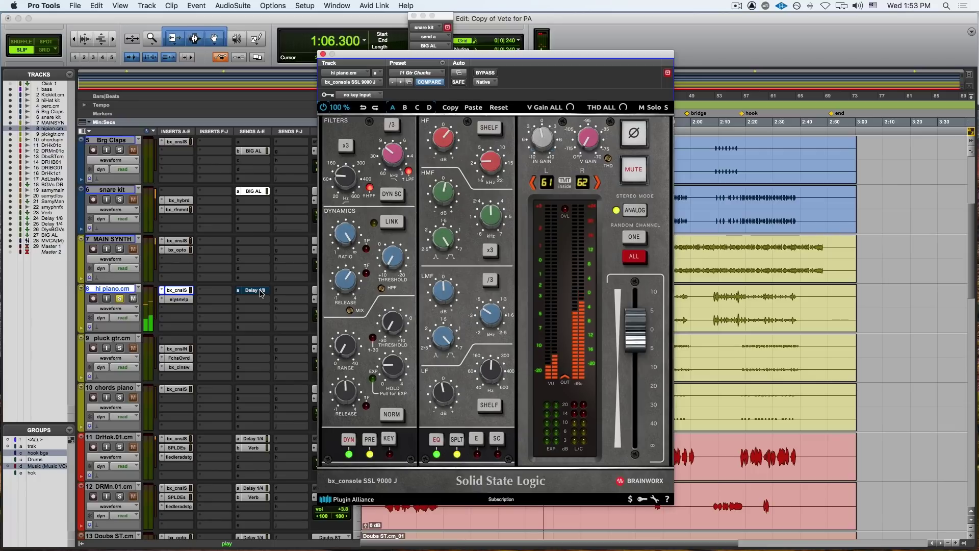
key(space)
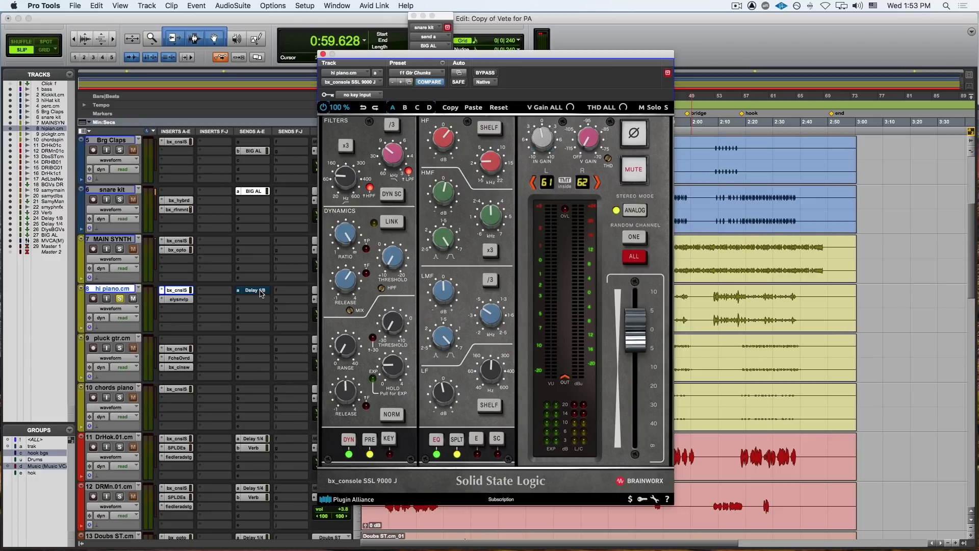
Step: Open elysia nvelope on hi piano.cm and compare it bypassed and active during playback
click(183, 300)
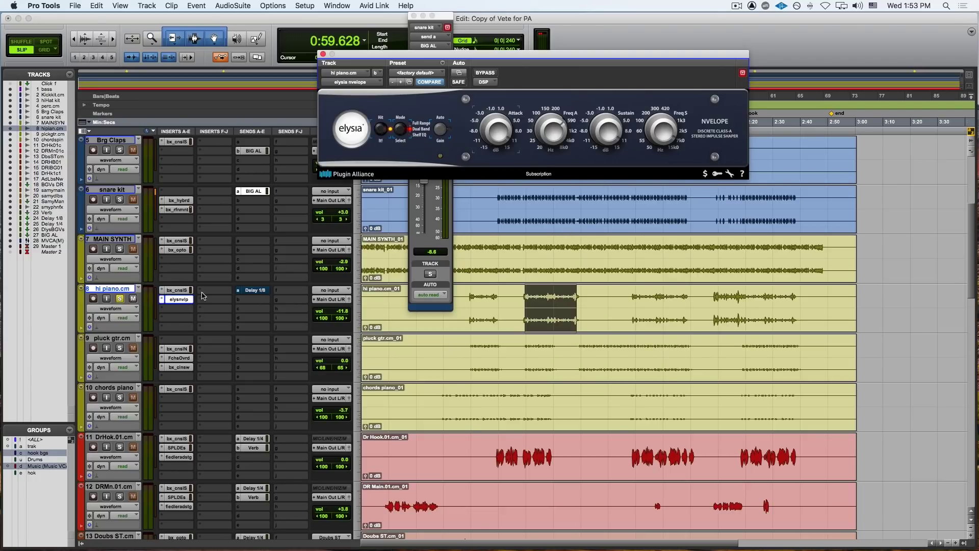
key(space)
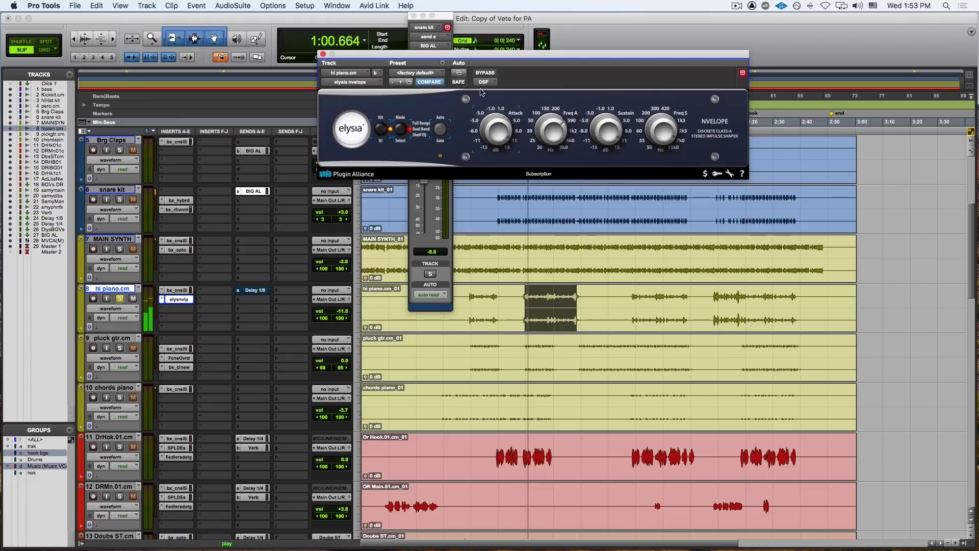
click(485, 74)
click(485, 73)
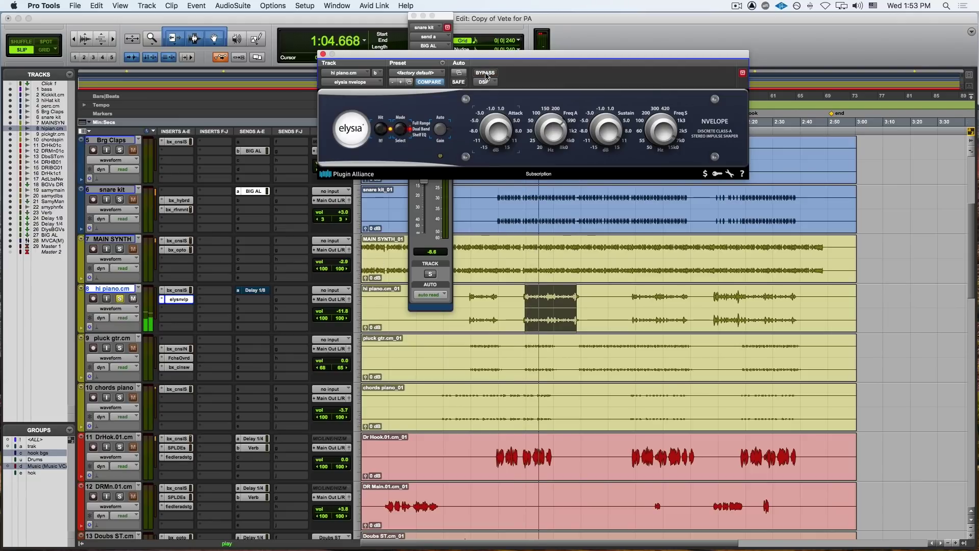
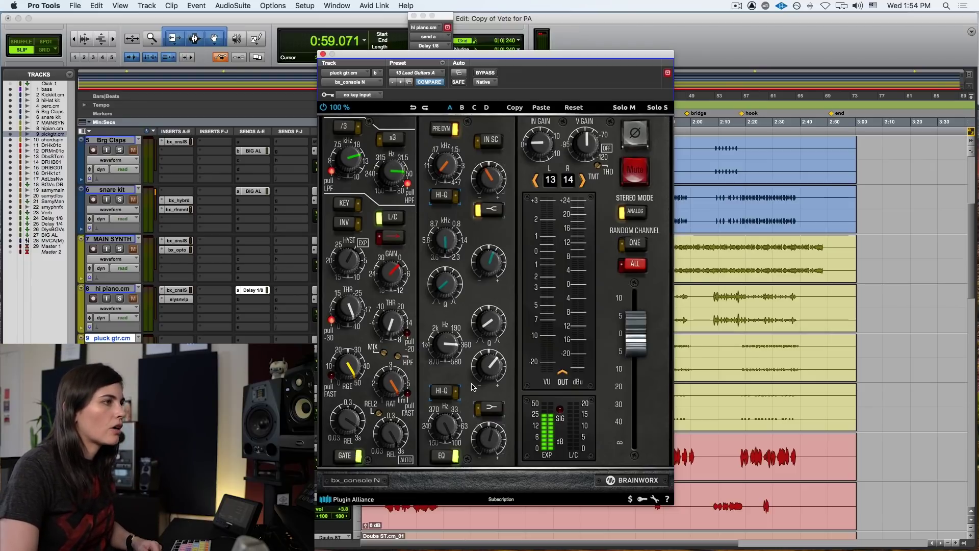
Step: Play pluck gtr.cm from 0:59.071 and compare its bx_console N bypassed and active
drag(497, 56, 747, 30)
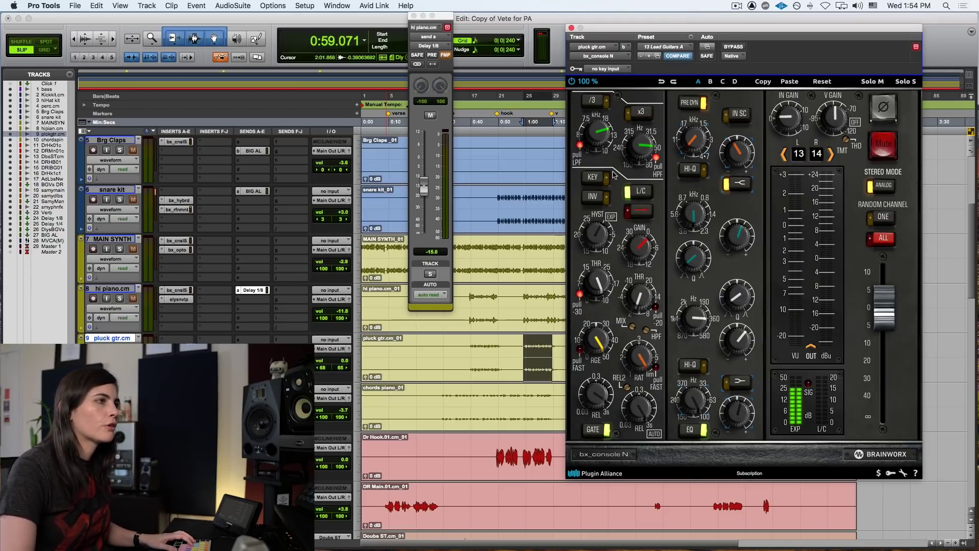
key(space)
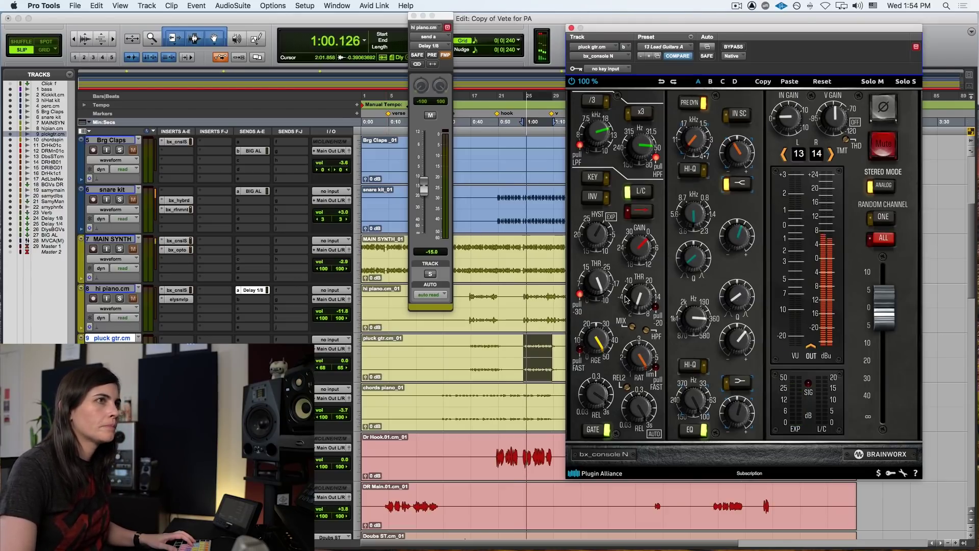
click(733, 47)
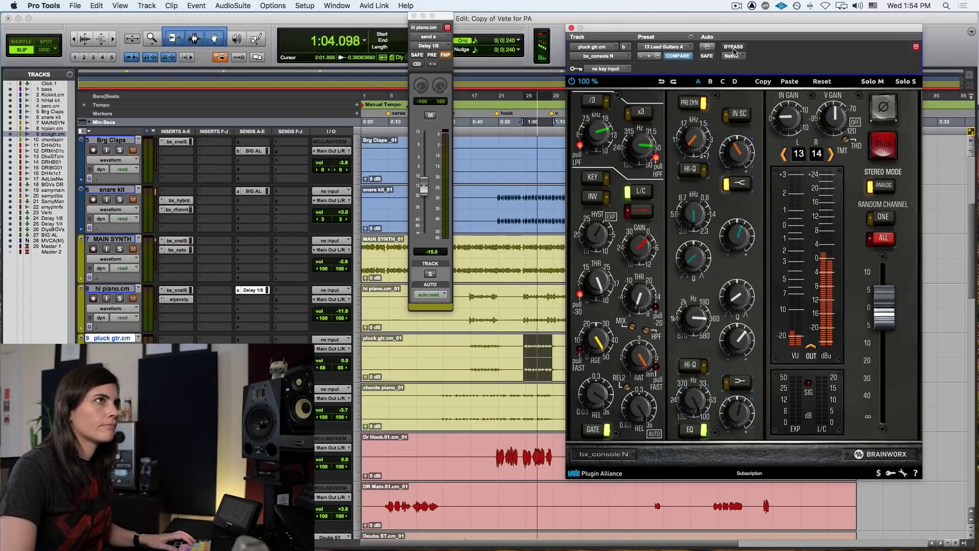
key(space)
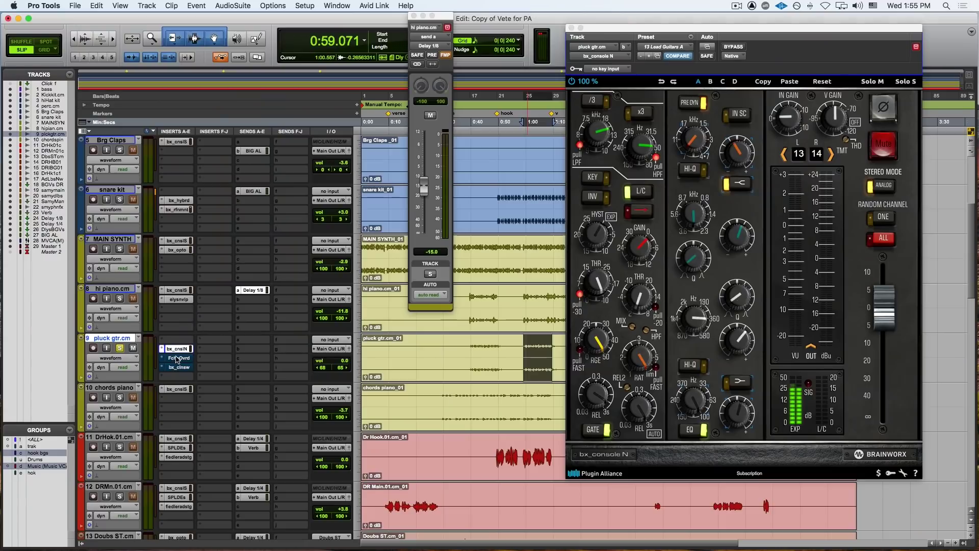
Step: Activate the Fuchs Overdrive Supreme 50 on pluck gtr.cm and compare it active and bypassed during playback
drag(828, 32, 645, 37)
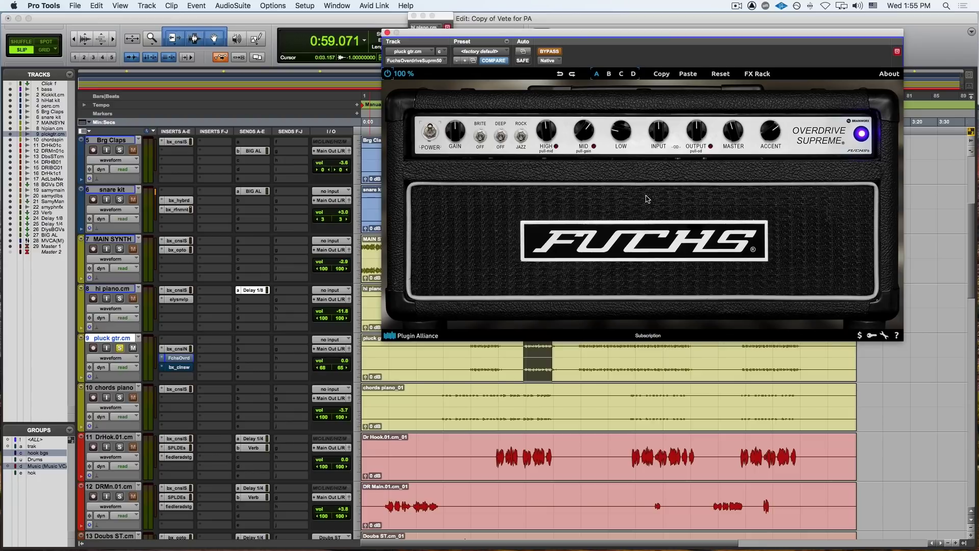
click(549, 52)
key(space)
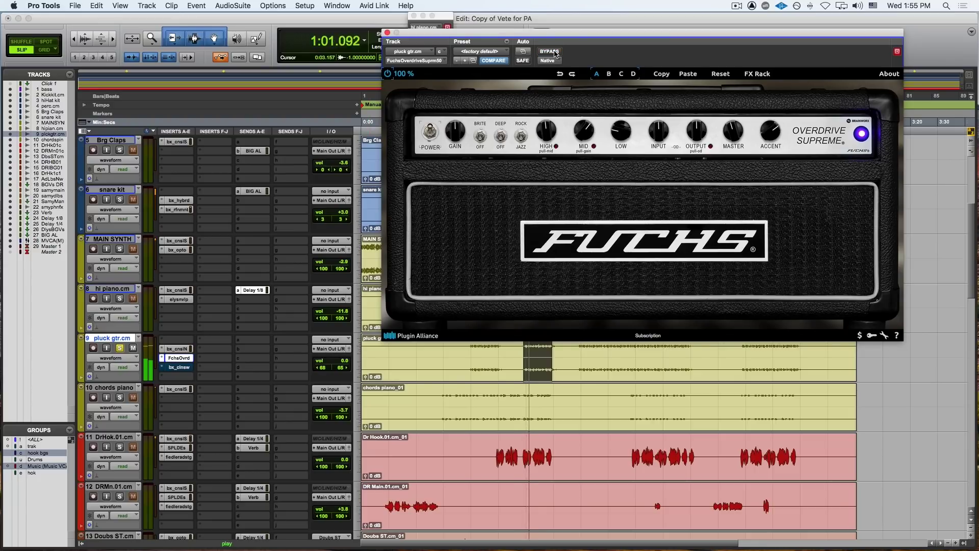
click(554, 52)
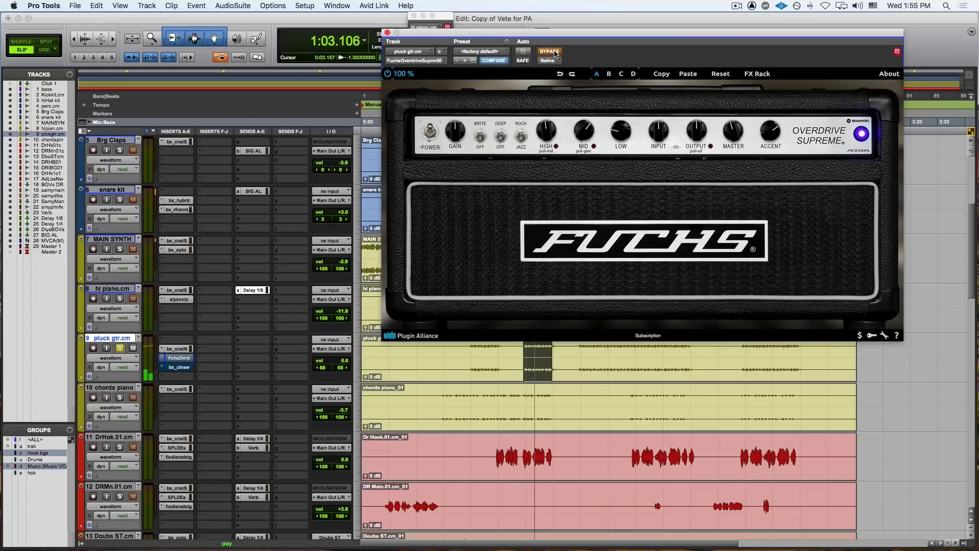
click(554, 53)
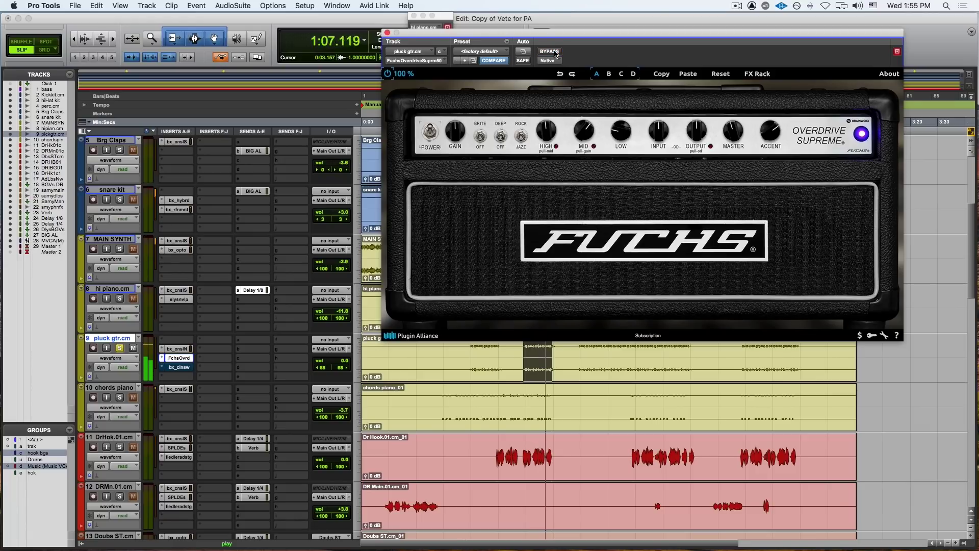
key(space)
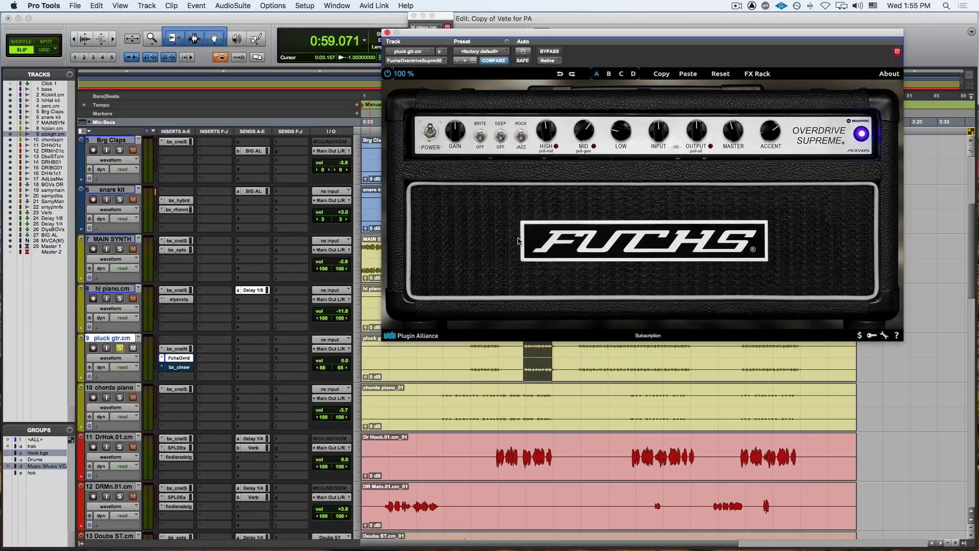
Step: Open bx_cleansweep Pro on pluck gtr.cm, close it and play the track with that insert bypassed
click(188, 369)
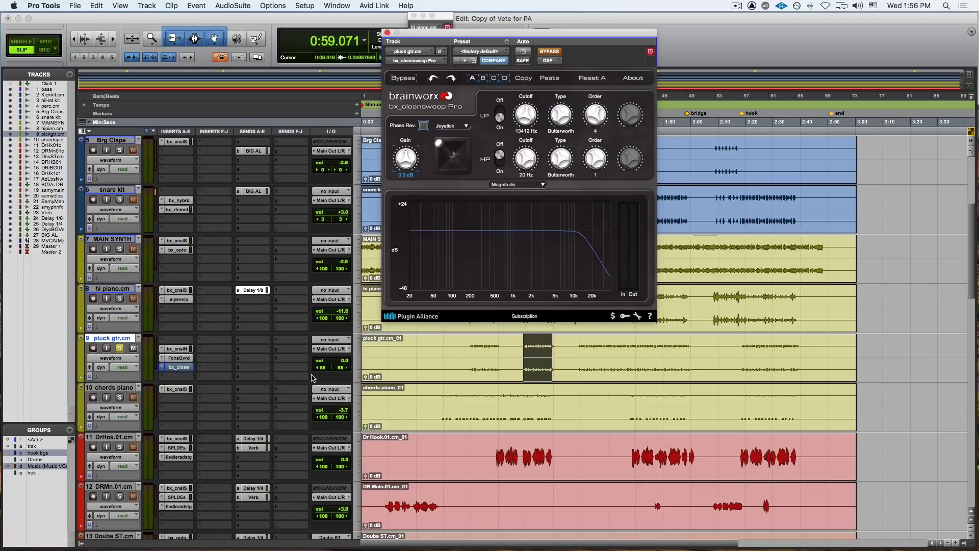
click(185, 367)
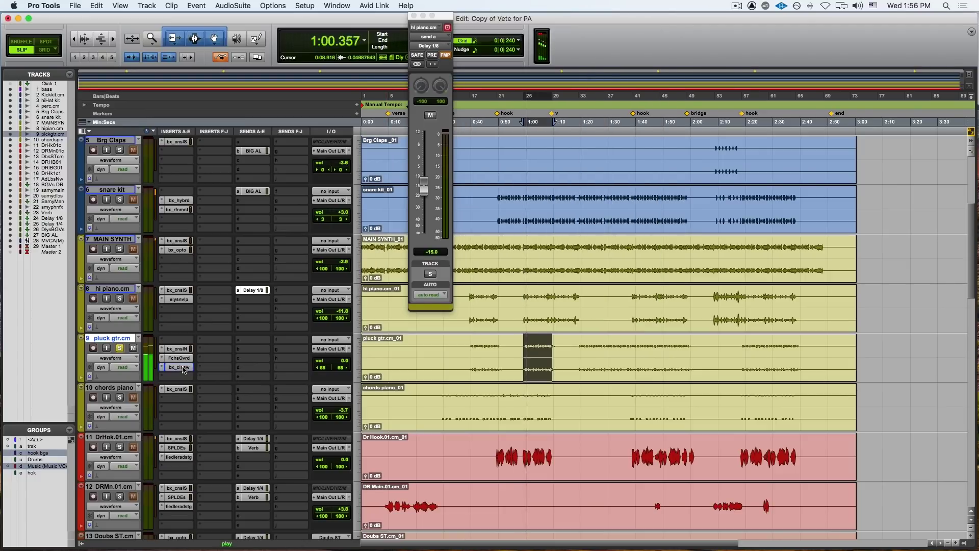
Step: Solo hi piano.cm, MAIN SYNTH, snare kit and Brg Claps alongside pluck gtr.cm and play them together
click(119, 299)
click(119, 249)
click(120, 199)
click(120, 150)
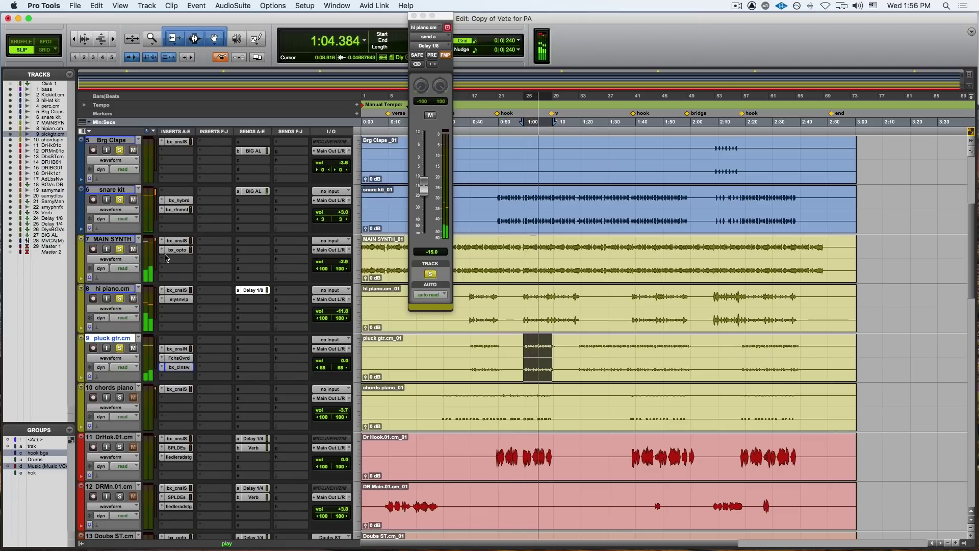
scroll(165, 257, up, 4)
scroll(175, 370, down, 4)
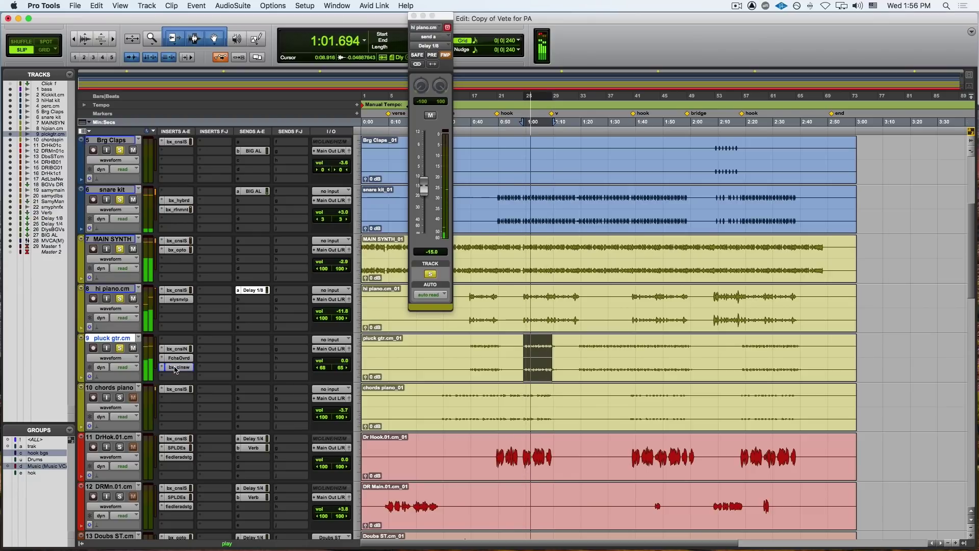
key(space)
key(space)
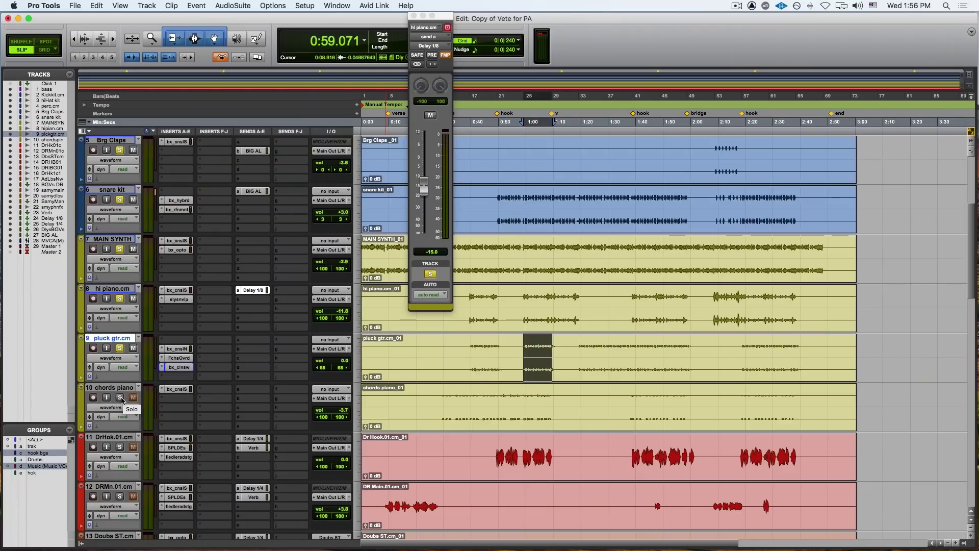
Step: Open bx_console SSL 9000 J on chords piano and play the track with the other soloed tracks from 0:35.851
click(178, 389)
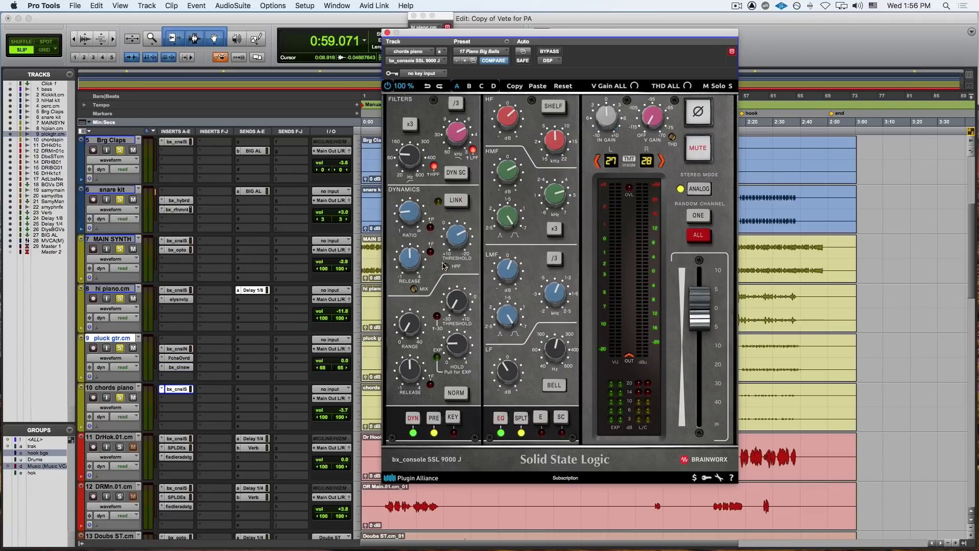
drag(503, 33, 704, 29)
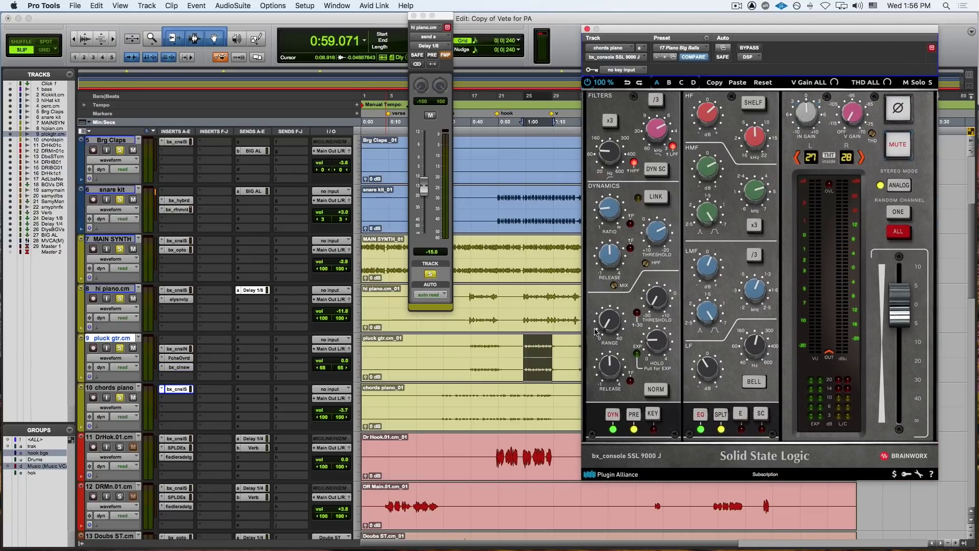
click(457, 396)
key(space)
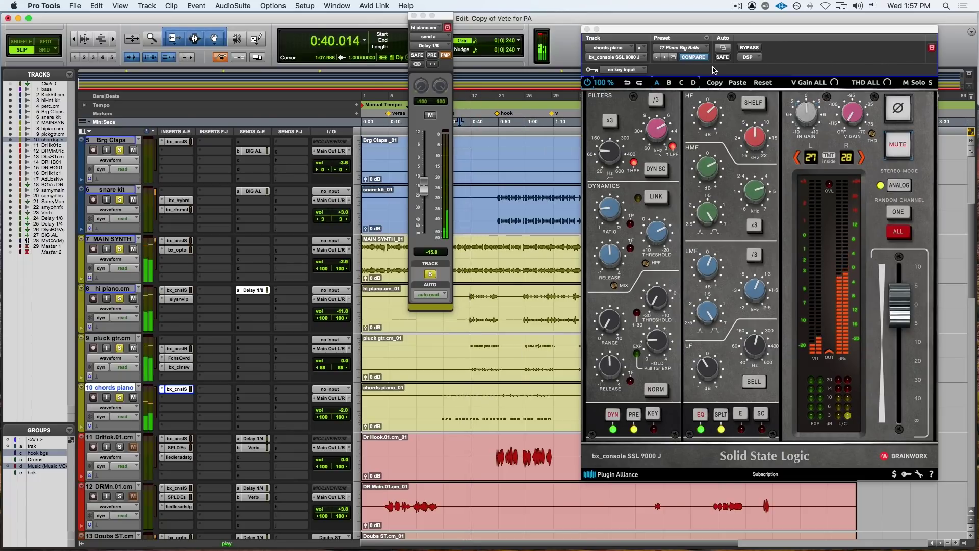
key(space)
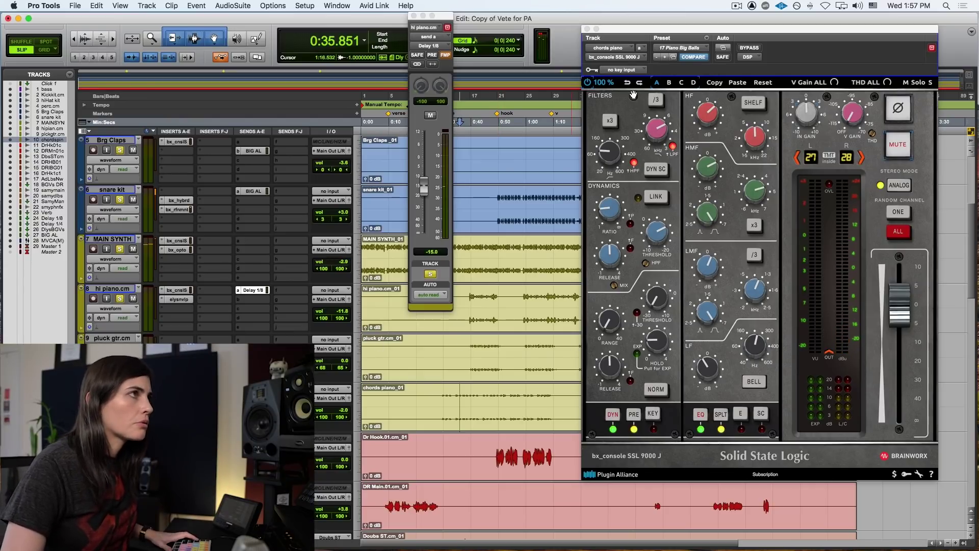
Step: Close the chords piano plug-in and look over the vocal tracks from DR Main to samy main
click(587, 29)
scroll(562, 232, down, 5)
scroll(561, 232, down, 8)
scroll(562, 232, up, 12)
scroll(563, 232, up, 6)
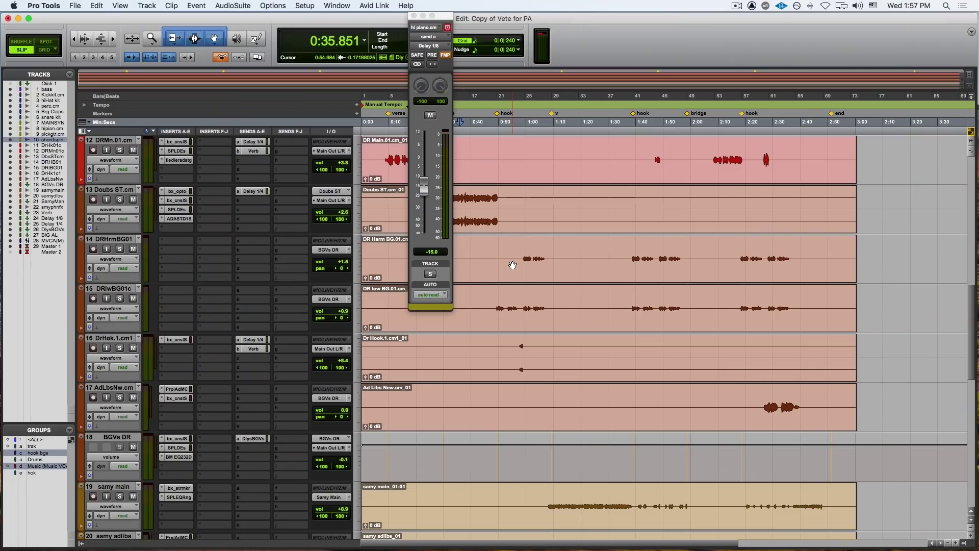
Step: Open the bx_townhouse Buss Compressor on Master 1 and play the mix from 0:53.684
scroll(512, 265, down, 10)
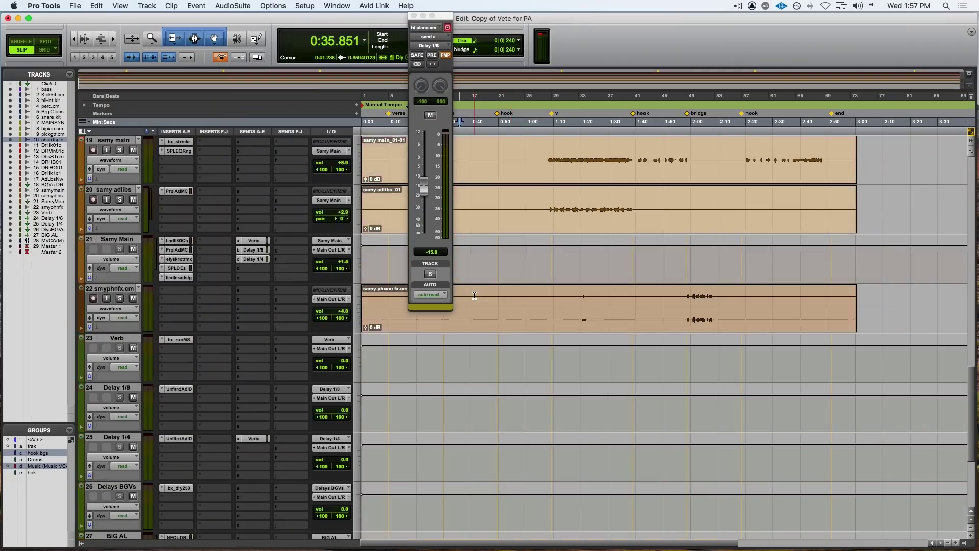
click(185, 455)
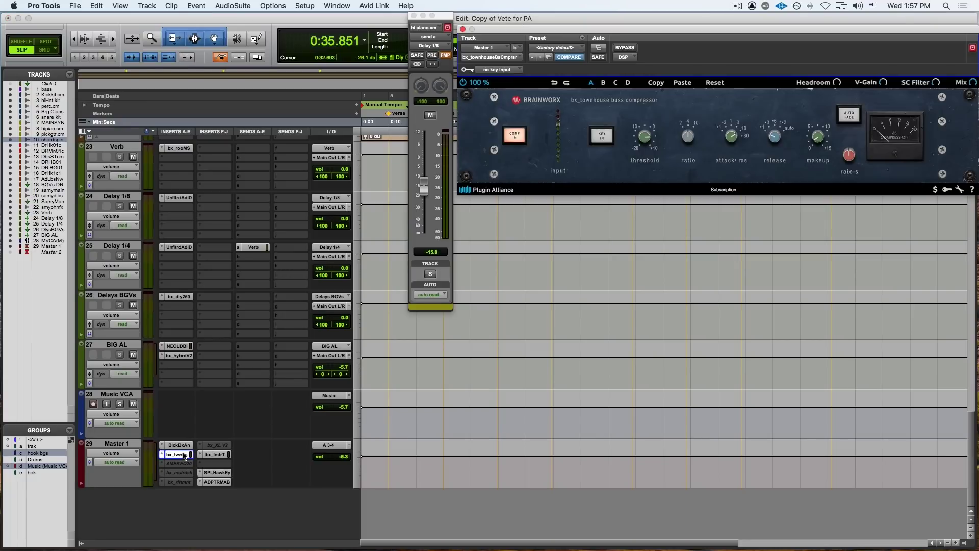
click(508, 469)
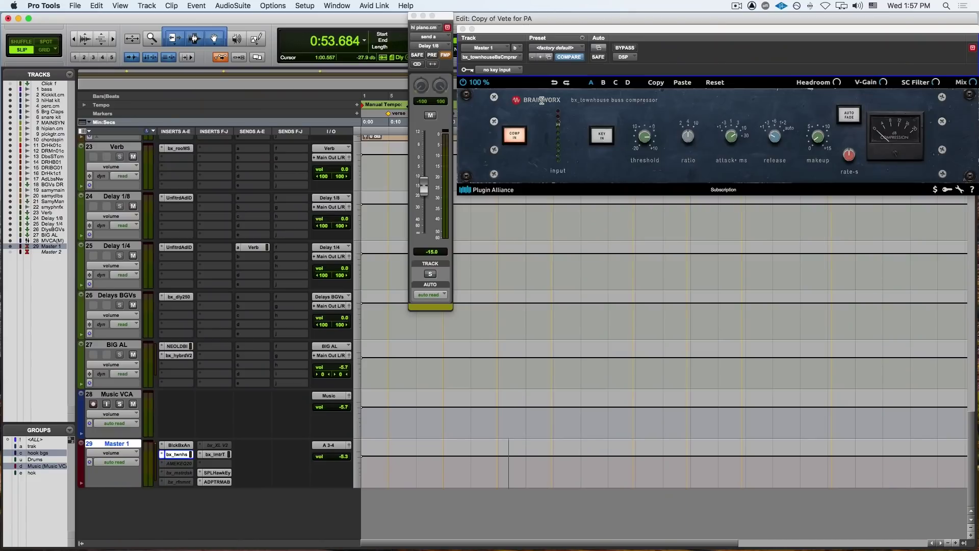
drag(520, 30, 454, 149)
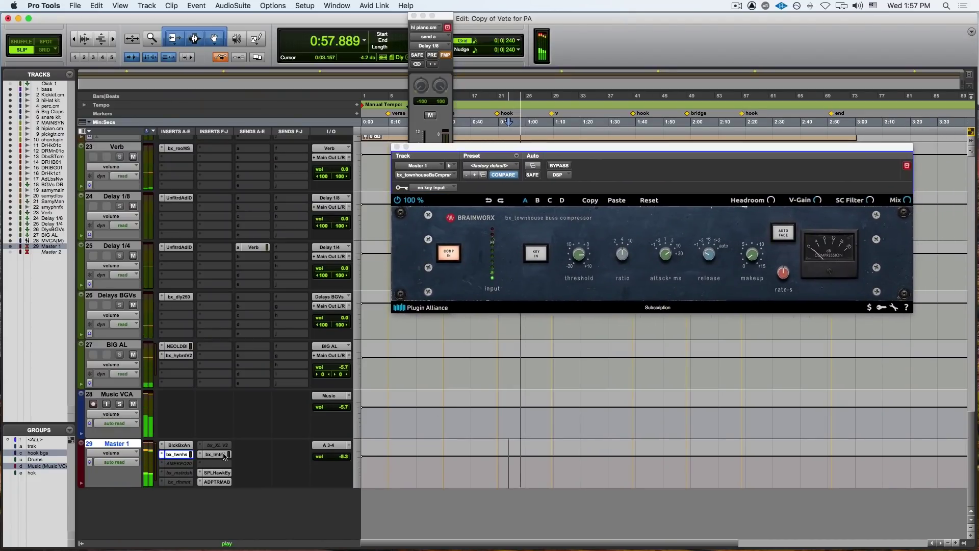
Step: Open bx_limiter True Peak on Master 1 and play the mix from 0:34.179
click(215, 454)
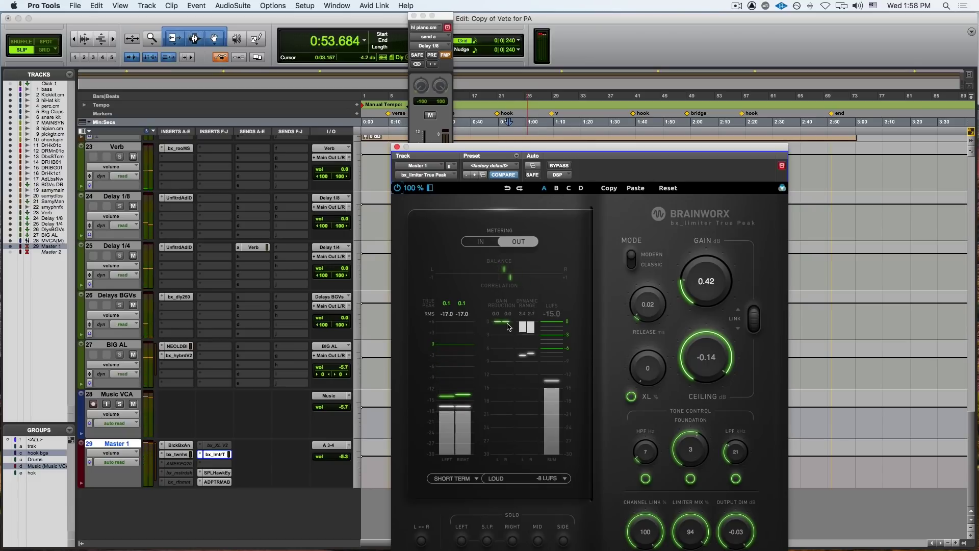
drag(461, 150, 599, 73)
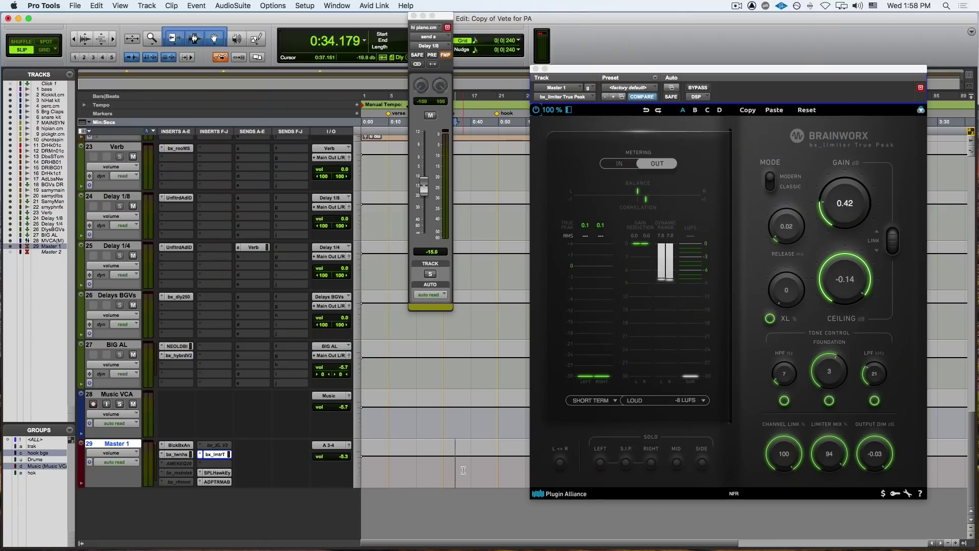
key(space)
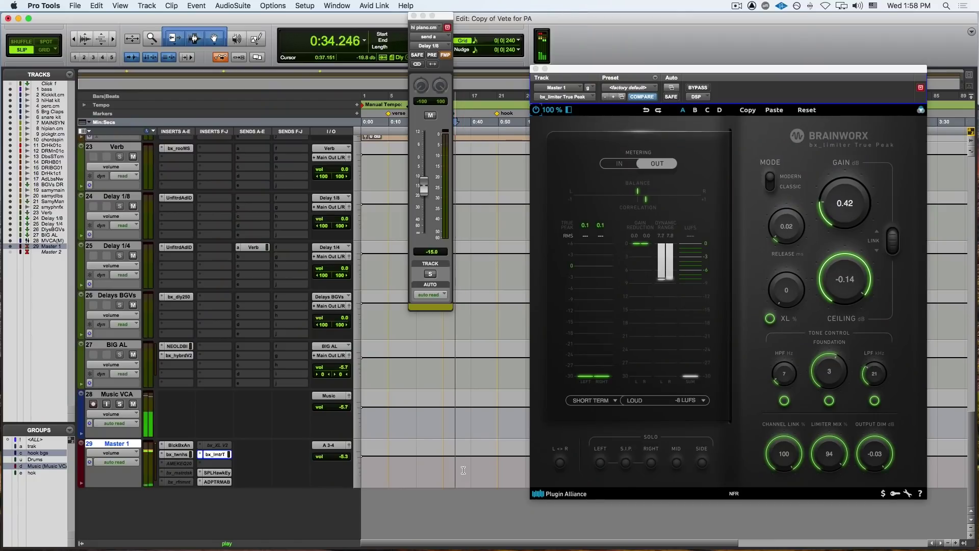
Step: Activate and open AMEK EQ 200 on Master 1, then compare the playing mix with the EQ bypassed and engaged
click(184, 465)
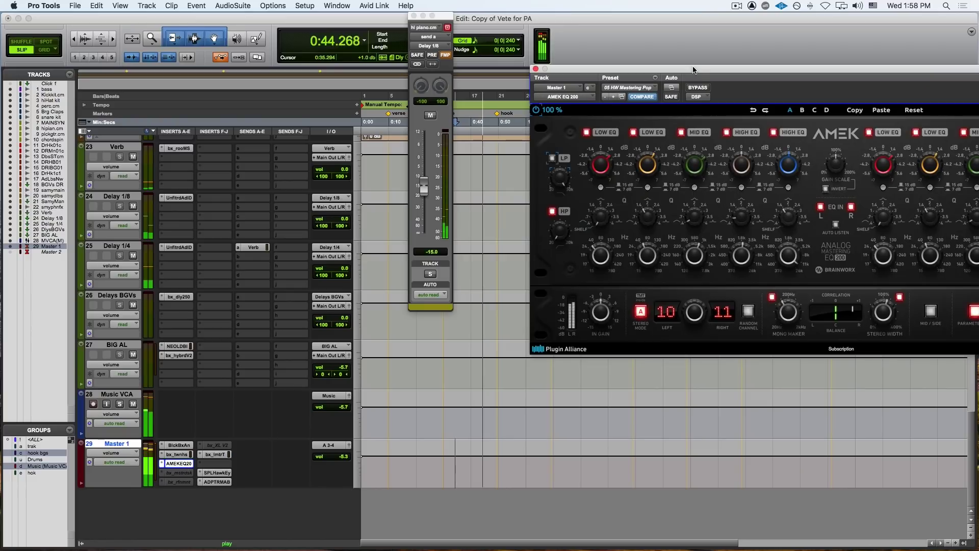
drag(693, 70, 413, 109)
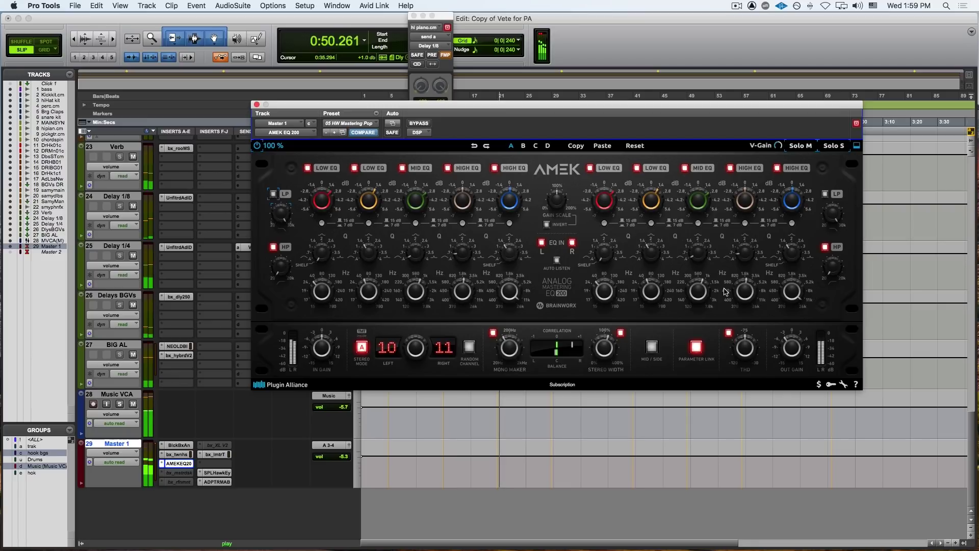
key(space)
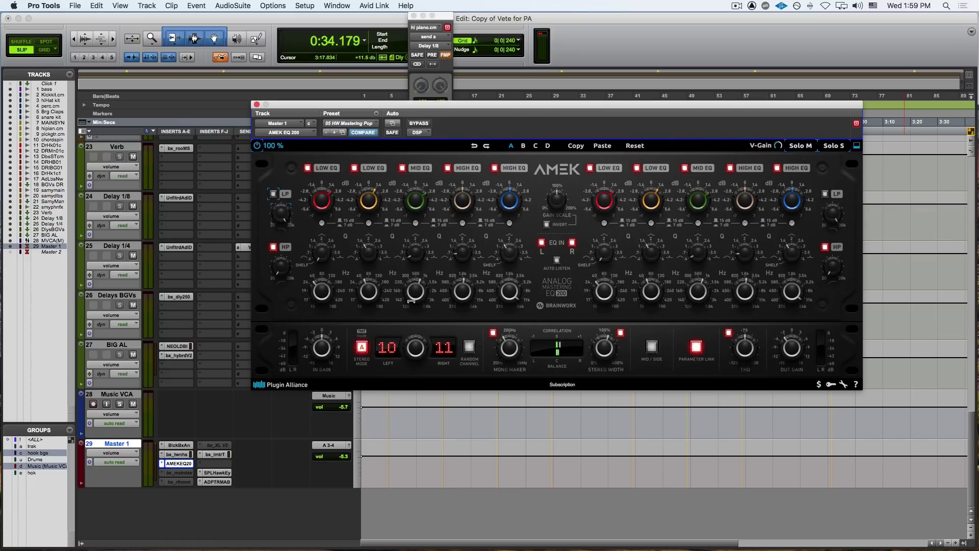
mouse_move(422, 288)
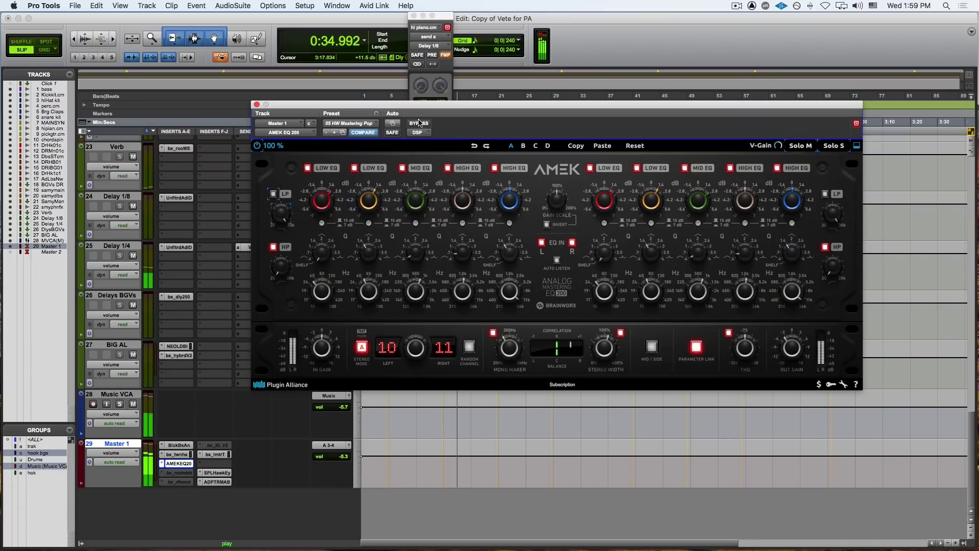
click(419, 124)
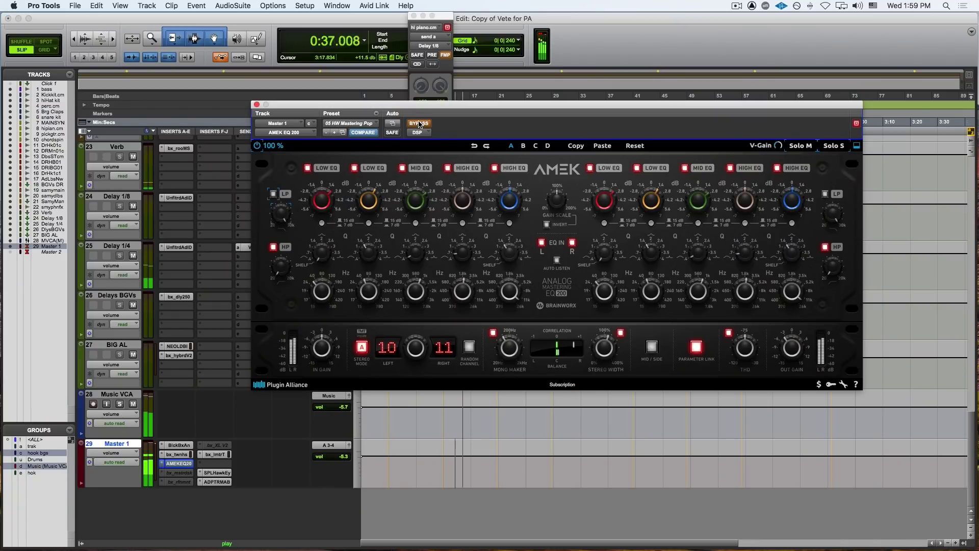
click(419, 124)
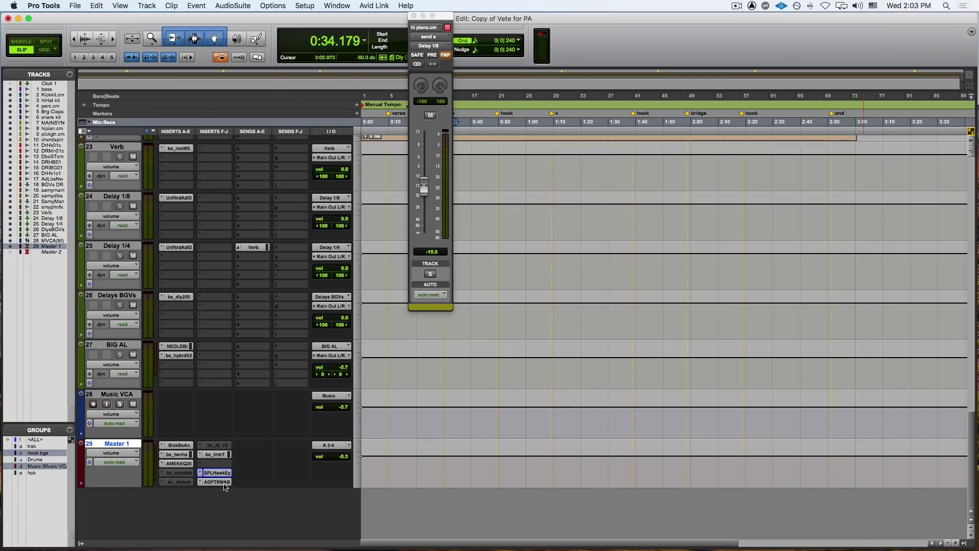
Step: Open ADPTR MetricAB on Master 1, set its filter to the Sub band and show the Spectrum view
click(224, 484)
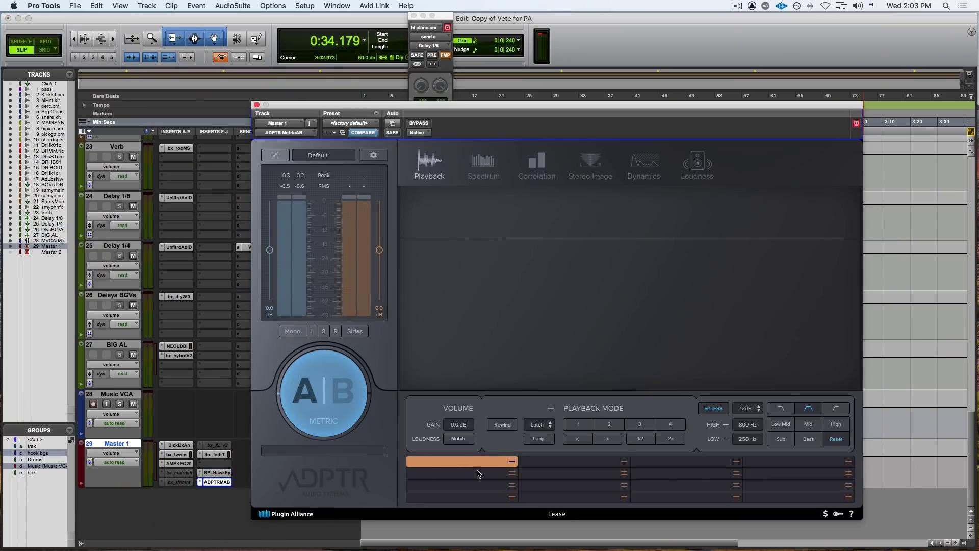
click(835, 425)
click(780, 439)
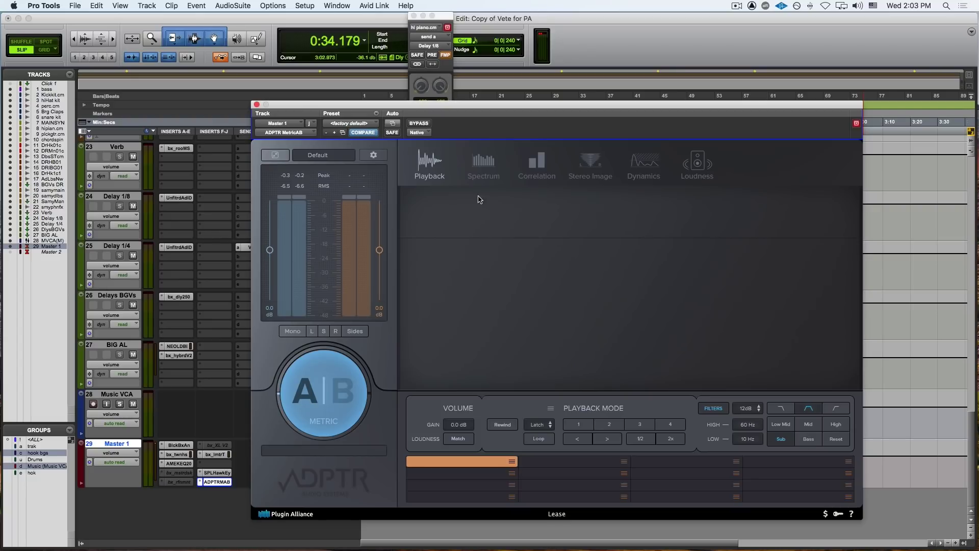
click(480, 169)
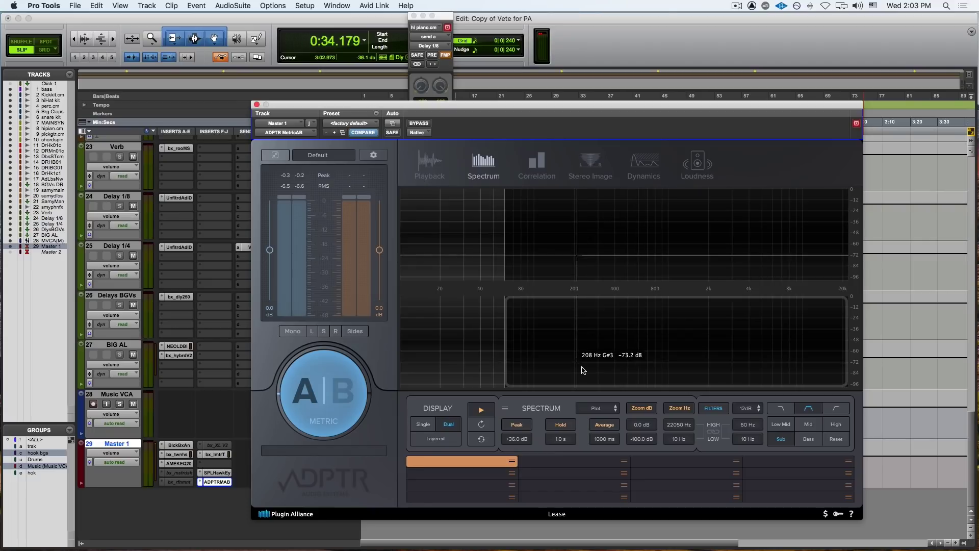
Step: Try MetricAB's Low Mid, Mid, Bass and Sub filter bands, then reset the filter
click(781, 425)
click(810, 430)
click(808, 441)
click(782, 440)
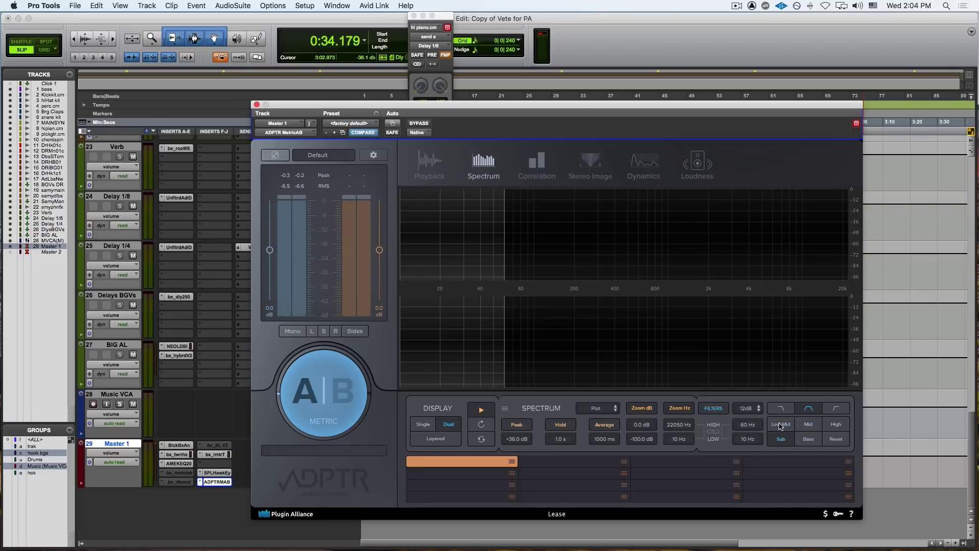
click(781, 424)
click(808, 425)
click(782, 440)
click(836, 442)
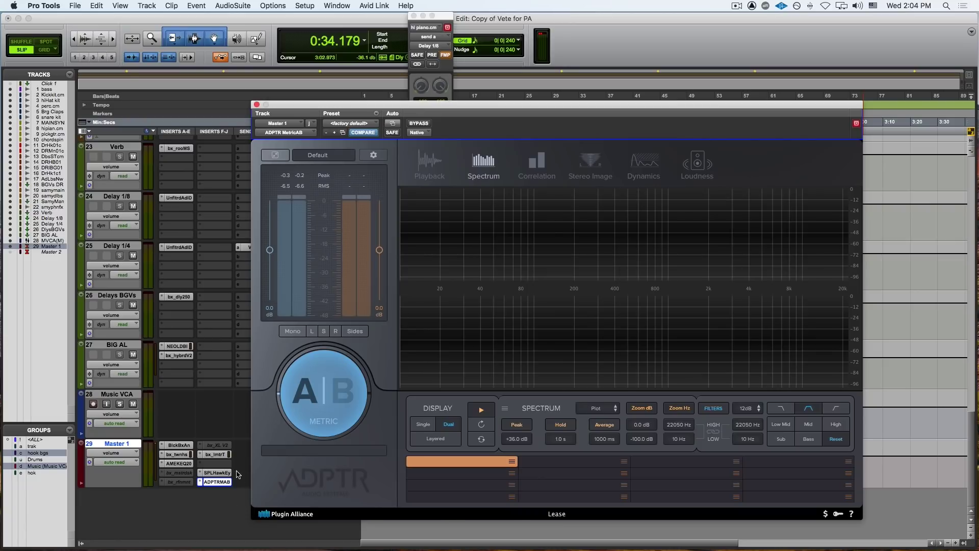
Step: Check the SPL HawkEye insert on Master 1 and leave the metering plug-ins closed
click(216, 472)
click(217, 472)
click(217, 481)
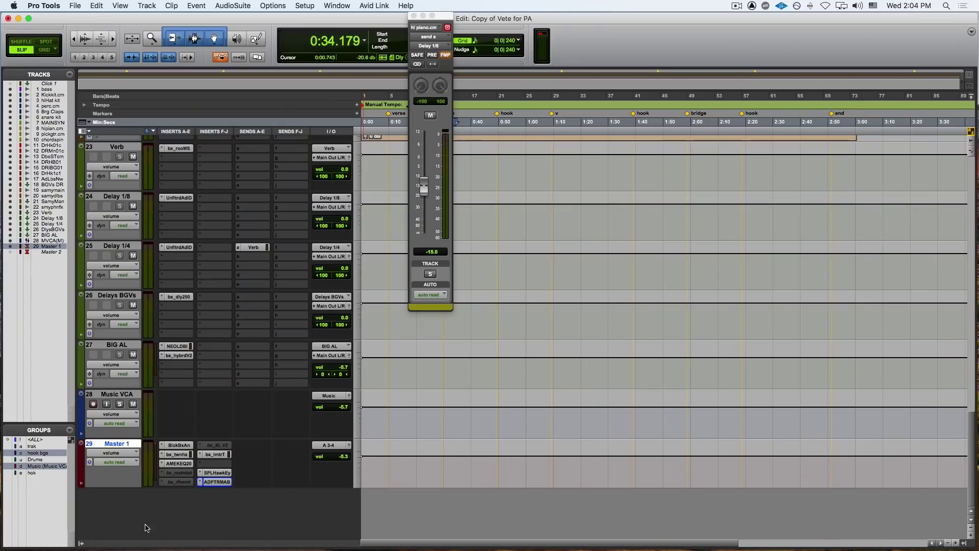
Step: Activate bx_masterdesk on Master 1 and look over its presets, keeping 24 Hip Hop Light Comp Turbo
click(179, 464)
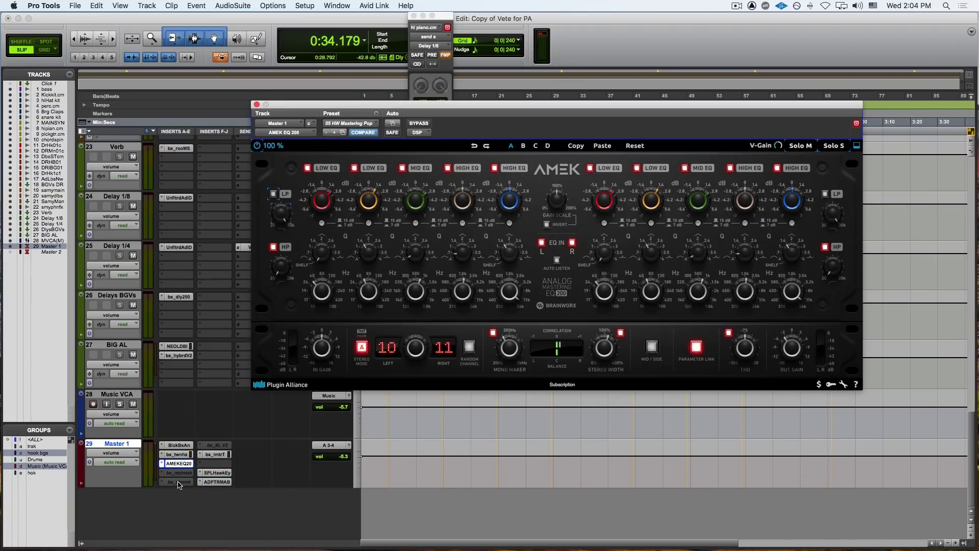
click(182, 474)
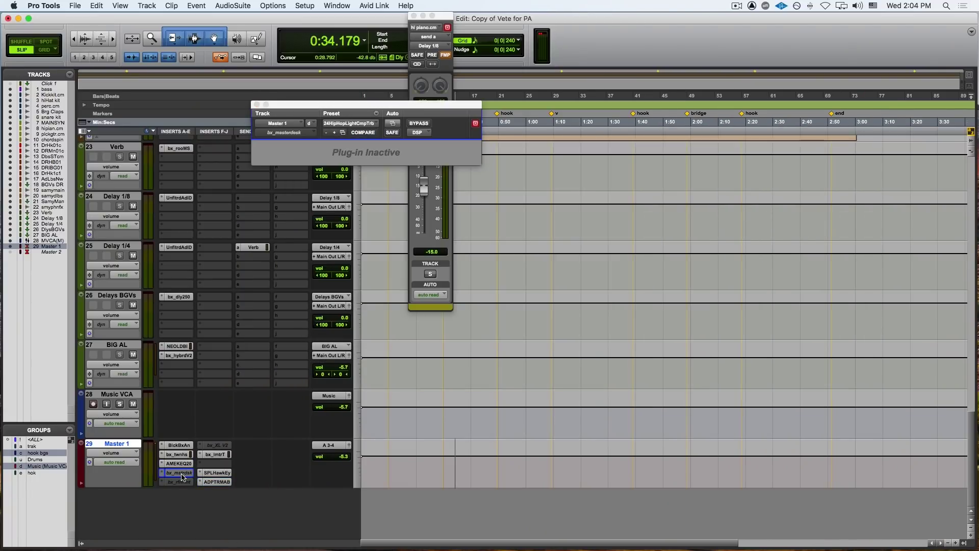
ctrl+super+click(180, 473)
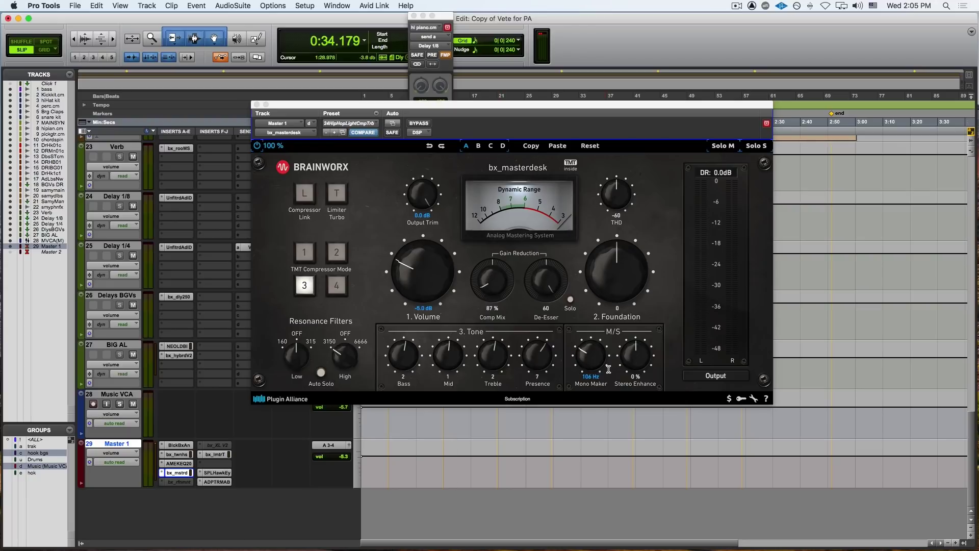
click(367, 124)
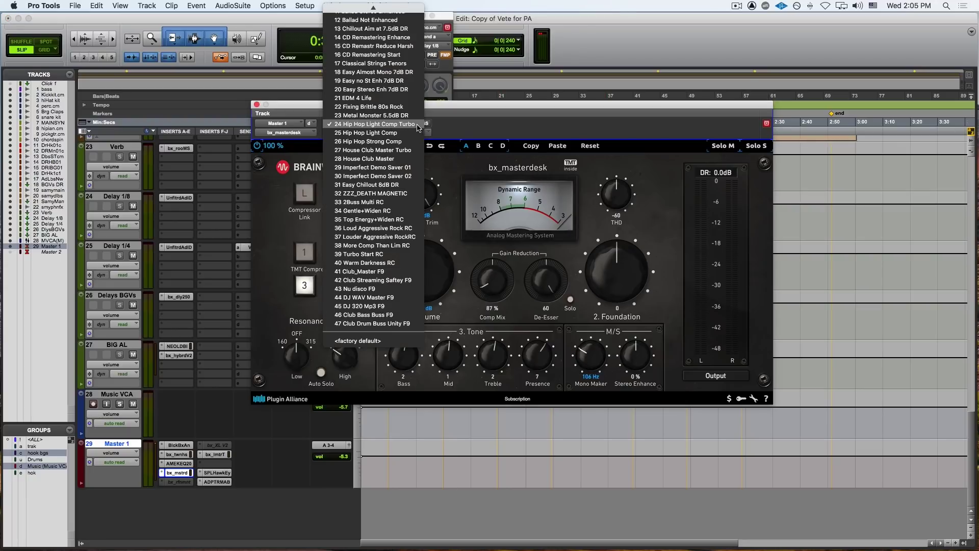
click(446, 133)
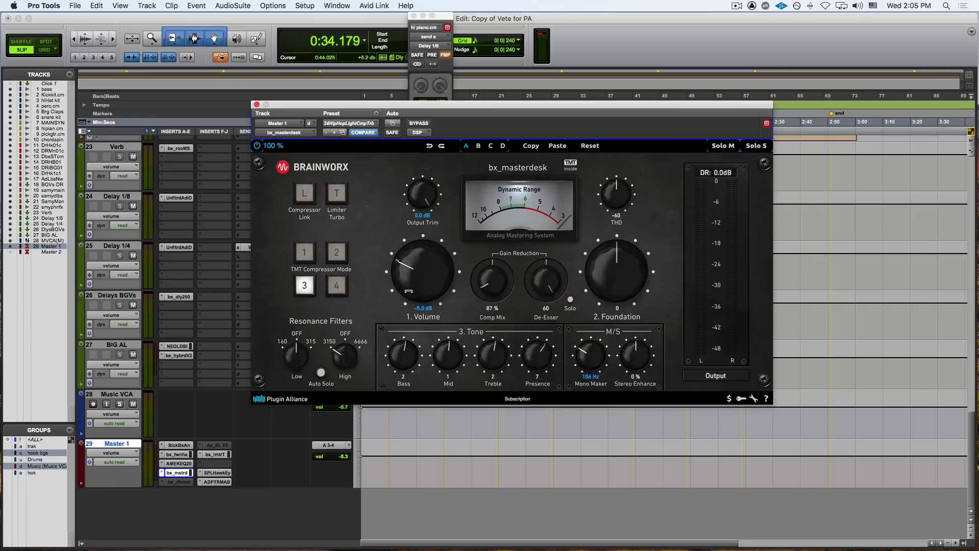
Step: Play the mix from 0:34.179 and compare it with bx_masterdesk bypassed and engaged
key(space)
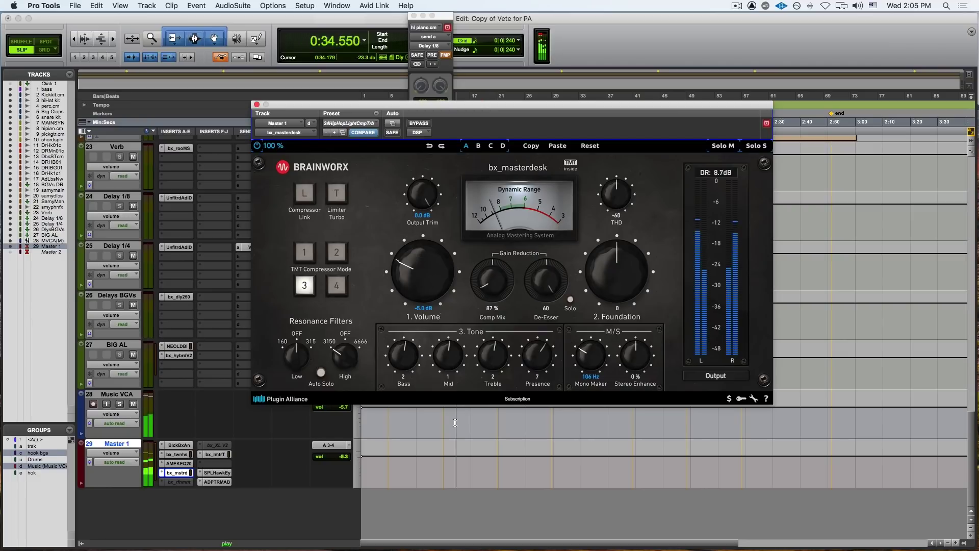
click(419, 124)
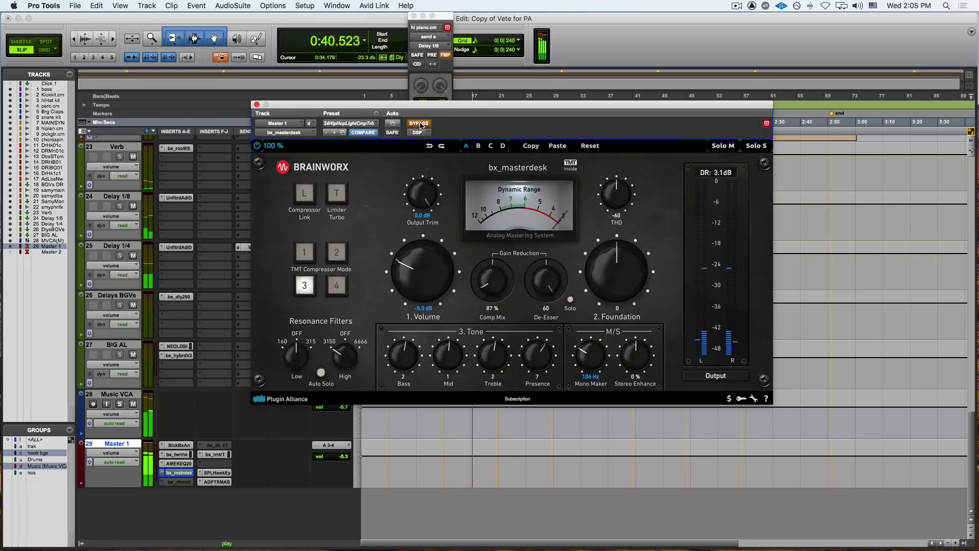
click(419, 124)
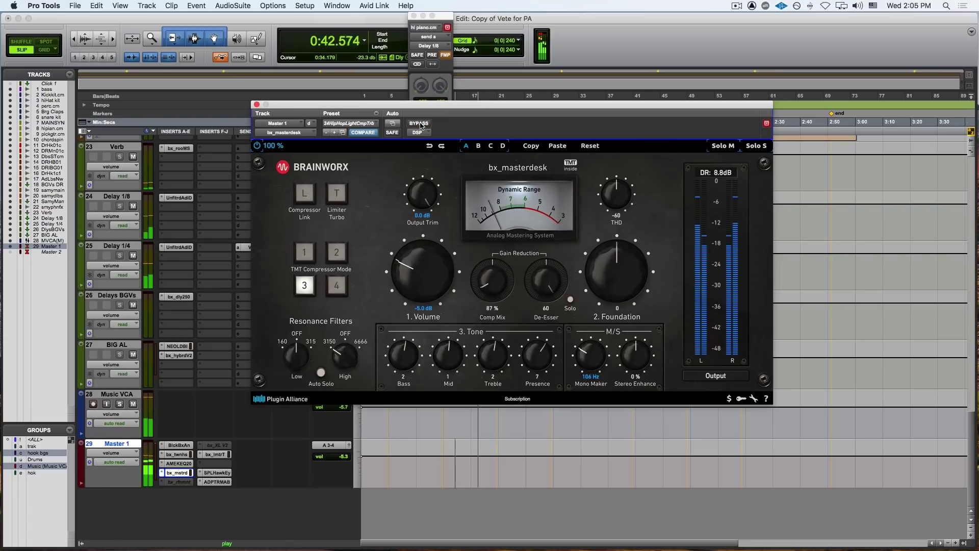
key(space)
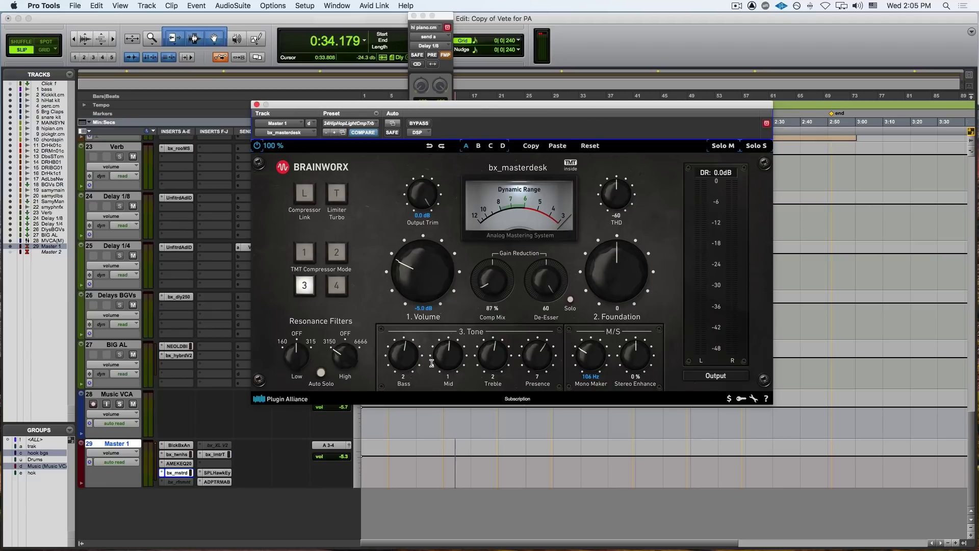
Step: Reopen ADPTR MetricAB on Master 1 to view its spectrum display, then close it
click(223, 486)
click(223, 484)
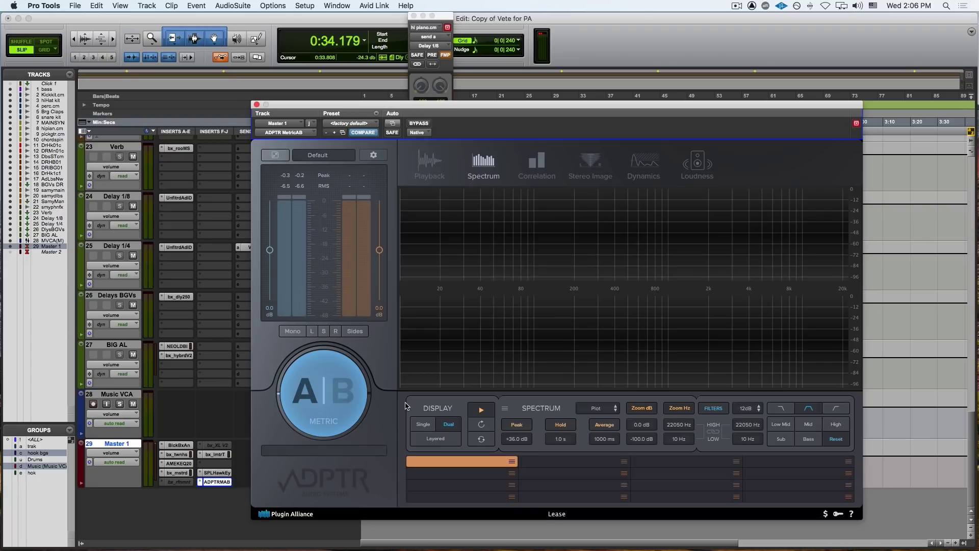
click(257, 104)
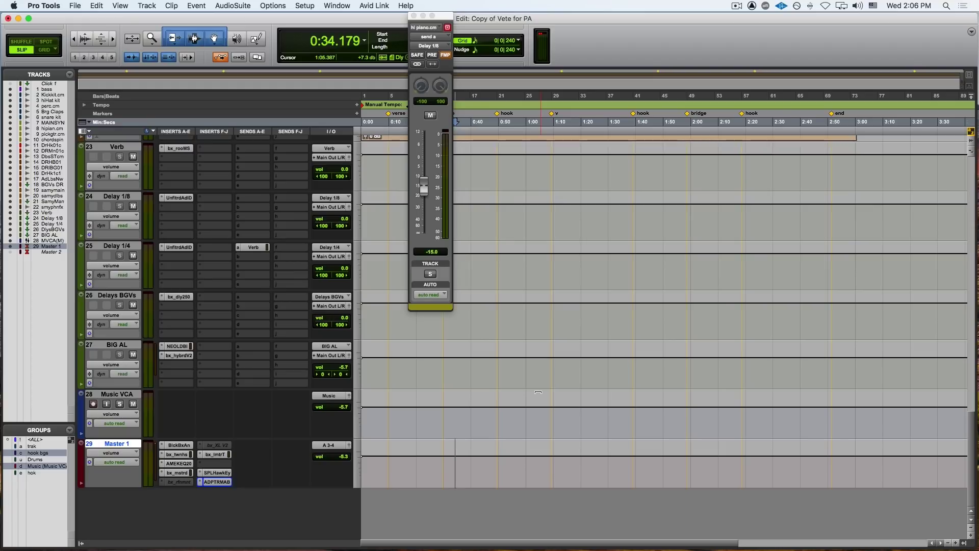
Step: Activate and open bx_refinement on Master 1, moving its window clear of the inserts
ctrl+super+click(177, 482)
click(176, 482)
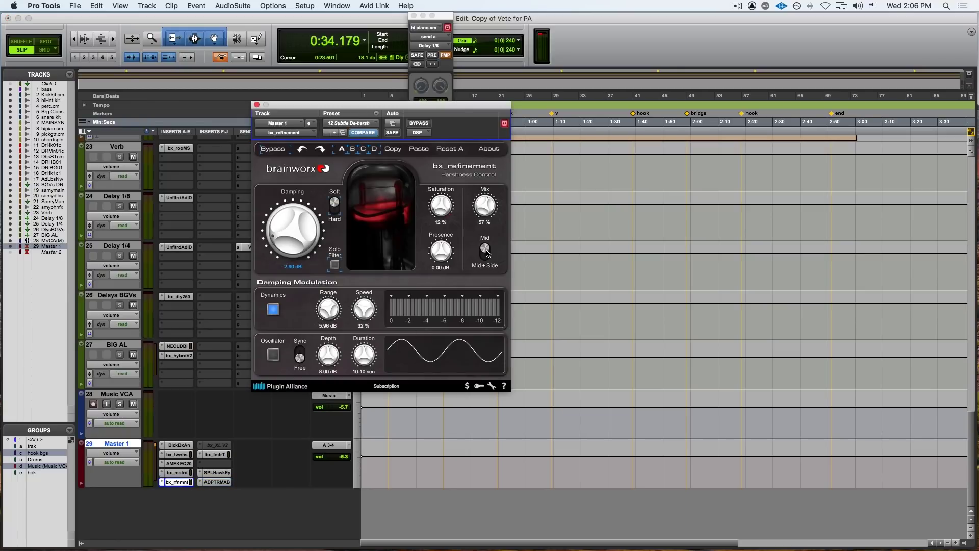
drag(443, 105, 680, 151)
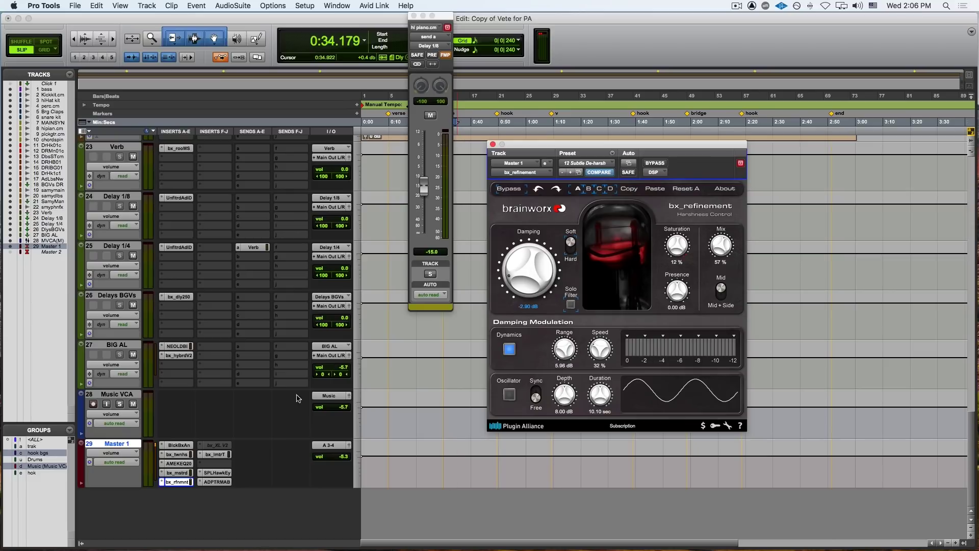
Step: Activate and open bx_XL V2 on Master 1, moving its window so that all its bands fit on screen
ctrl+super+click(221, 448)
click(221, 447)
drag(641, 144, 454, 139)
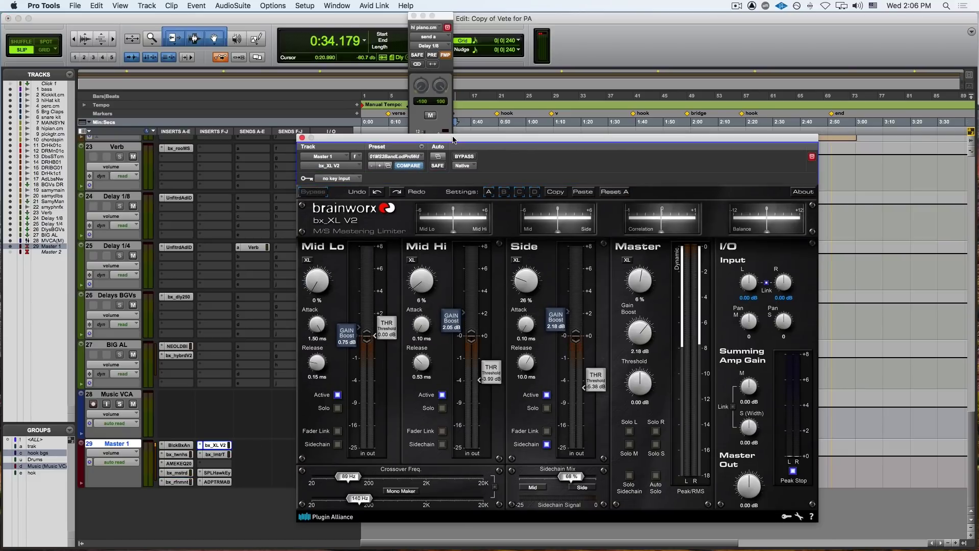
Step: Play the mix from 0:34.179 through bx_XL V2, stop it, and look over the limiter's presets without changing the current one
key(space)
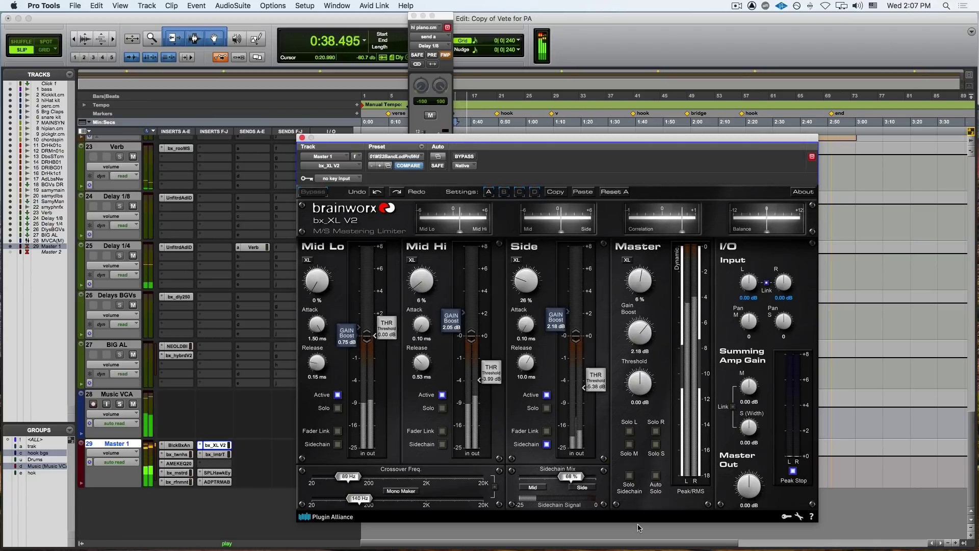
key(space)
click(422, 158)
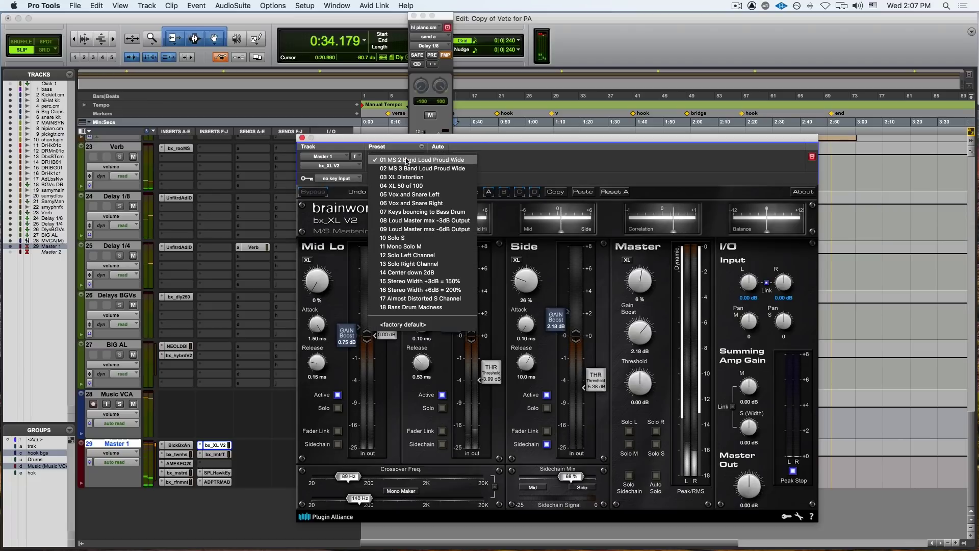
click(527, 168)
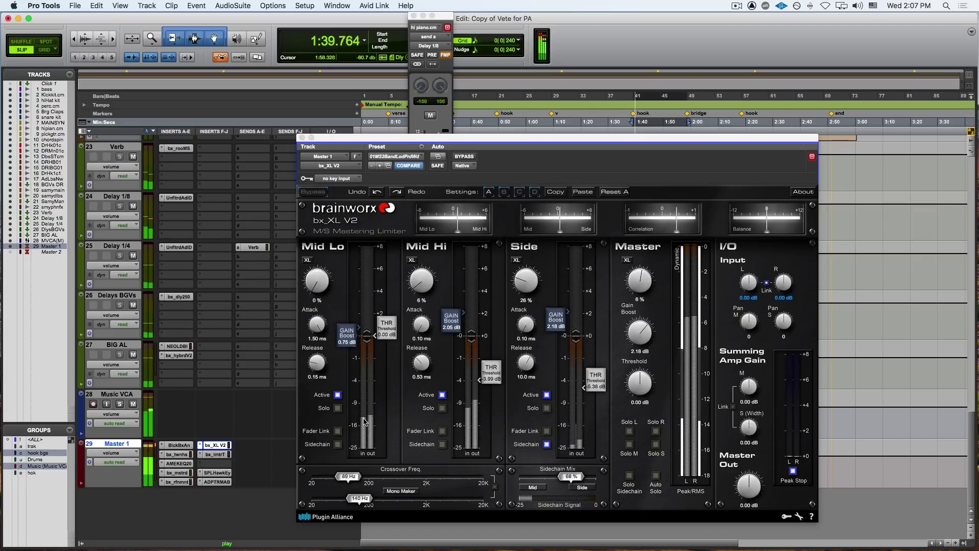
Step: Compare the hook with bx_XL V2's Mid Lo band deactivated and reactivated during playback, then stop
click(338, 396)
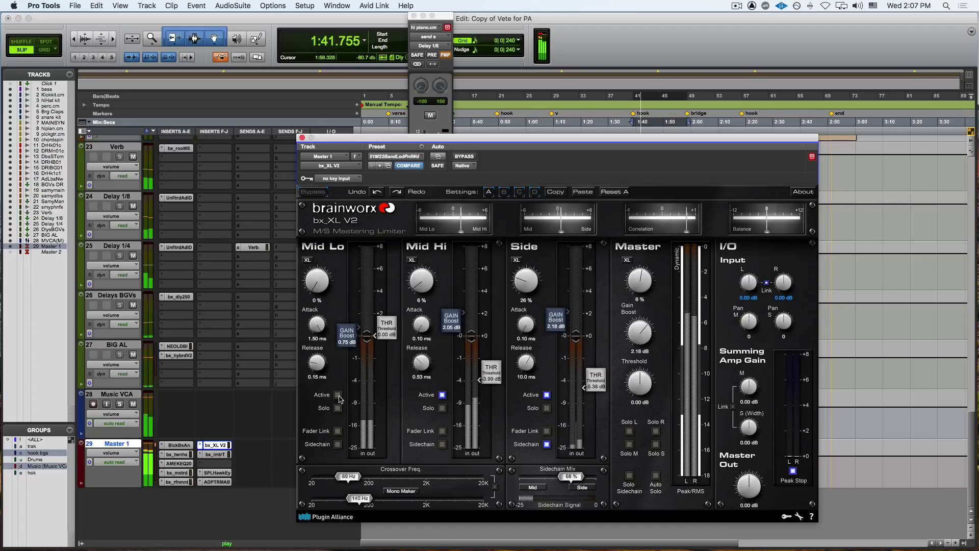
click(338, 396)
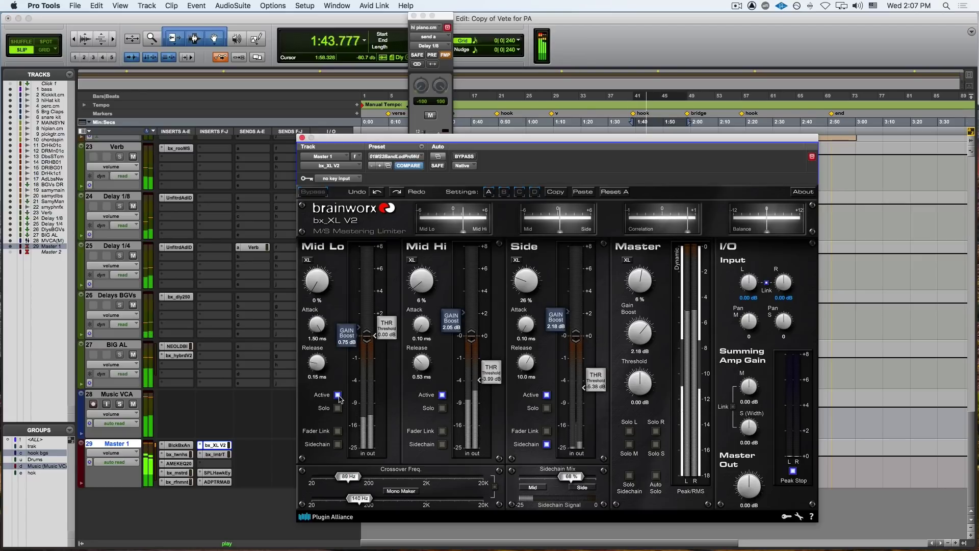
key(space)
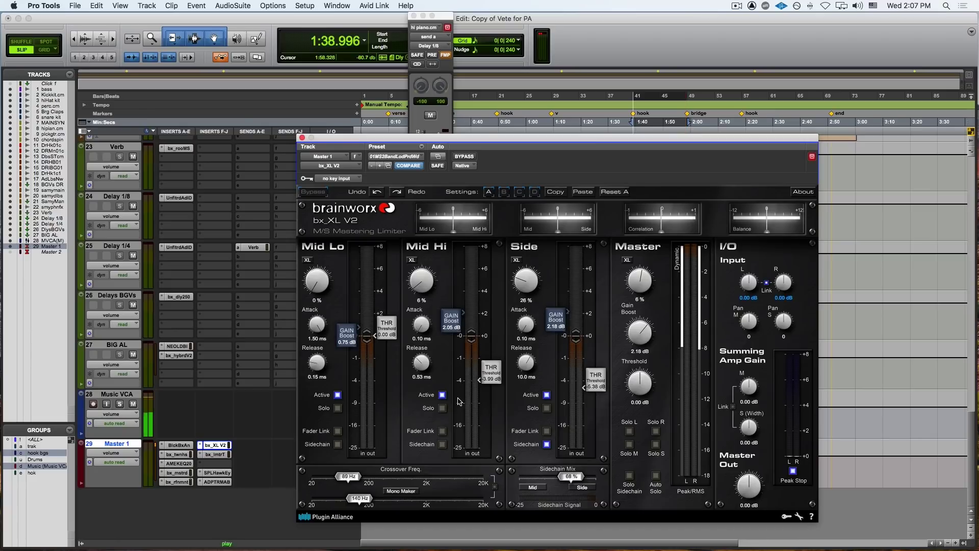
Step: Play the hook from 1:38.996 and compare it with bx_XL V2's Mid Hi band deactivated and reactivated
key(space)
click(442, 395)
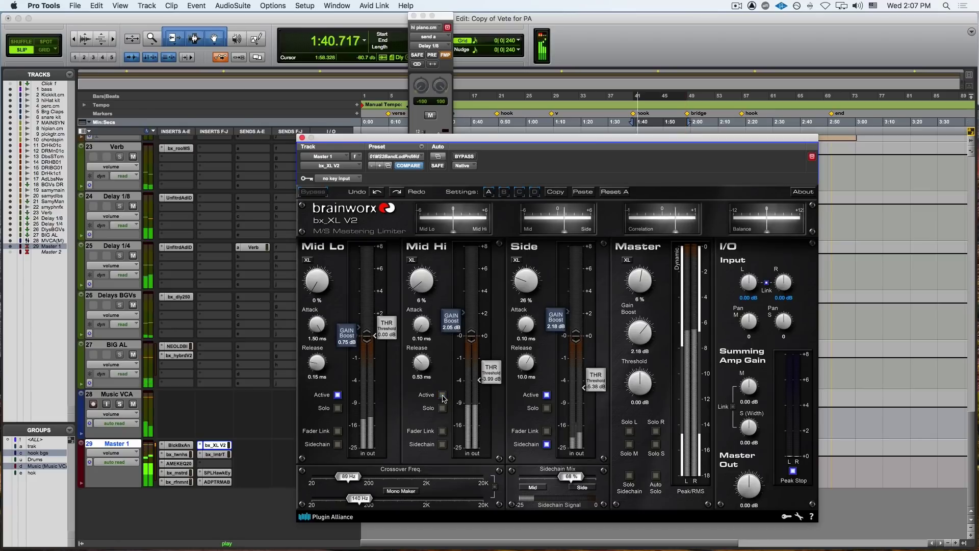
click(442, 396)
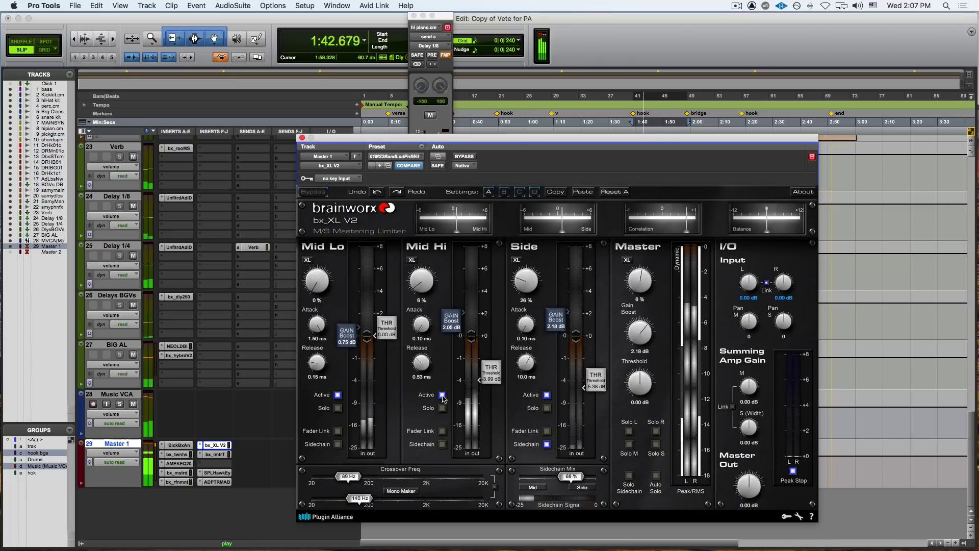
key(space)
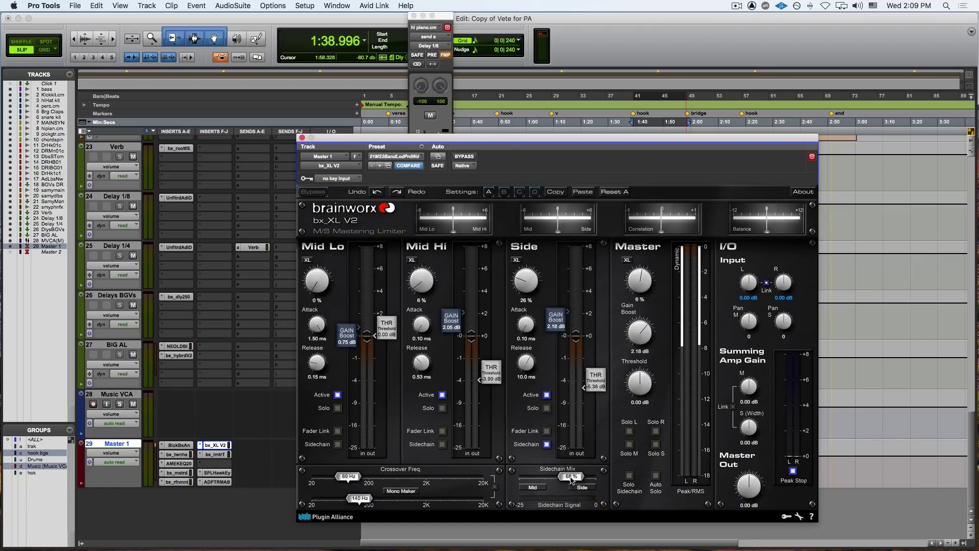
Step: Play the hook from 1:38.996 and compare it with bx_XL V2's Side band deactivated and reactivated twice
key(space)
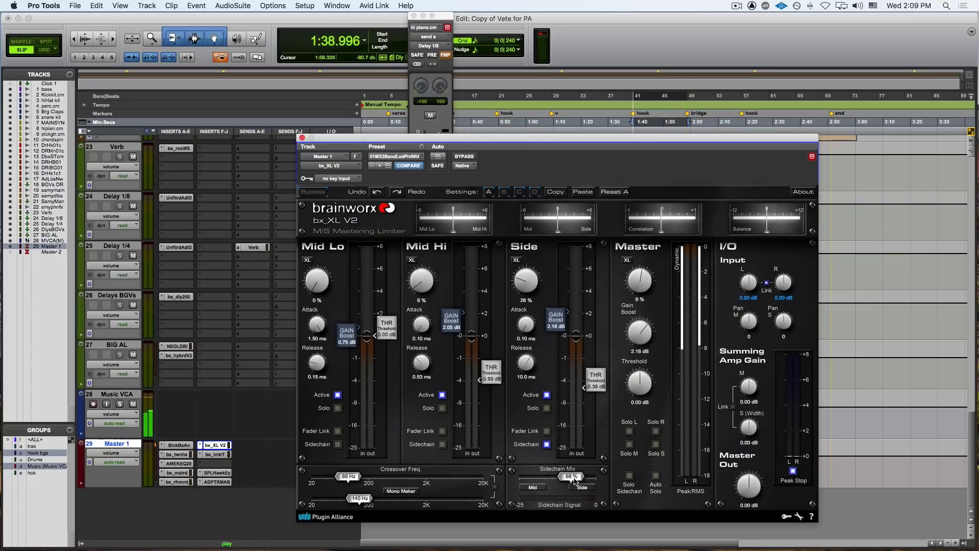
click(547, 395)
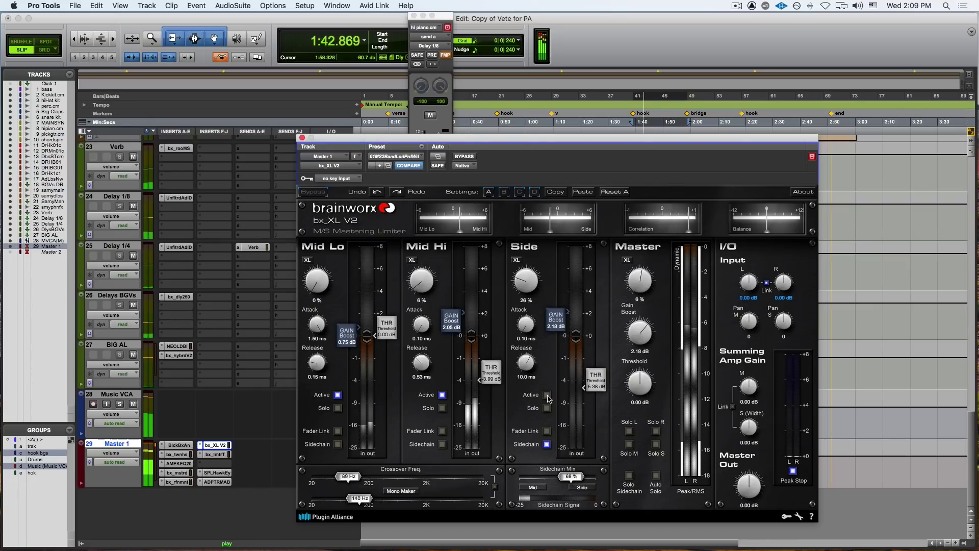
click(546, 395)
click(546, 395)
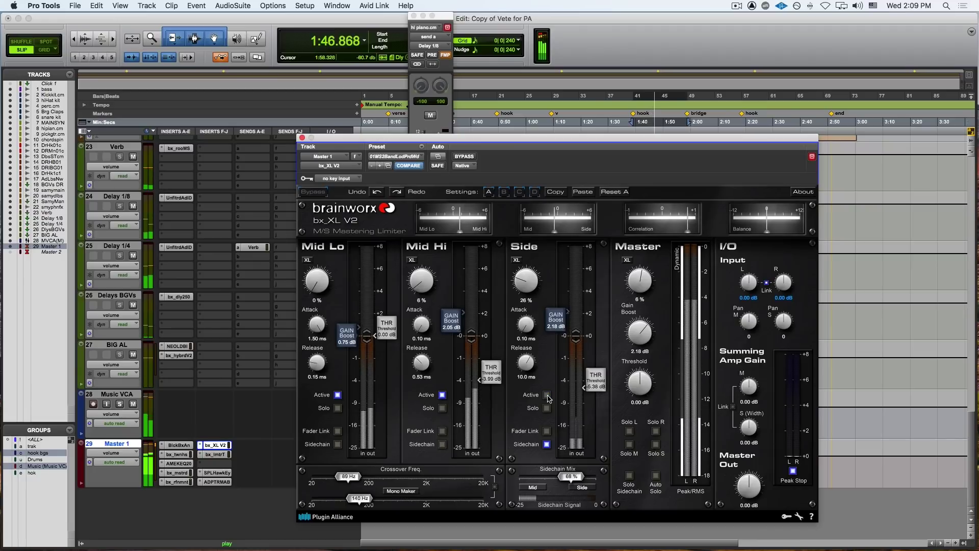
click(546, 395)
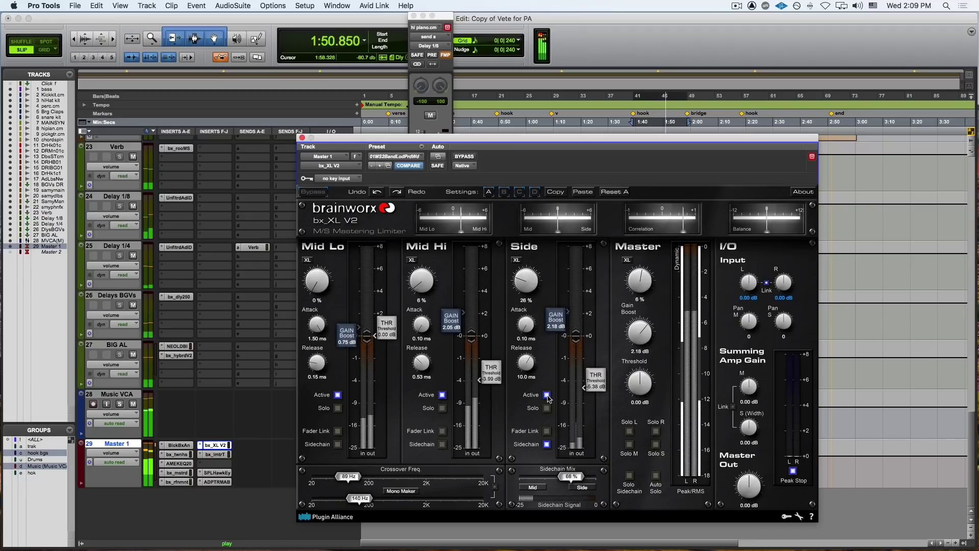
key(space)
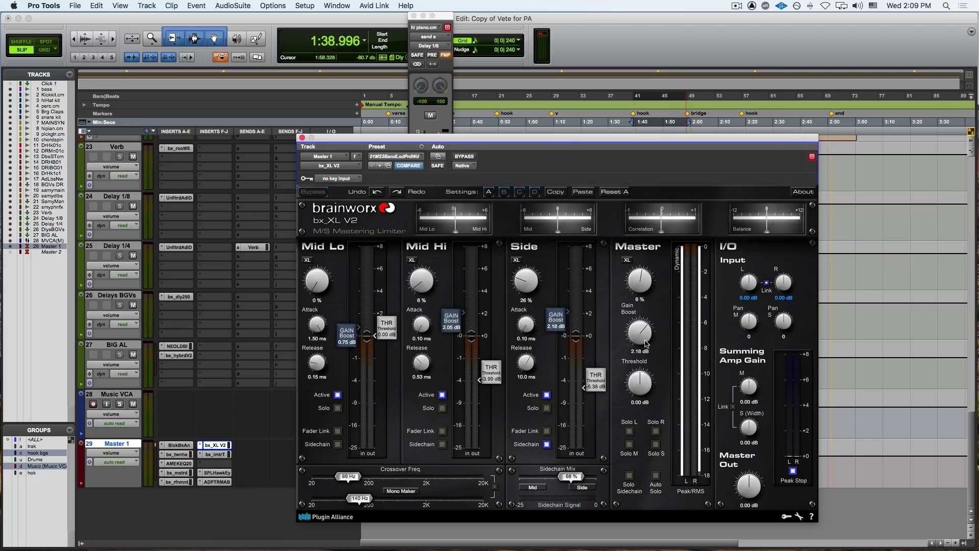
Step: Open bx_limiter True Peak on Master 1 and move its window clear of the mixer inserts to view its settings
click(221, 454)
click(220, 455)
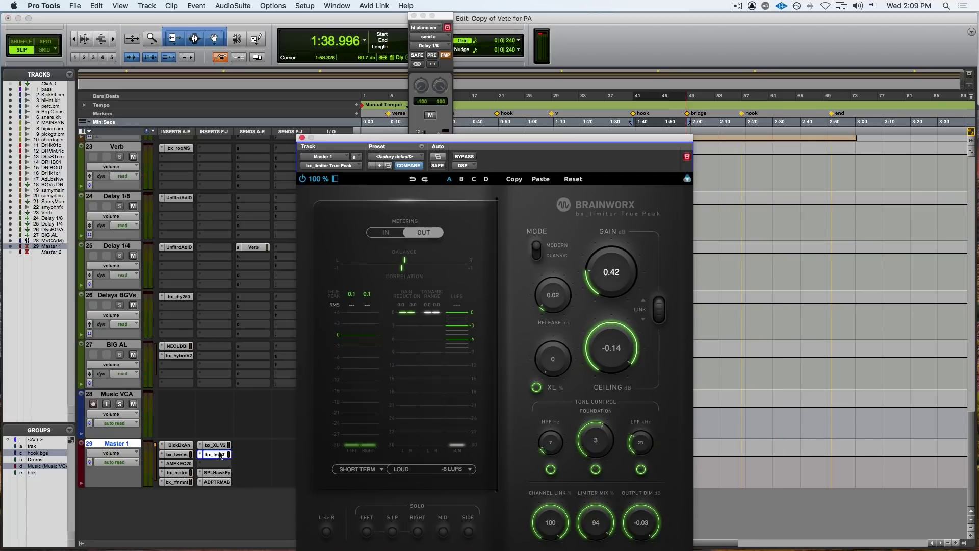
drag(536, 142, 729, 92)
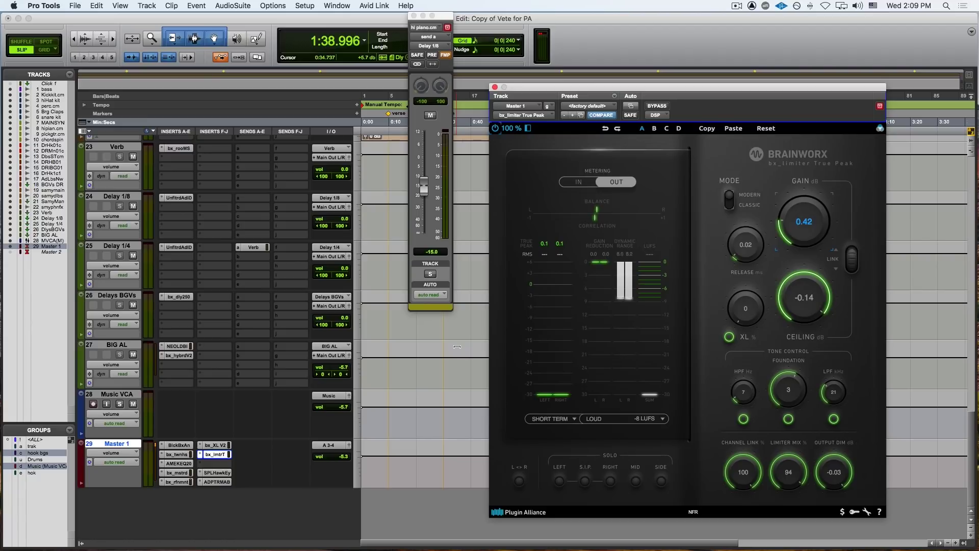
Step: Clear the meter clip indicators and reopen bx_XL V2 on Master 1, moving its window fully into view
key(alt+c)
click(217, 445)
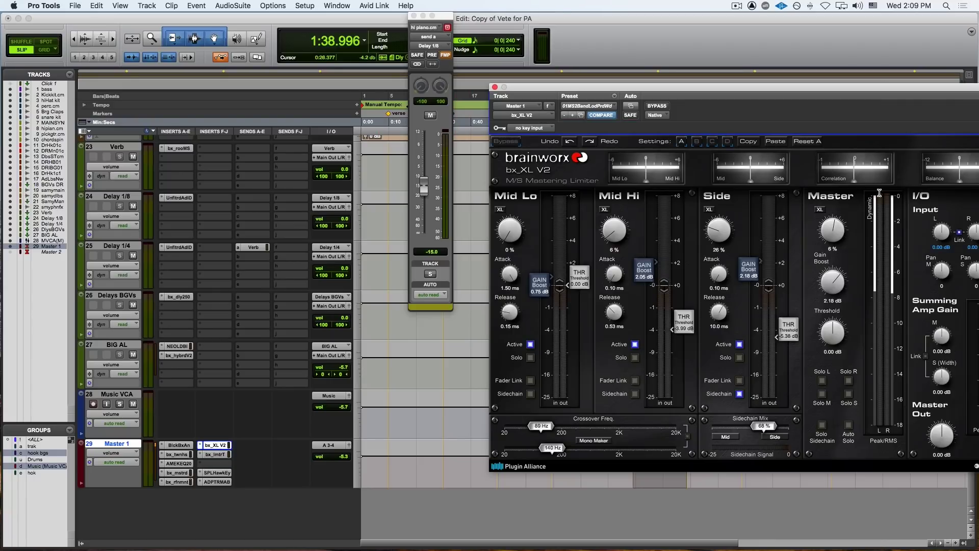
drag(812, 90, 688, 94)
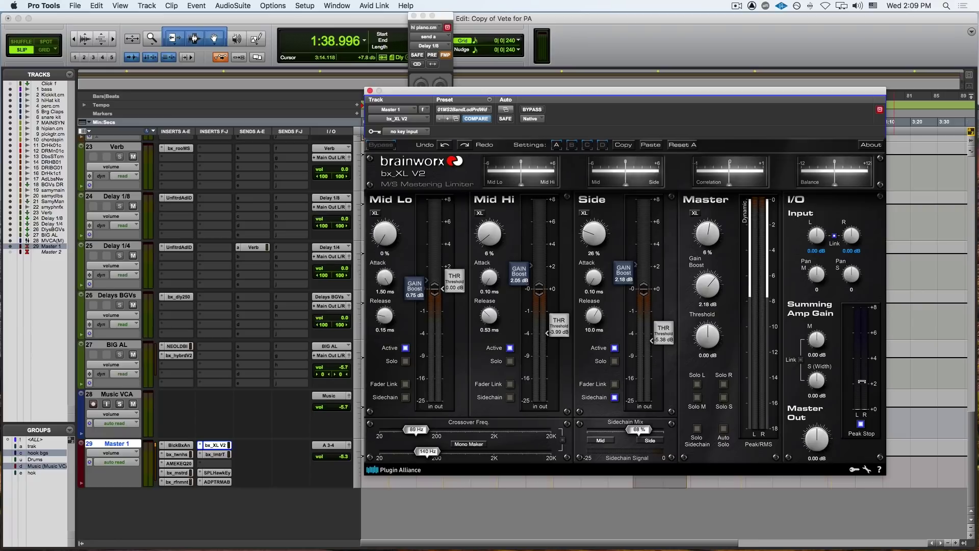